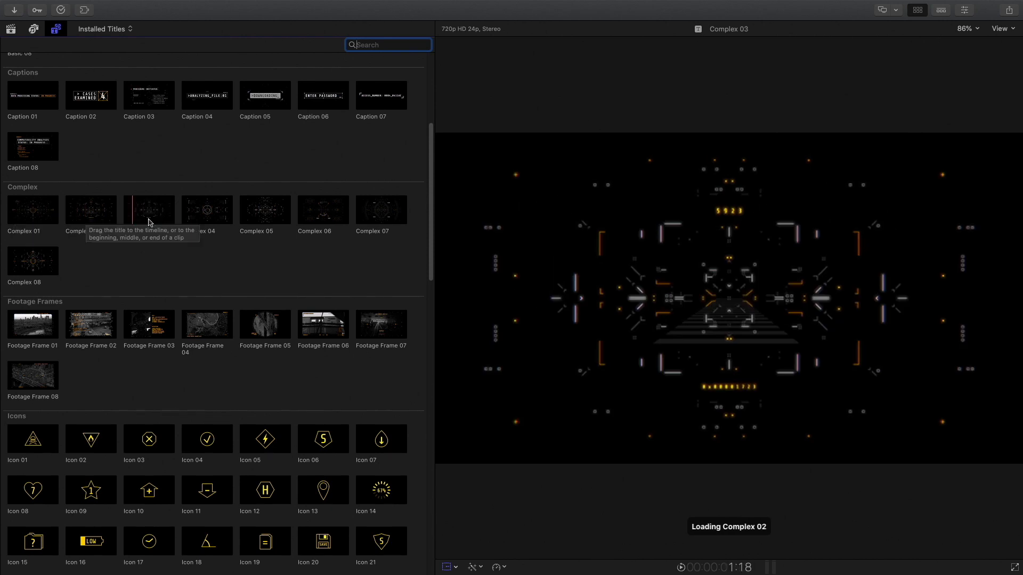
# - Show the timeline and place the Pointer 07 title above the man clip, starting at the first frame
pyautogui.scroll(-4, 21, 223)
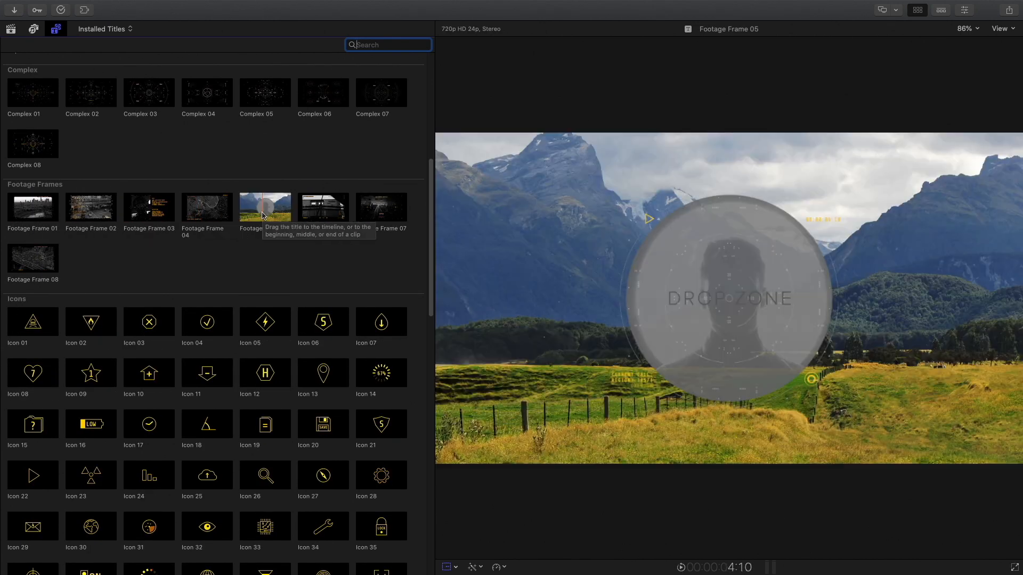
pyautogui.scroll(-7, 146, 286)
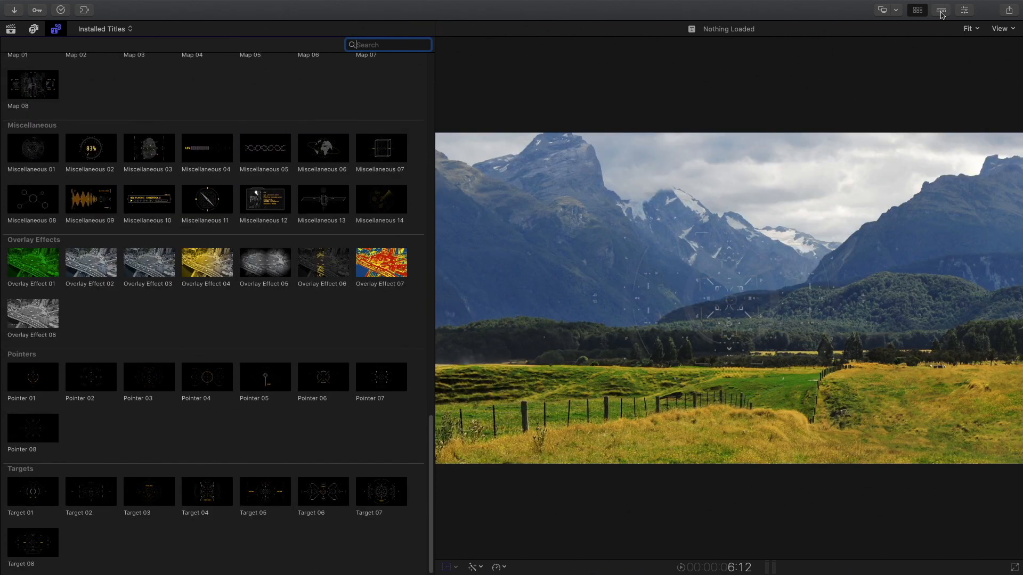
pyautogui.click(941, 12)
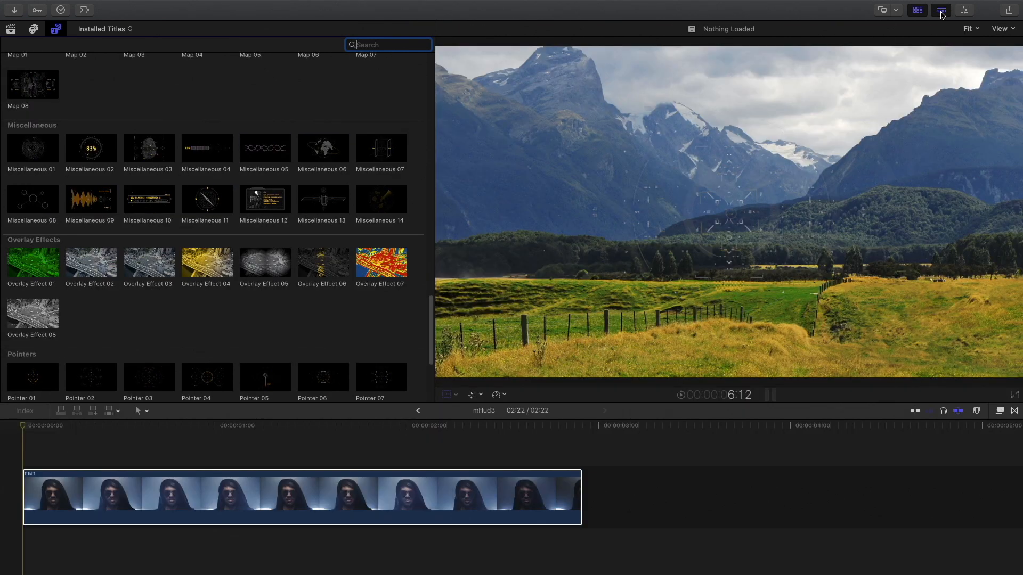
pyautogui.scroll(-5, 225, 324)
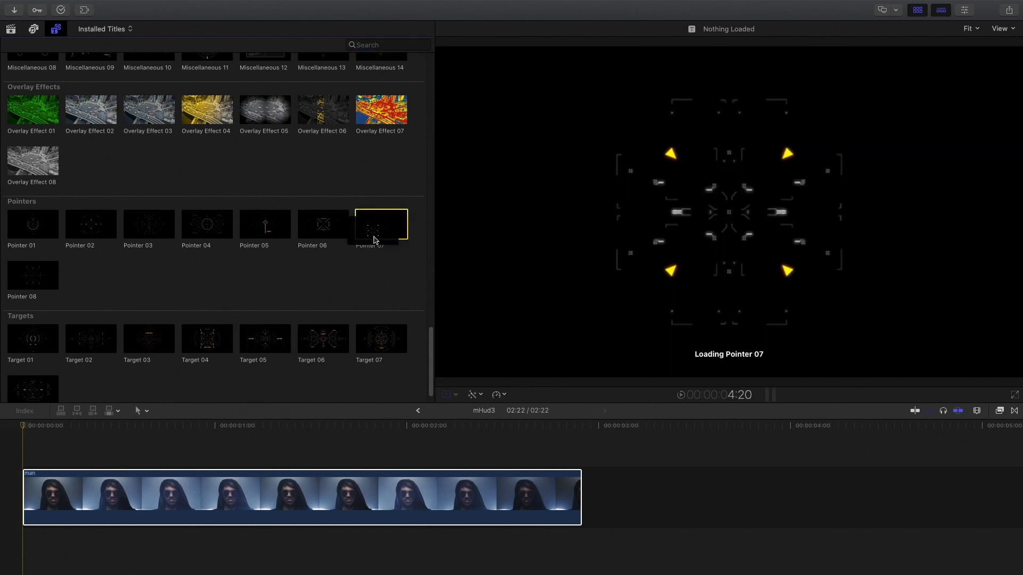
pyautogui.moveTo(381, 224); pyautogui.dragTo(21, 464)
# - Trim the Pointer 07 title to the length of the man clip, fit the timeline and hide the browser
pyautogui.hotkey('shift', 'z')
pyautogui.moveTo(915, 459); pyautogui.dragTo(283, 460)
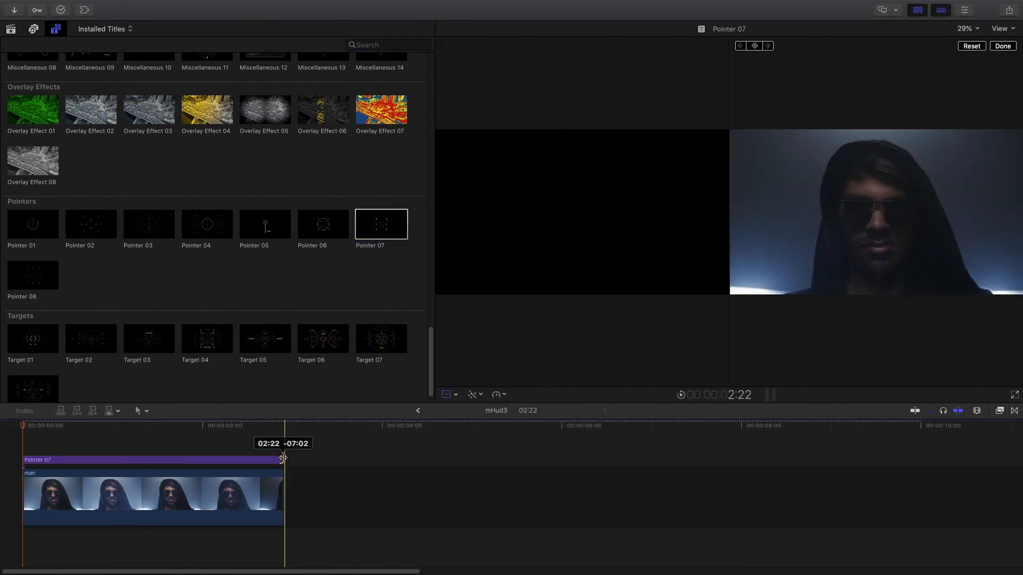
pyautogui.hotkey('shift', 'z')
pyautogui.press('ctrl+super+1')
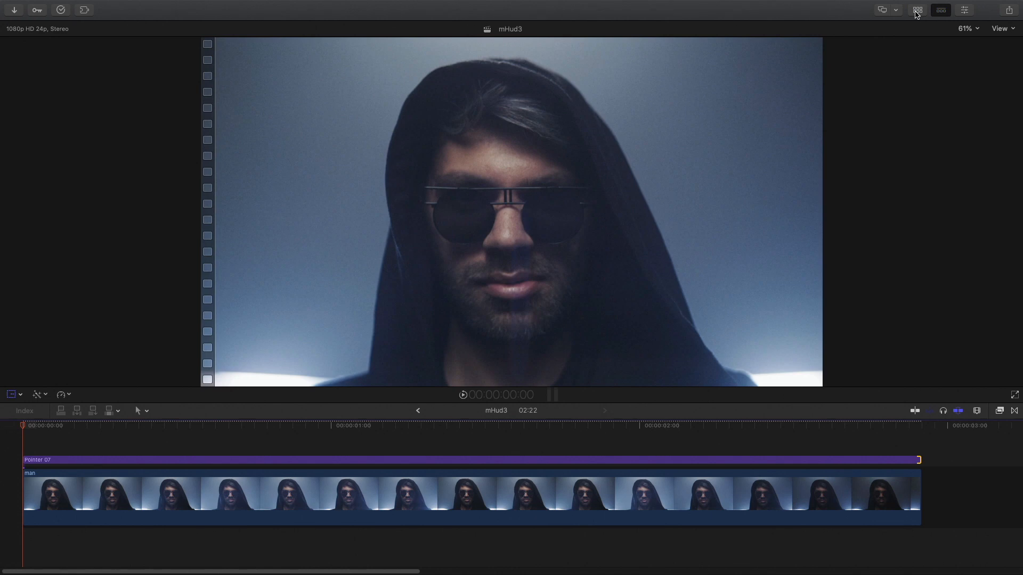
# - Select the Pointer 07 title, open its published parameters and set the track mode type to Plane
pyautogui.click(178, 473)
pyautogui.click(176, 461)
pyautogui.moveTo(160, 425); pyautogui.dragTo(73, 420)
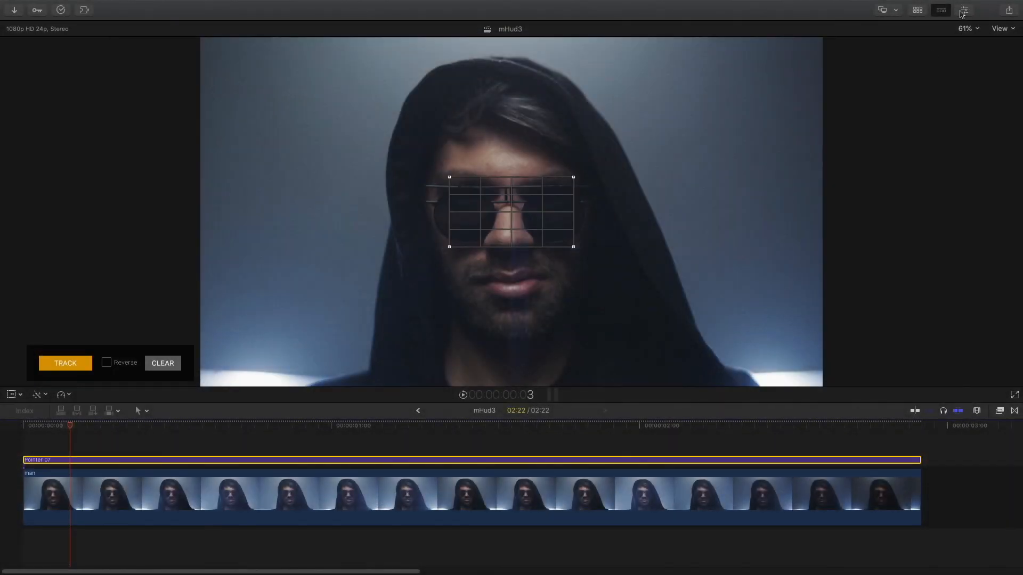
pyautogui.click(964, 10)
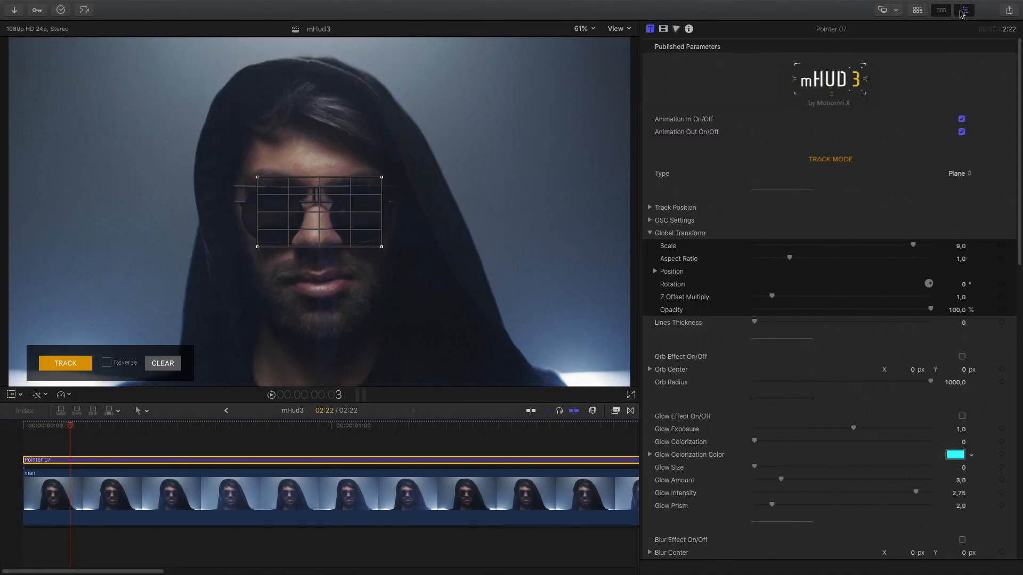
pyautogui.click(963, 176)
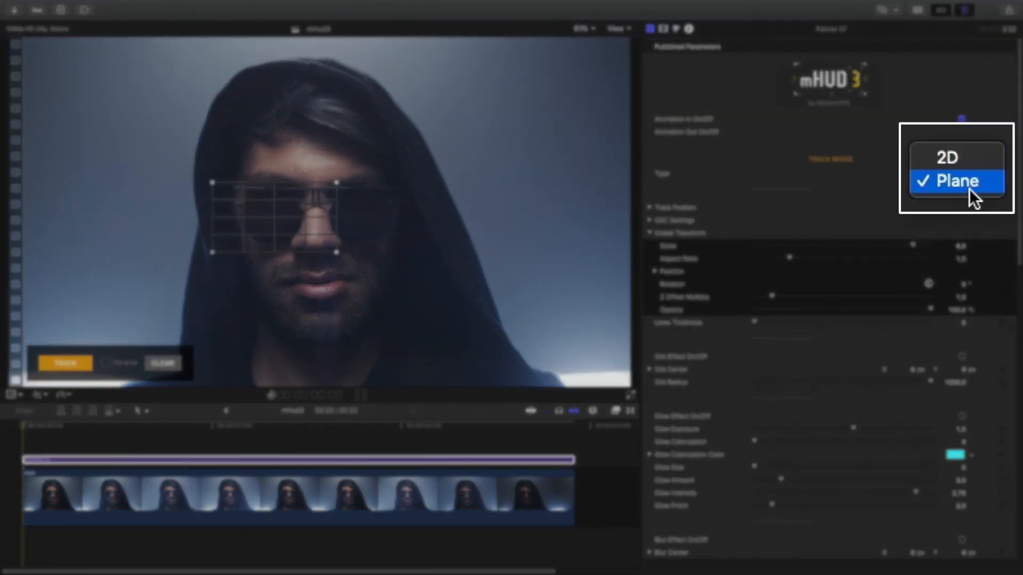
pyautogui.click(954, 175)
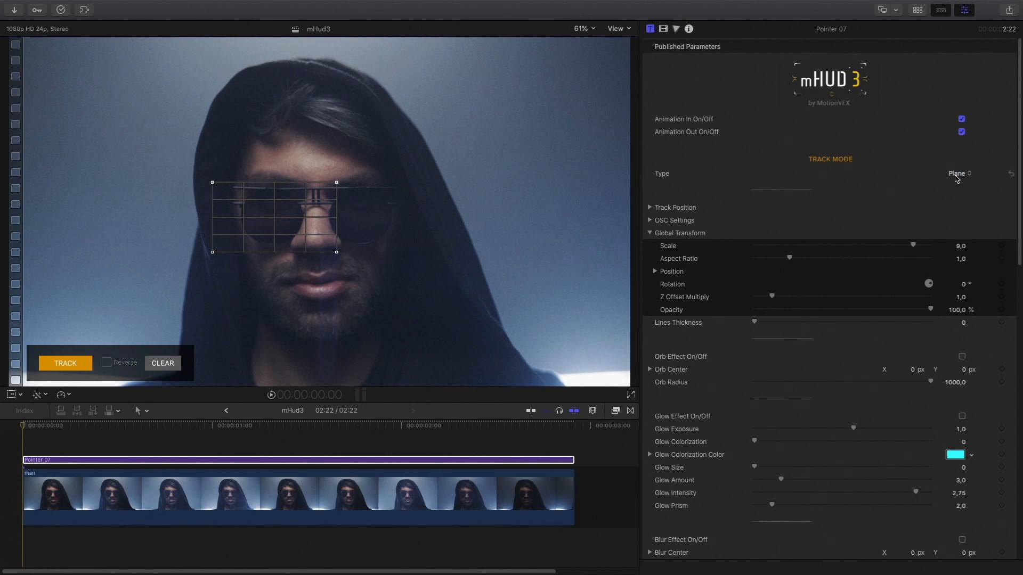
# - Enable Magnification in the OSC settings and pull the tracking grid's four corners in around the man's left-hand sunglasses lens
pyautogui.click(650, 221)
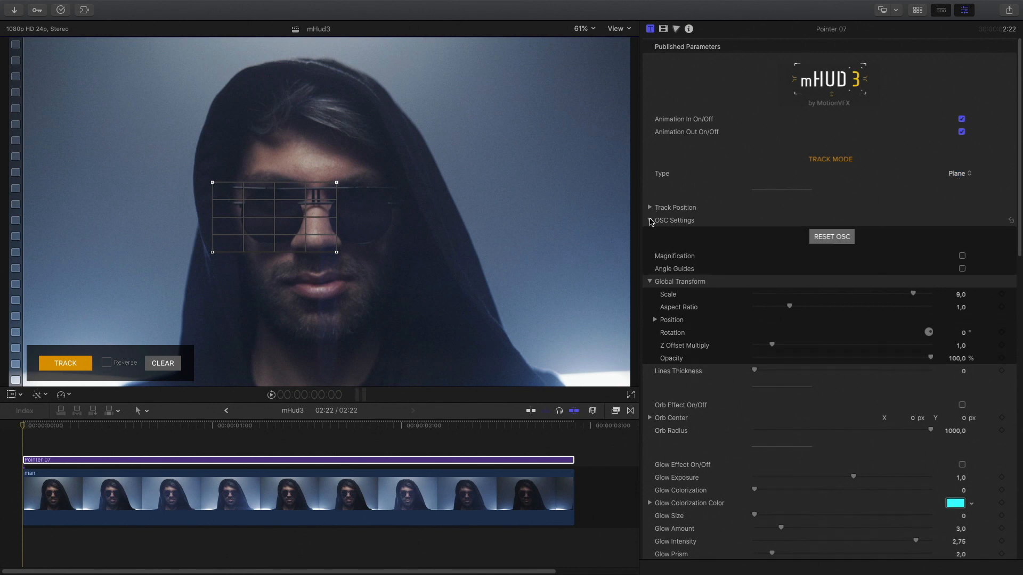
pyautogui.click(962, 256)
pyautogui.moveTo(337, 182); pyautogui.dragTo(312, 203)
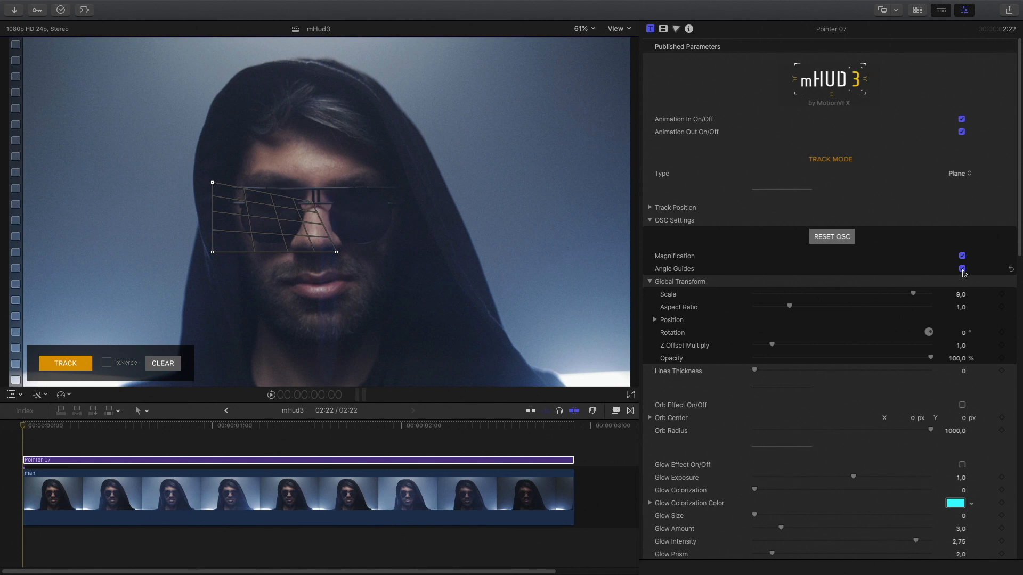
pyautogui.moveTo(212, 184); pyautogui.dragTo(240, 201)
pyautogui.moveTo(337, 252); pyautogui.dragTo(293, 243)
pyautogui.moveTo(212, 252); pyautogui.dragTo(239, 245)
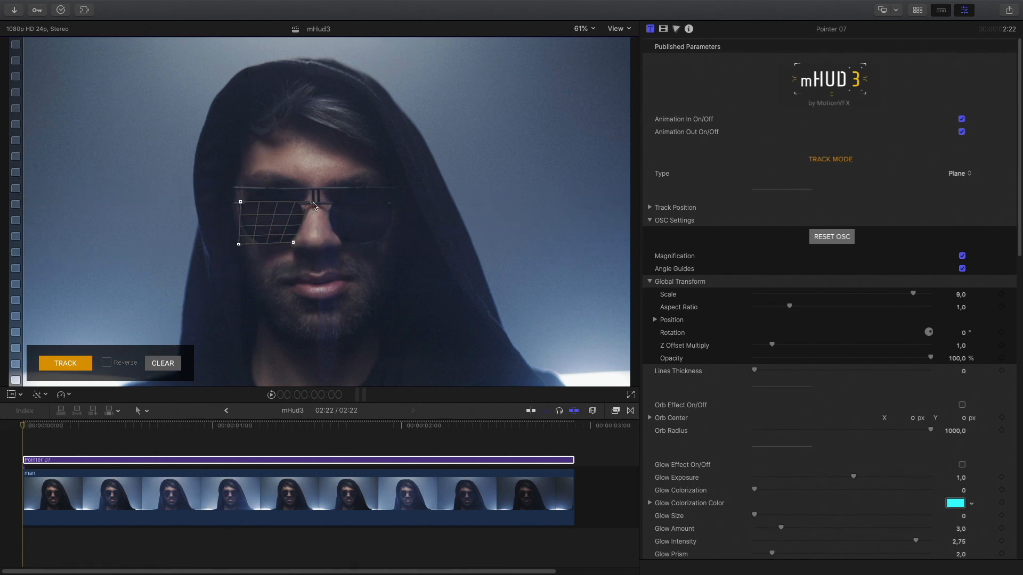
# - Refine the tracking grid's corners so its upper edge follows the sunglasses' top bar and the grid covers the whole lens
pyautogui.moveTo(312, 202); pyautogui.dragTo(297, 188)
pyautogui.moveTo(241, 202); pyautogui.dragTo(242, 190)
pyautogui.moveTo(293, 243); pyautogui.dragTo(303, 243)
pyautogui.moveTo(297, 189); pyautogui.dragTo(304, 188)
pyautogui.moveTo(241, 189); pyautogui.dragTo(240, 187)
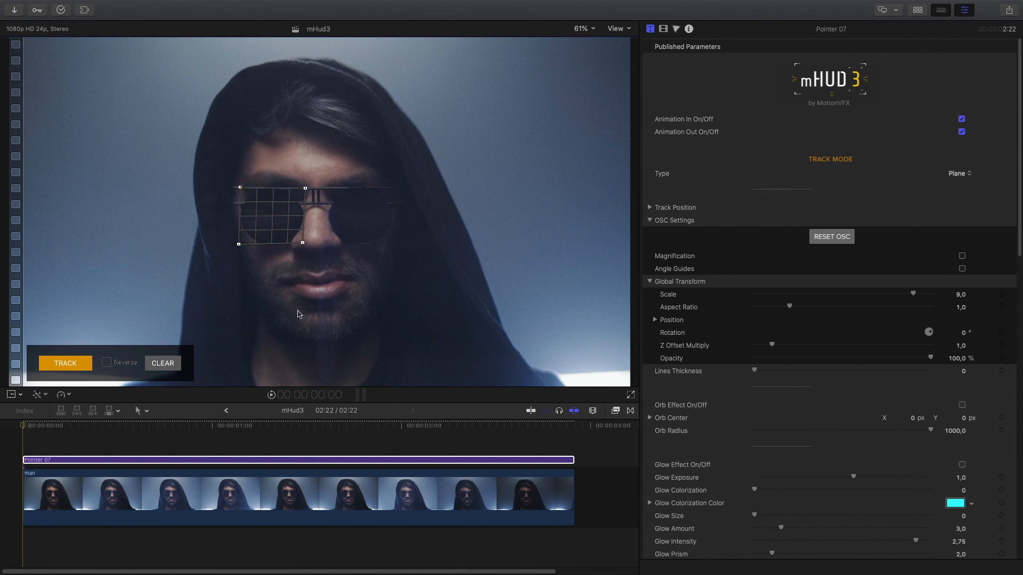
# - Return the playhead to the first frame and run the planar track of the lens
pyautogui.click(30, 426)
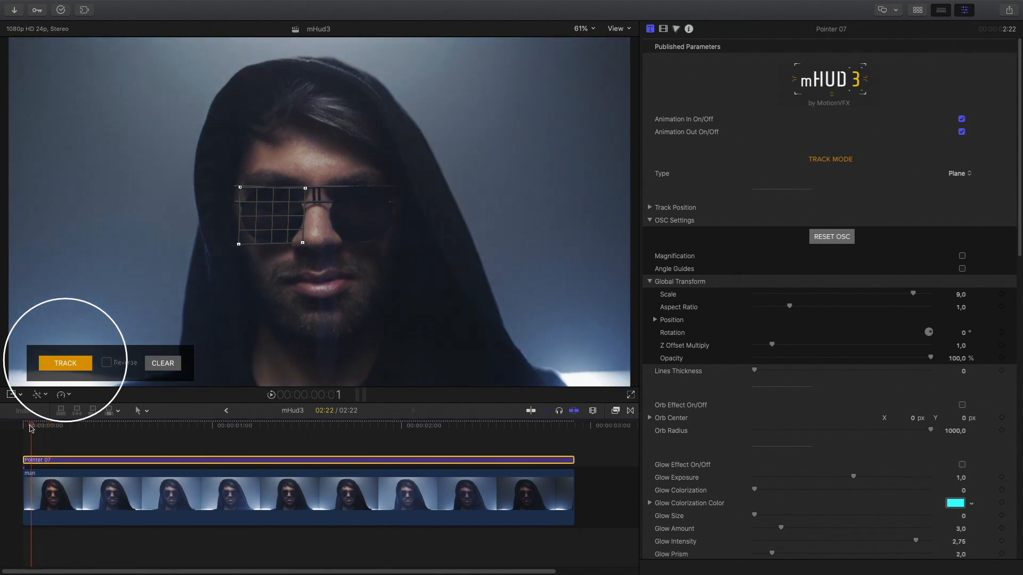
pyautogui.click(23, 425)
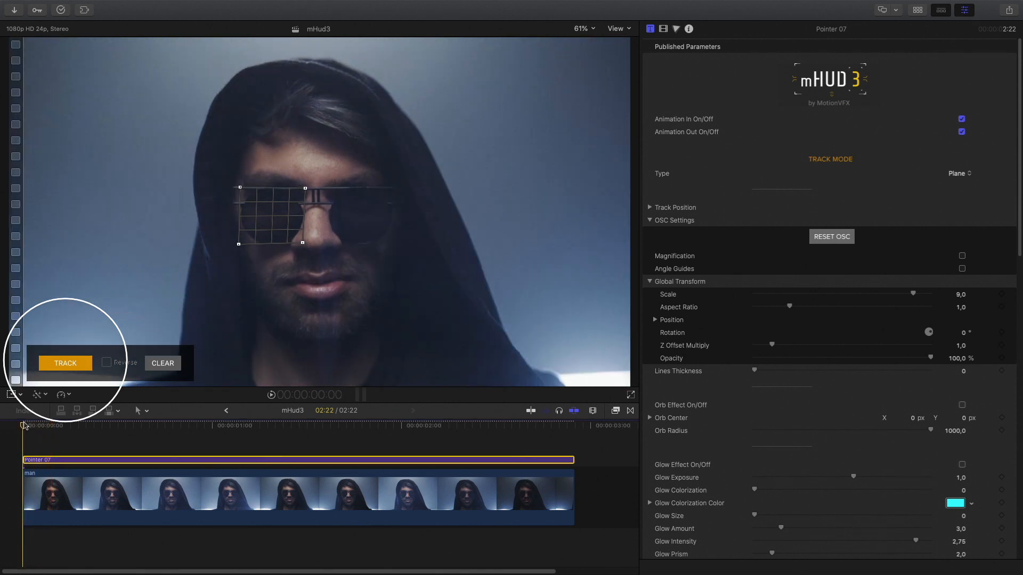
pyautogui.click(66, 364)
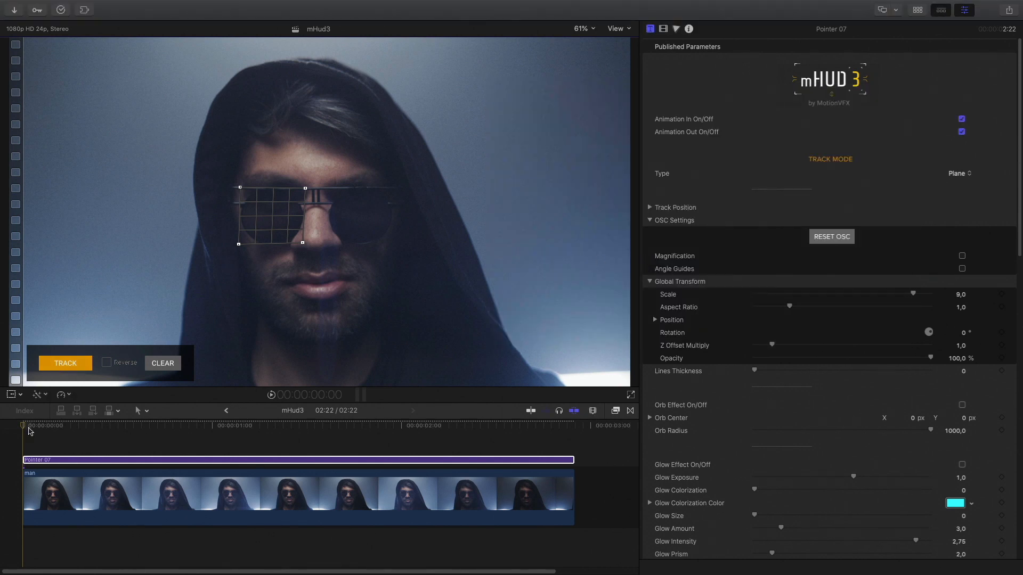
# - Select the Pointer 07 title at the first frame and activate the Transform tool to hide the tracking grid
pyautogui.click(365, 460)
pyautogui.moveTo(377, 452); pyautogui.dragTo(4, 397)
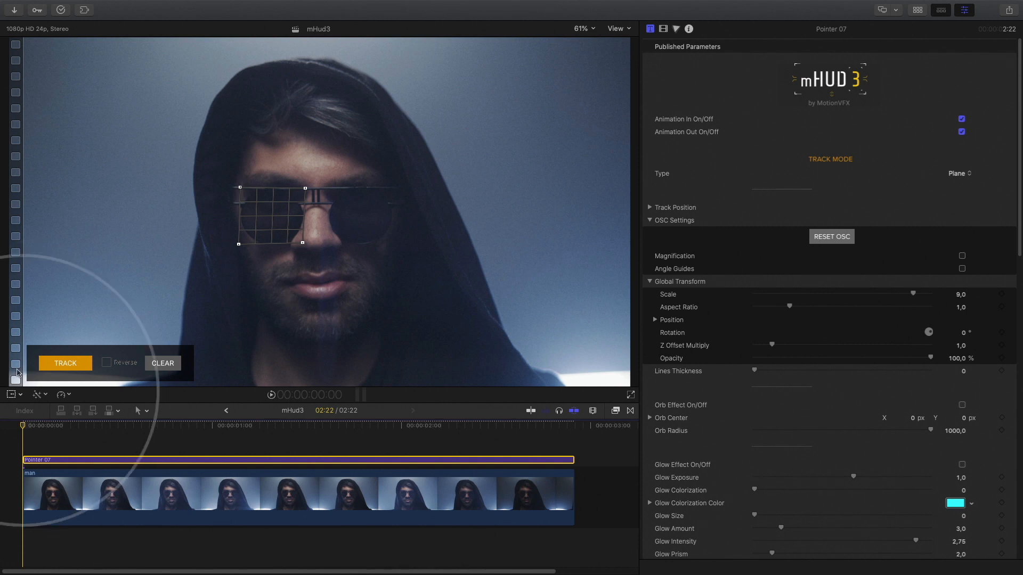
pyautogui.click(11, 395)
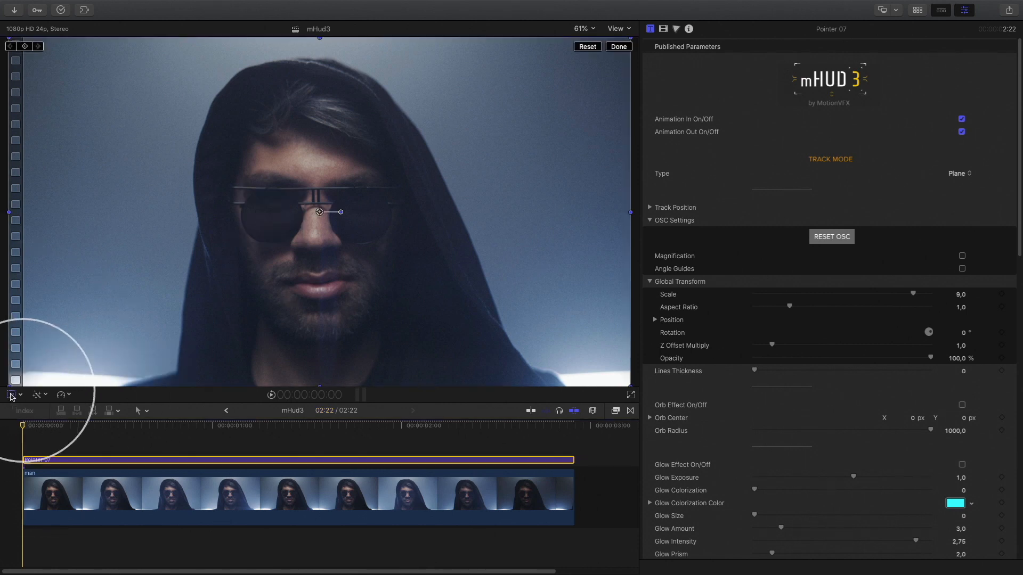
# - Check the graphic near the clip's end, turn off Animation Out and return the playhead to around 1:09
pyautogui.moveTo(94, 426); pyautogui.dragTo(553, 474)
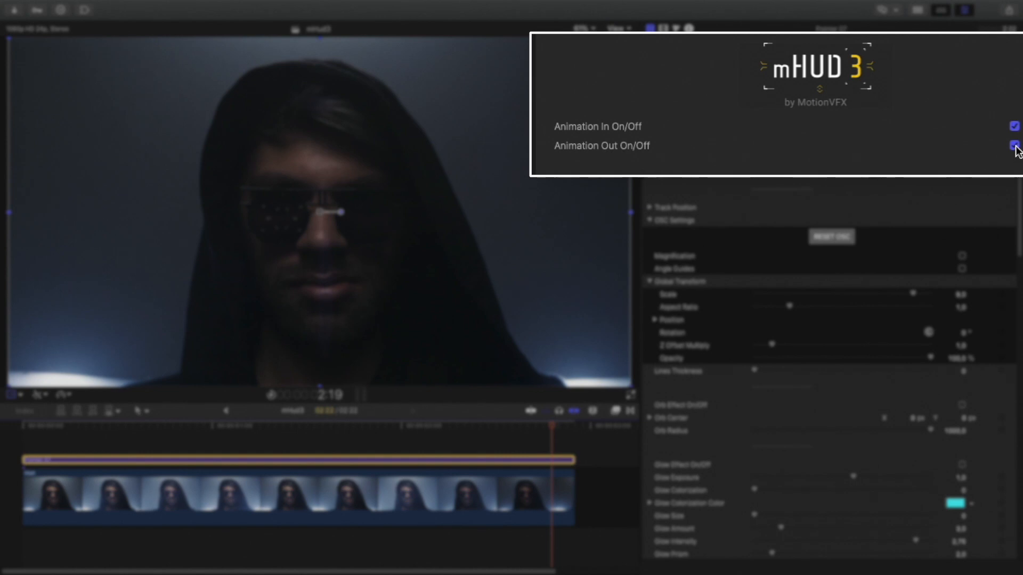
pyautogui.click(962, 132)
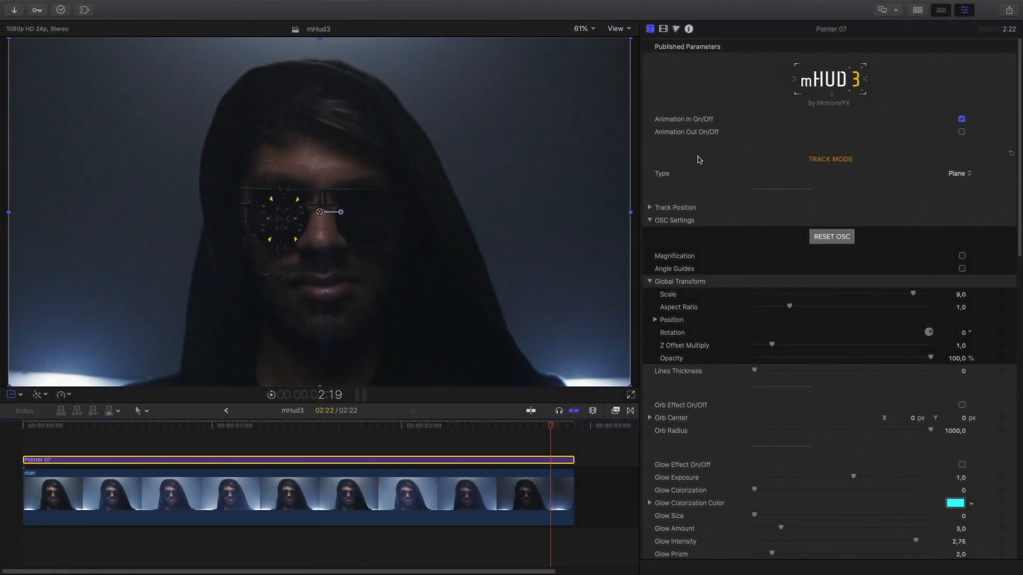
pyautogui.moveTo(430, 431); pyautogui.dragTo(291, 431)
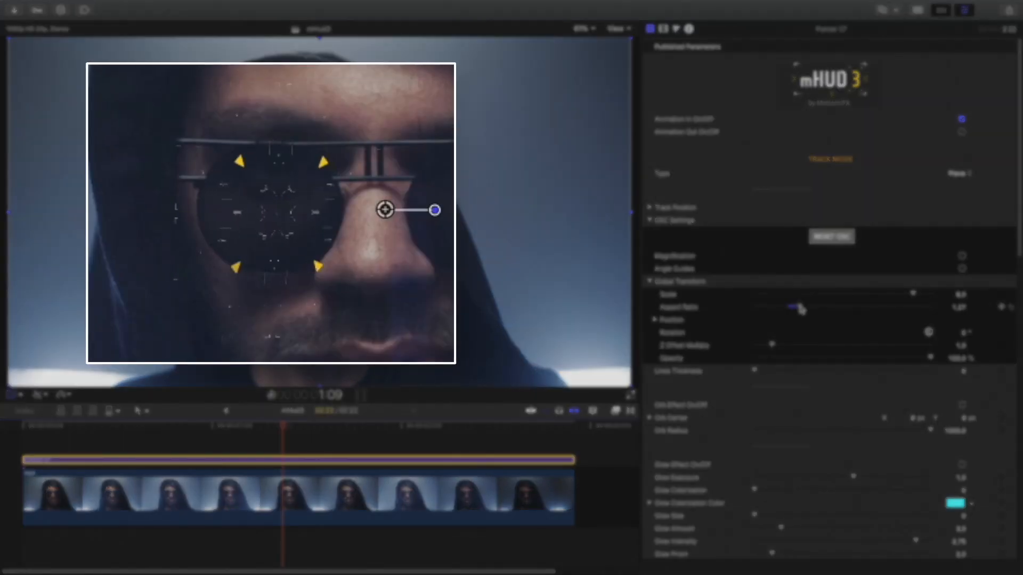
# - Fit the graphic to the lens with scale 7.58, aspect ratio 1.57, Position X -0.06 and Position Y 0.06
pyautogui.moveTo(790, 306); pyautogui.dragTo(809, 307)
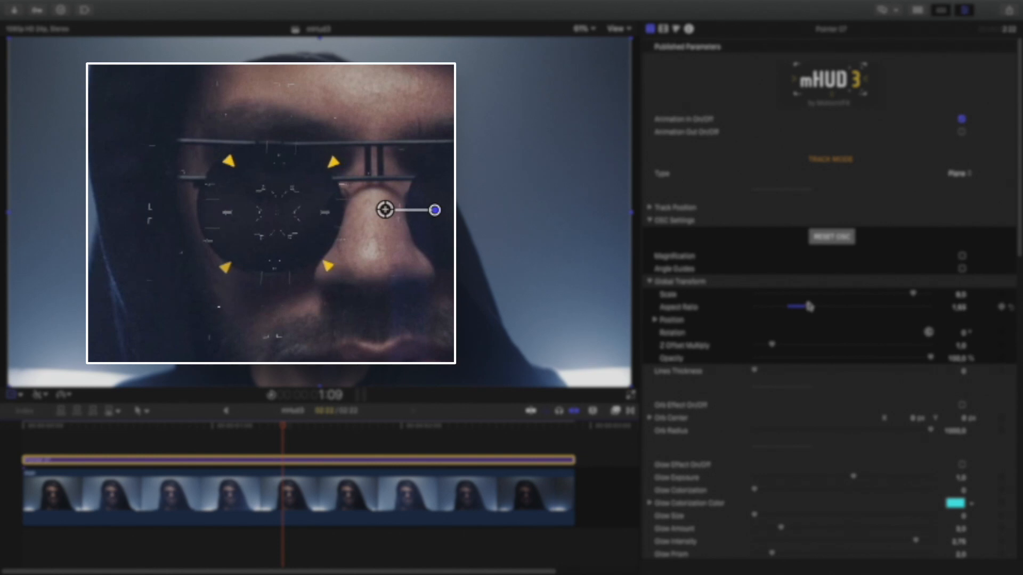
pyautogui.click(655, 320)
pyautogui.moveTo(845, 336); pyautogui.dragTo(839, 334)
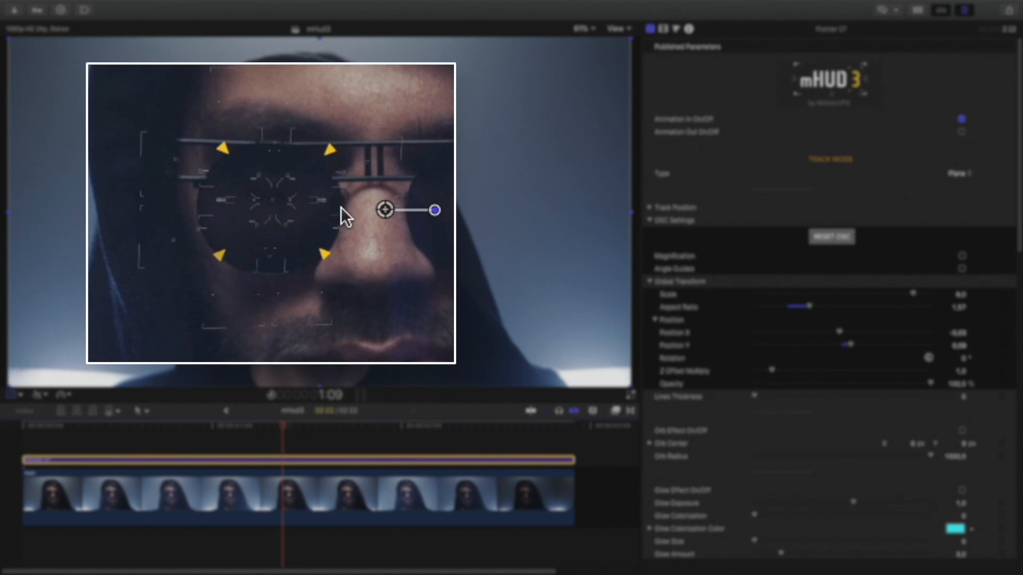
pyautogui.moveTo(914, 292); pyautogui.dragTo(888, 292)
pyautogui.moveTo(852, 346); pyautogui.dragTo(838, 334)
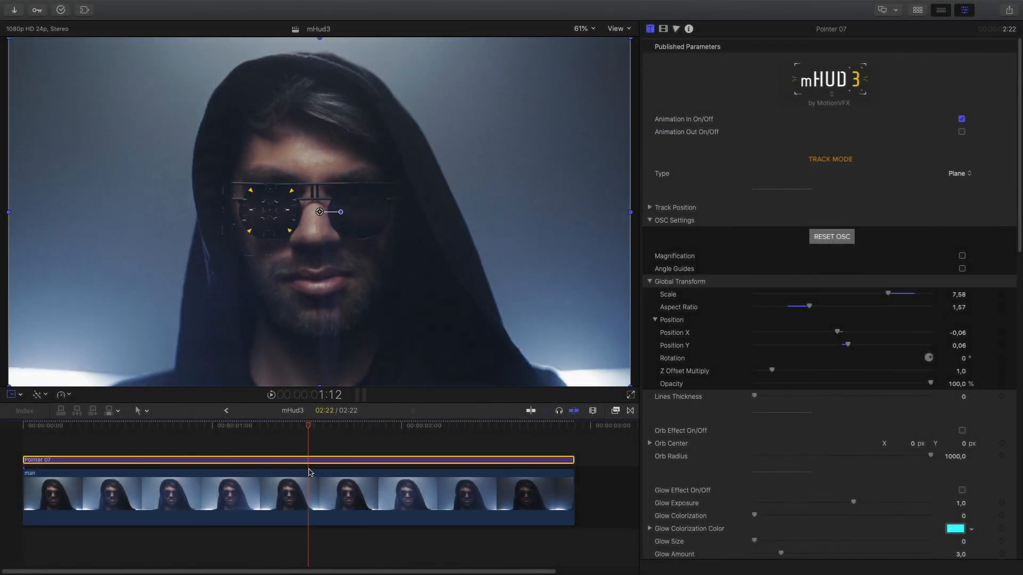
# - Try the lines thickness and the Orb Effect, using an orb radius of 729.5 and an orb center X of 0.02 px
pyautogui.click(649, 282)
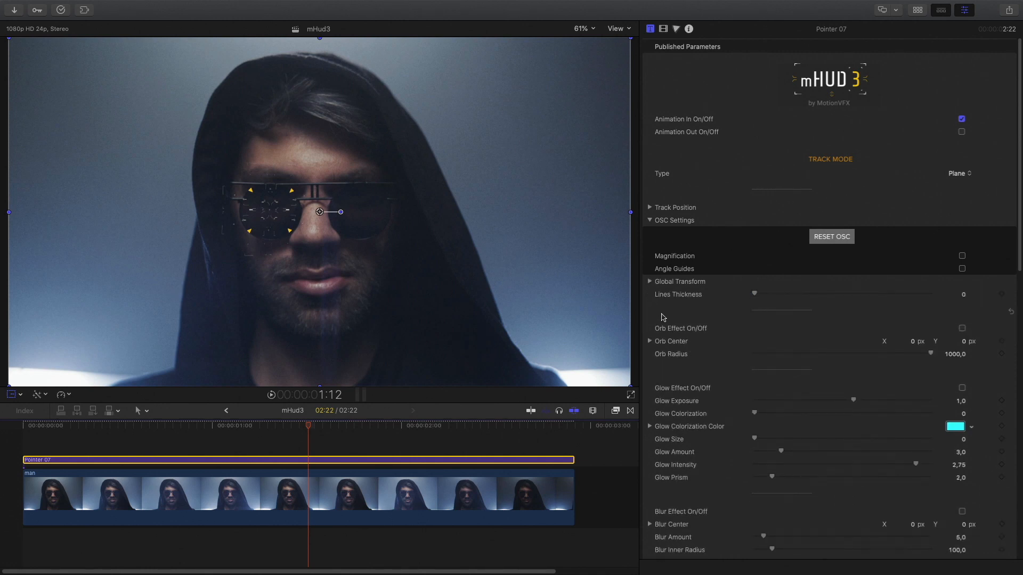
pyautogui.moveTo(755, 294)
pyautogui.mouseDown()
pyautogui.moveTo(794, 293)
pyautogui.moveTo(748, 297)
pyautogui.mouseUp()
pyautogui.scroll(-3, 744, 298)
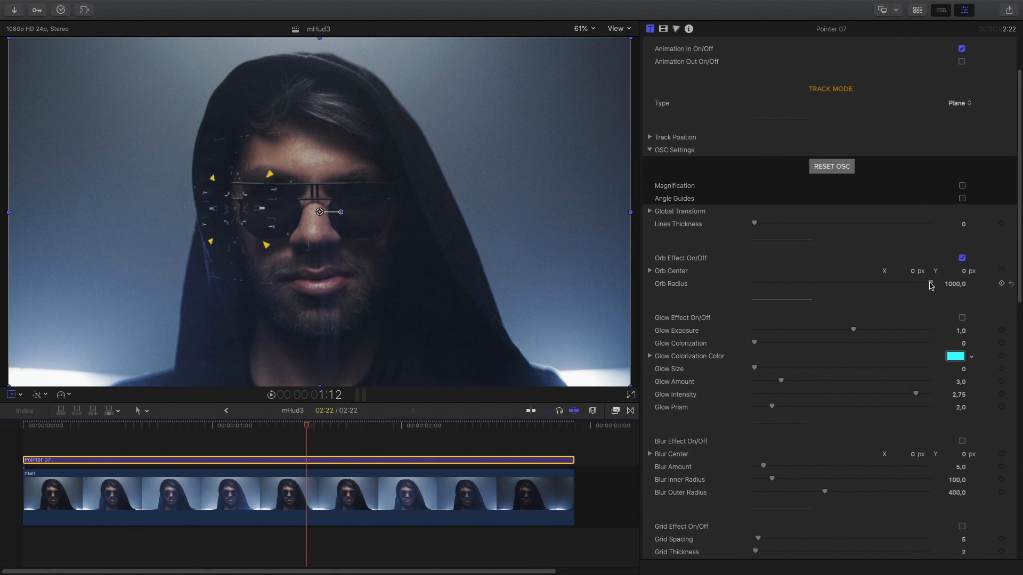
pyautogui.moveTo(931, 284); pyautogui.dragTo(883, 284)
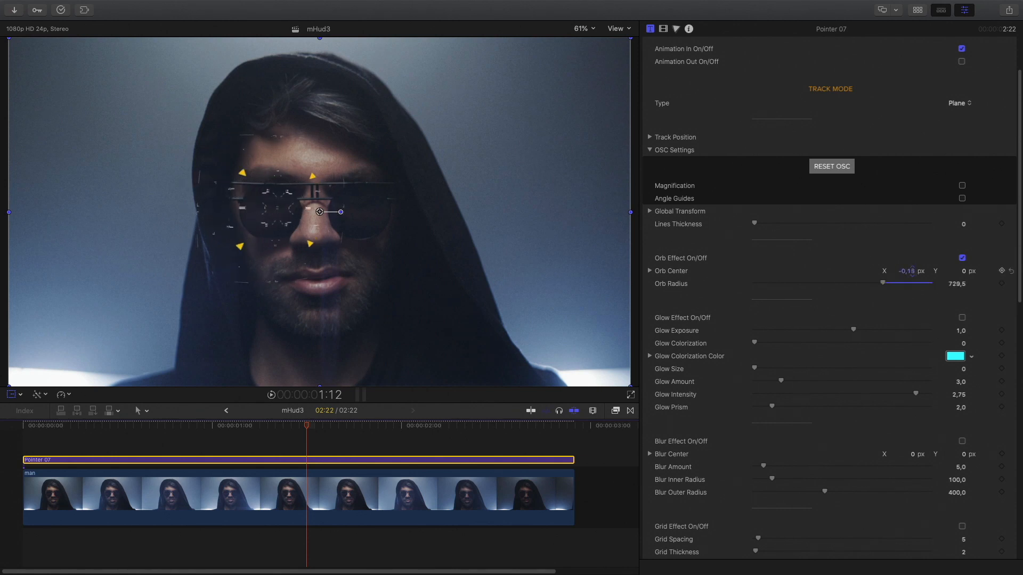
pyautogui.moveTo(911, 271); pyautogui.dragTo(908, 271)
pyautogui.moveTo(296, 425); pyautogui.dragTo(284, 443)
# - Try the Blur Effect with an amount of 4.9 and the Grid Effect on the title
pyautogui.scroll(-1, 964, 261)
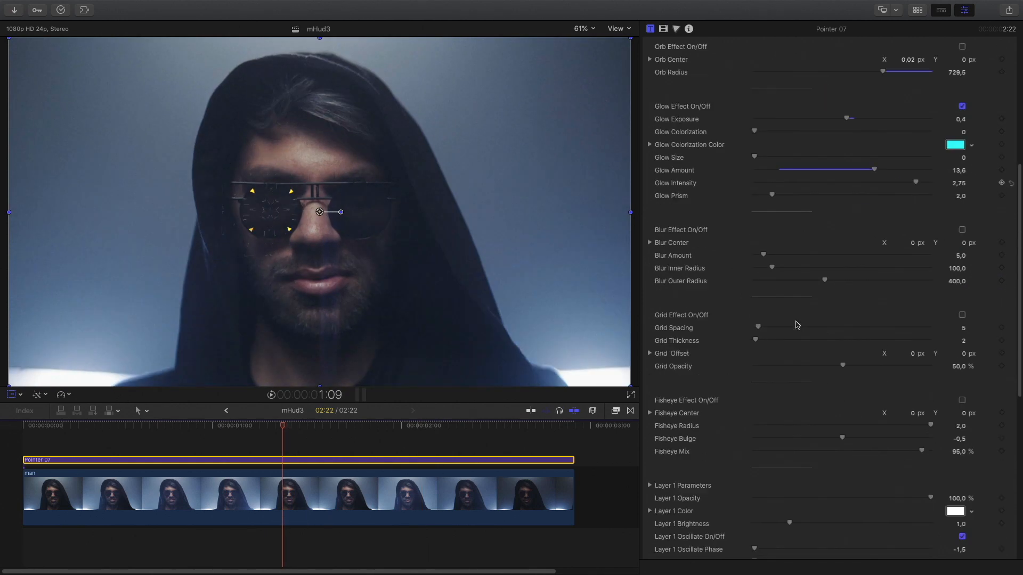
pyautogui.click(963, 228)
pyautogui.scroll(-2, 715, 291)
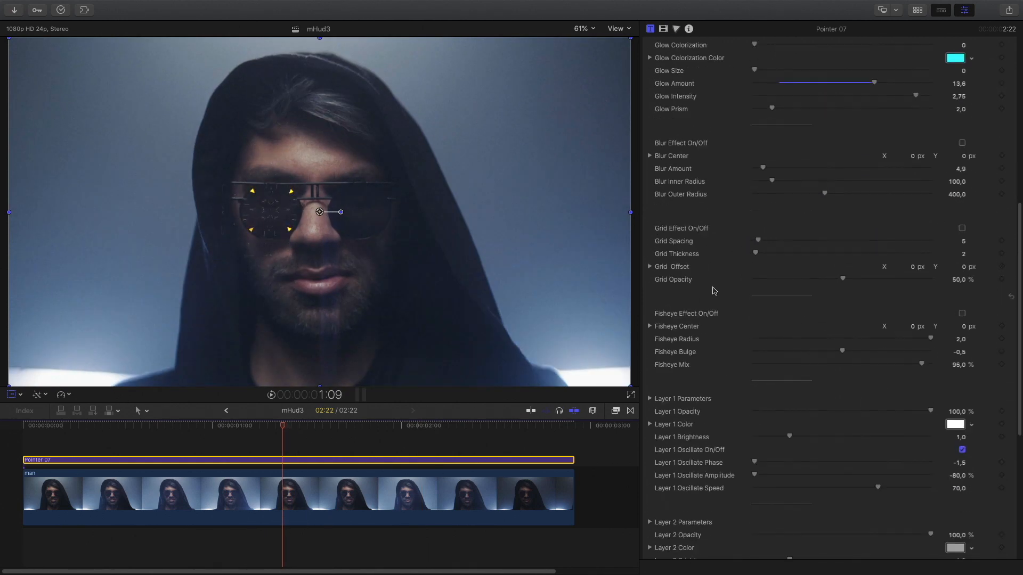
pyautogui.click(962, 228)
# - Try the Fisheye Effect with bulge 13.9, mix 94.66 % and center X -0.23 px, then switch it off
pyautogui.scroll(-2, 708, 292)
pyautogui.click(962, 238)
pyautogui.moveTo(921, 289); pyautogui.dragTo(916, 289)
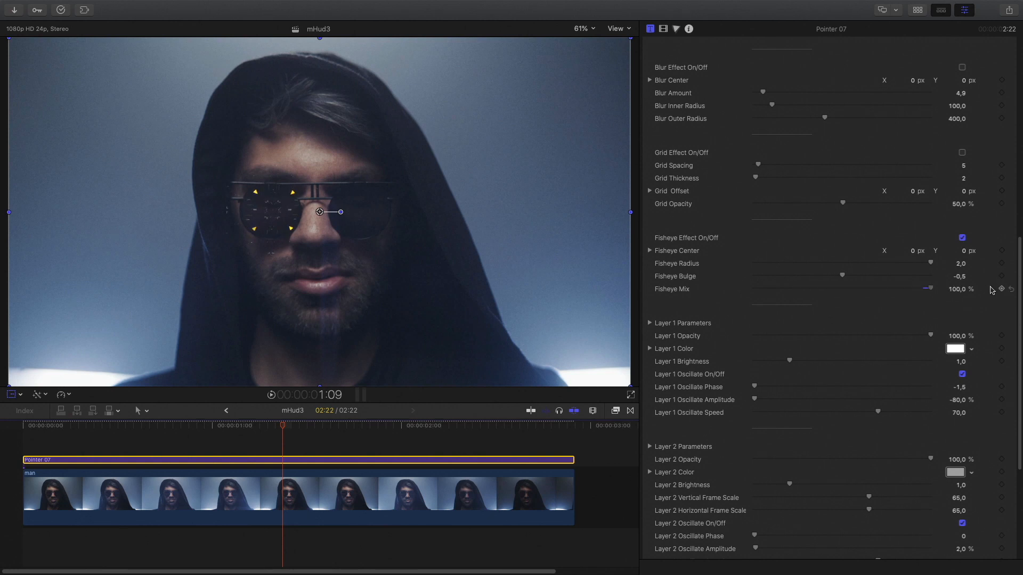
pyautogui.moveTo(842, 276)
pyautogui.mouseDown()
pyautogui.moveTo(881, 279)
pyautogui.moveTo(851, 278)
pyautogui.mouseUp()
pyautogui.moveTo(917, 289)
pyautogui.mouseDown()
pyautogui.moveTo(834, 296)
pyautogui.moveTo(923, 296)
pyautogui.mouseUp()
pyautogui.moveTo(851, 276); pyautogui.dragTo(855, 277)
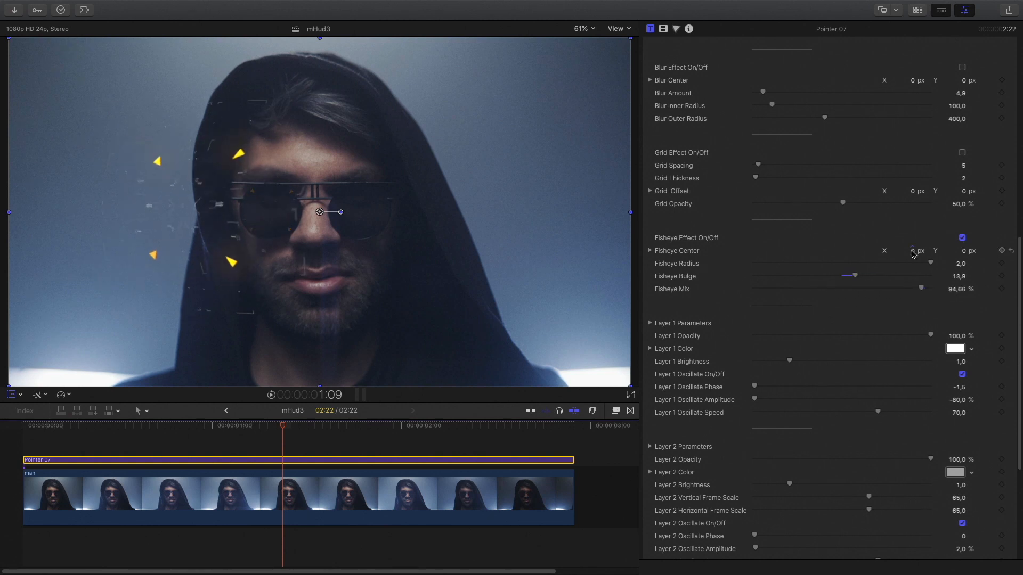
pyautogui.moveTo(913, 252)
pyautogui.mouseDown()
pyautogui.moveTo(912, 266)
pyautogui.moveTo(913, 243)
pyautogui.mouseUp()
pyautogui.click(962, 238)
# - Set Layer 1's opacity to 60.35 % and brightness to 4.29, and try other oscillate phase and amplitude values
pyautogui.scroll(-5, 804, 298)
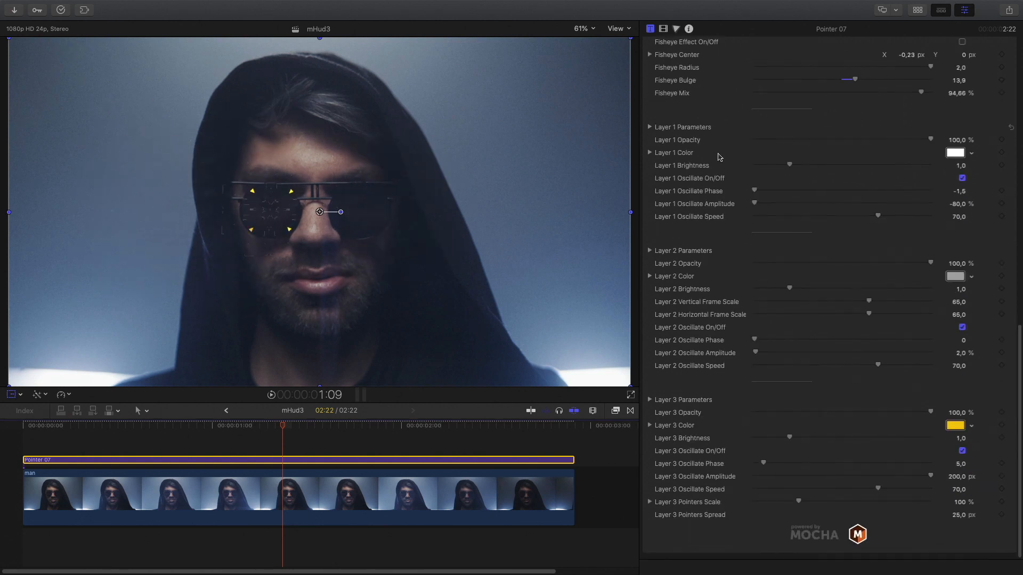
pyautogui.moveTo(790, 165); pyautogui.dragTo(846, 166)
pyautogui.moveTo(929, 139); pyautogui.dragTo(896, 168)
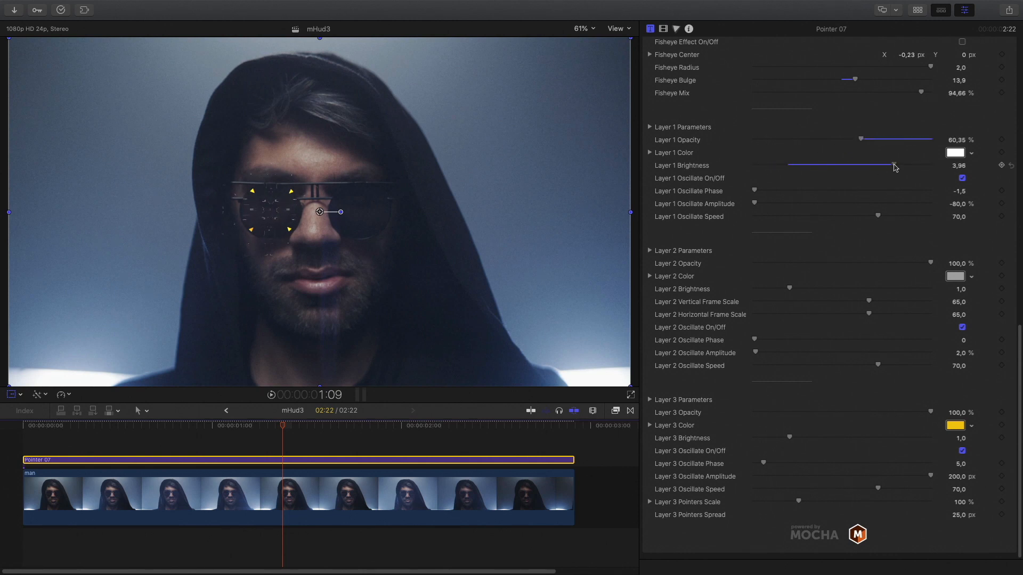
pyautogui.moveTo(757, 191); pyautogui.dragTo(780, 191)
pyautogui.moveTo(755, 203); pyautogui.dragTo(806, 206)
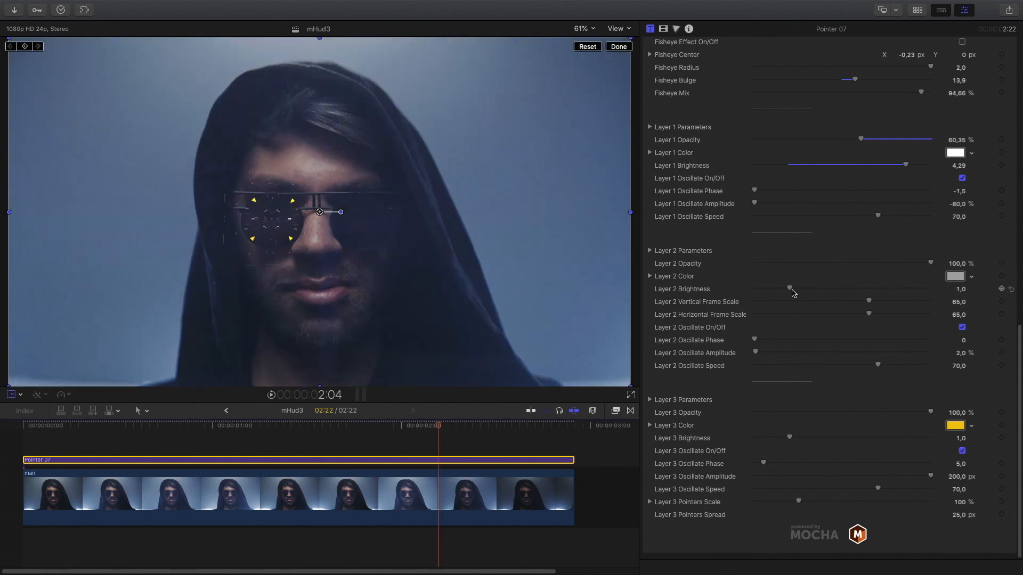
# - Set Layer 2's brightness to 2.01, its vertical frame scale to 48.93 and its horizontal frame scale to 47.38
pyautogui.moveTo(793, 293); pyautogui.dragTo(854, 296)
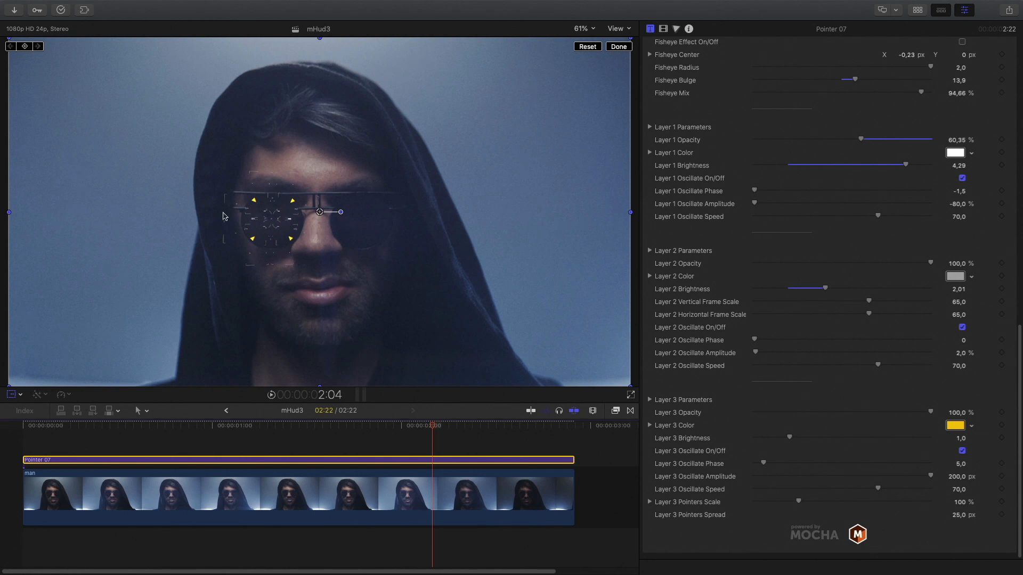
pyautogui.moveTo(318, 429); pyautogui.dragTo(349, 429)
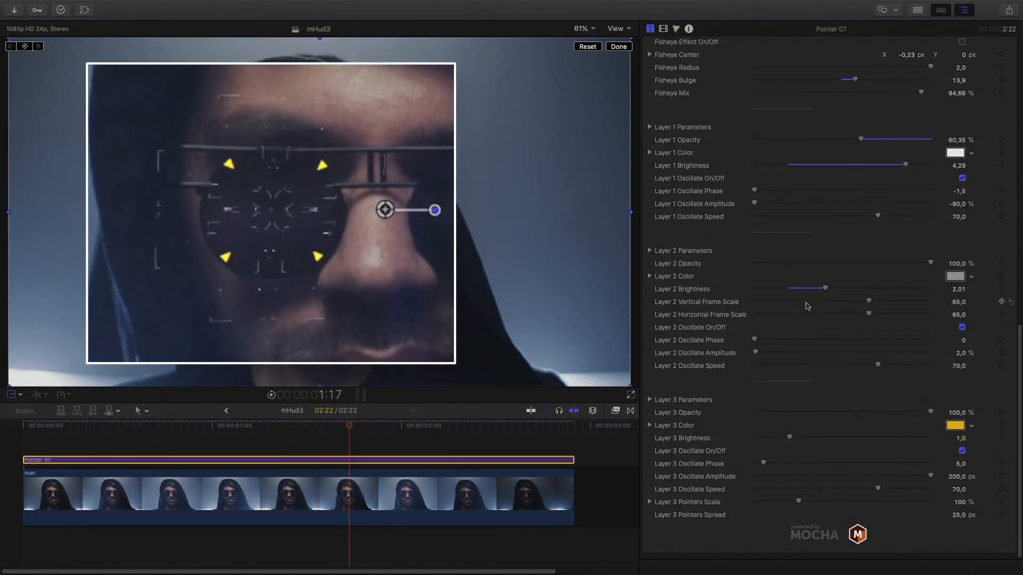
pyautogui.moveTo(869, 301); pyautogui.dragTo(838, 315)
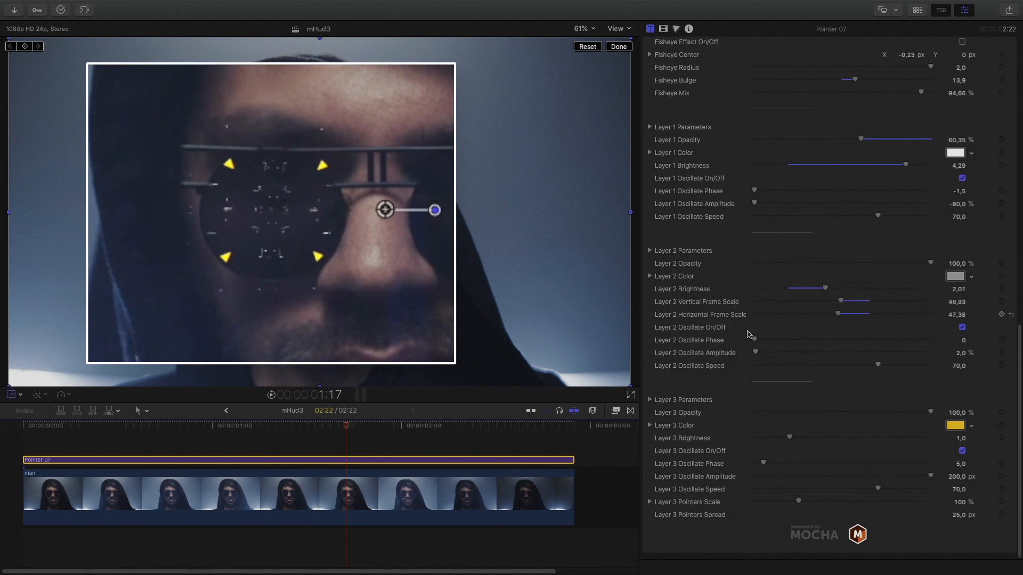
pyautogui.moveTo(346, 428); pyautogui.dragTo(320, 430)
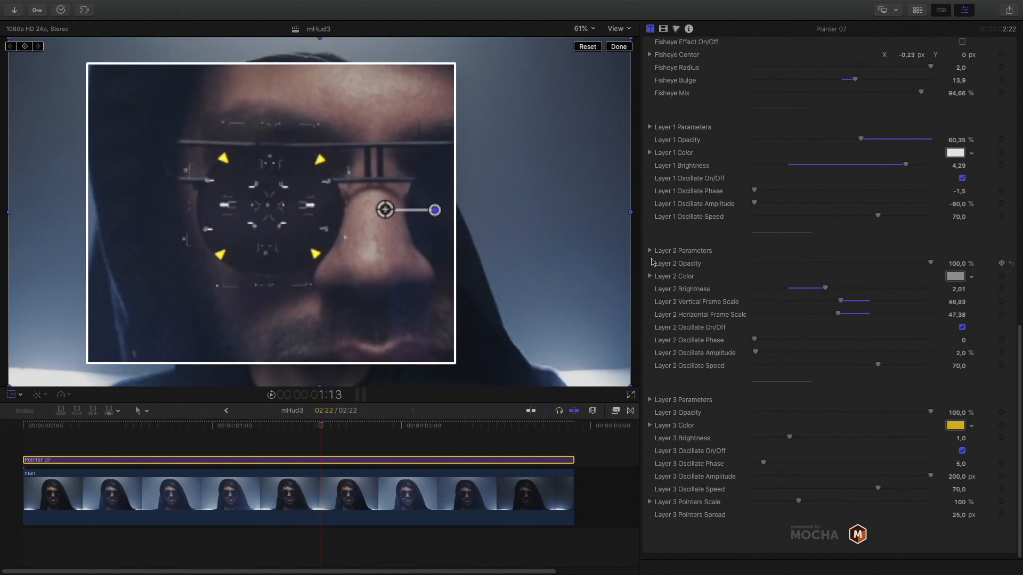
# - Change the color of the Layer 3 pointers to red
pyautogui.click(958, 428)
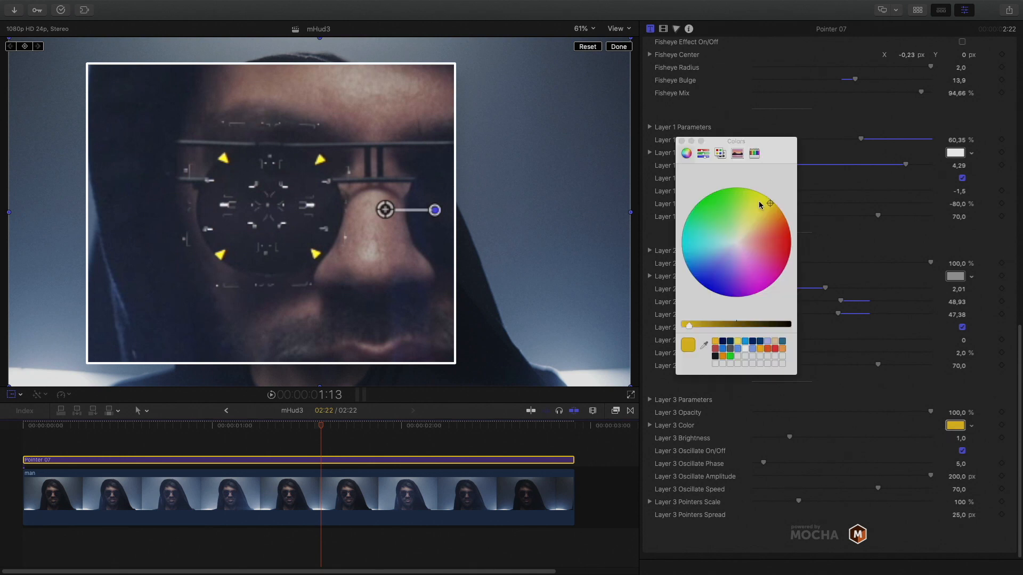
pyautogui.moveTo(765, 206); pyautogui.dragTo(786, 240)
pyautogui.click(683, 142)
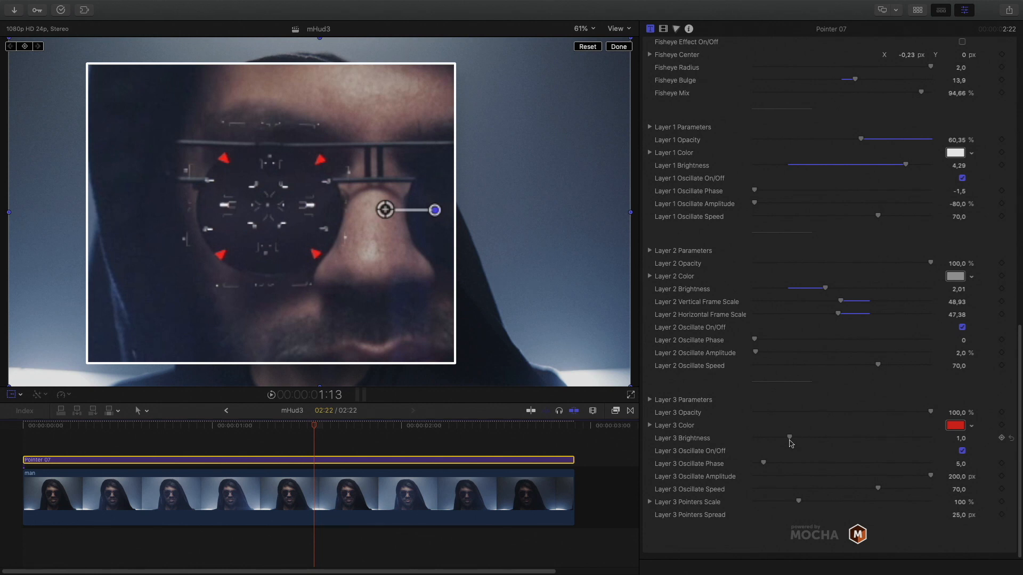
# - Examine the visibility, Z offset, position, scale and rotation controls in the parameter groups of Layers 1, 2 and 3
pyautogui.click(649, 127)
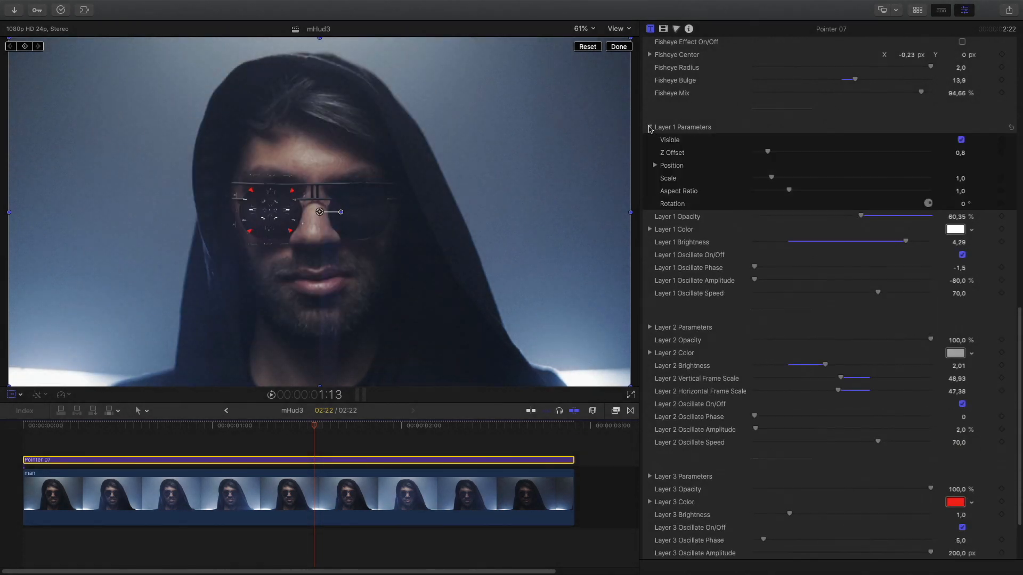
pyautogui.click(650, 127)
pyautogui.click(650, 252)
pyautogui.click(650, 252)
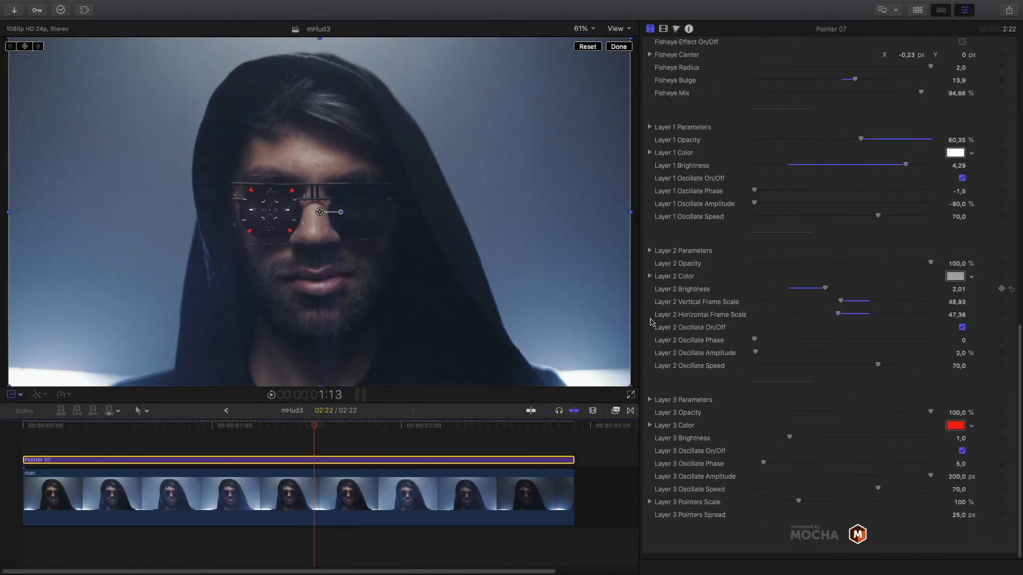
pyautogui.click(650, 400)
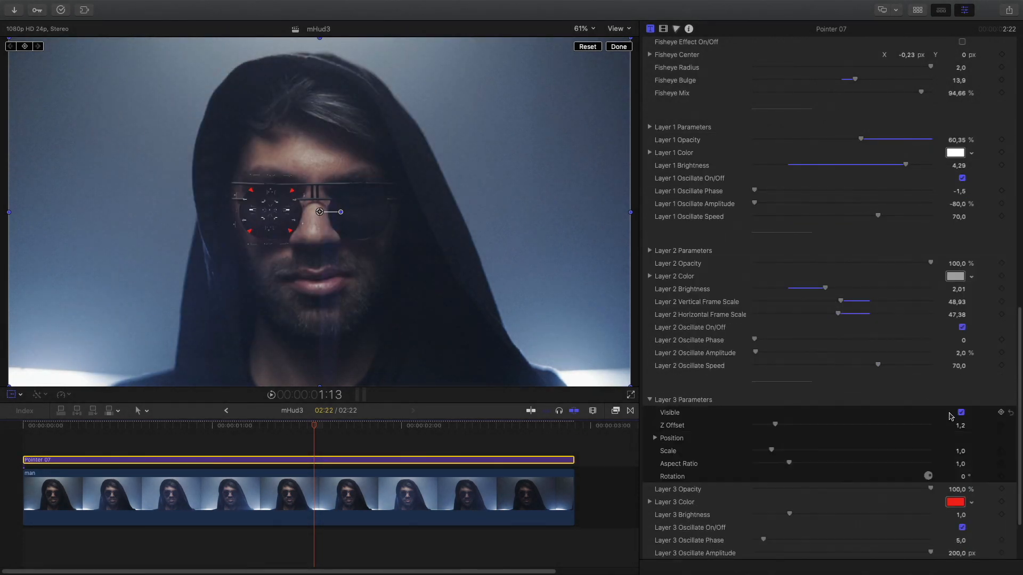
pyautogui.click(789, 423)
pyautogui.moveTo(774, 453); pyautogui.dragTo(771, 453)
pyautogui.click(650, 400)
# - Add the Miscellaneous 02 title above Pointer 07 at the start of the timeline and trim it to the man clip's length
pyautogui.scroll(15, 730, 372)
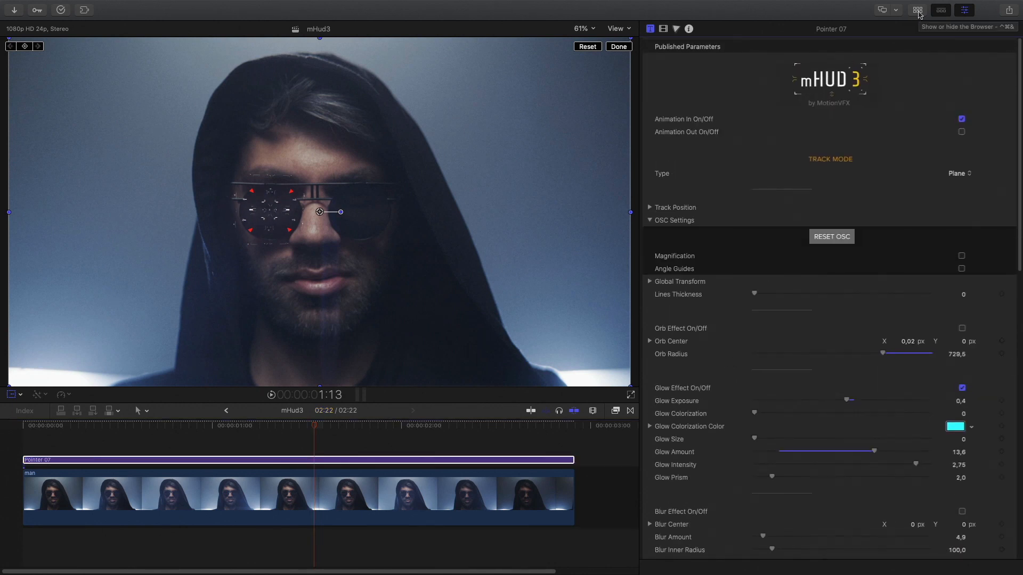
pyautogui.click(918, 10)
pyautogui.moveTo(89, 251); pyautogui.dragTo(24, 445)
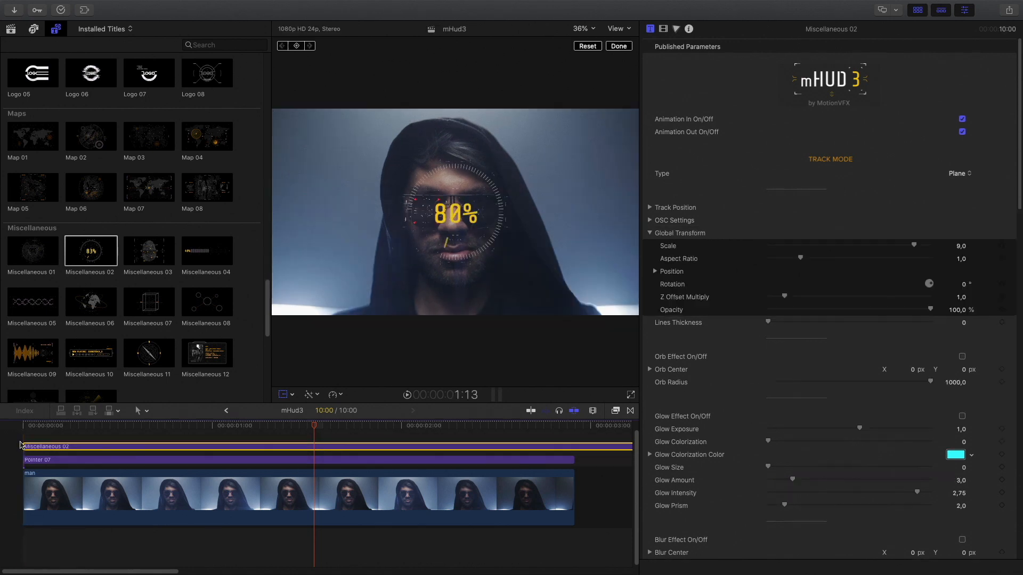
pyautogui.press('ctrl+super+1')
pyautogui.click(181, 425)
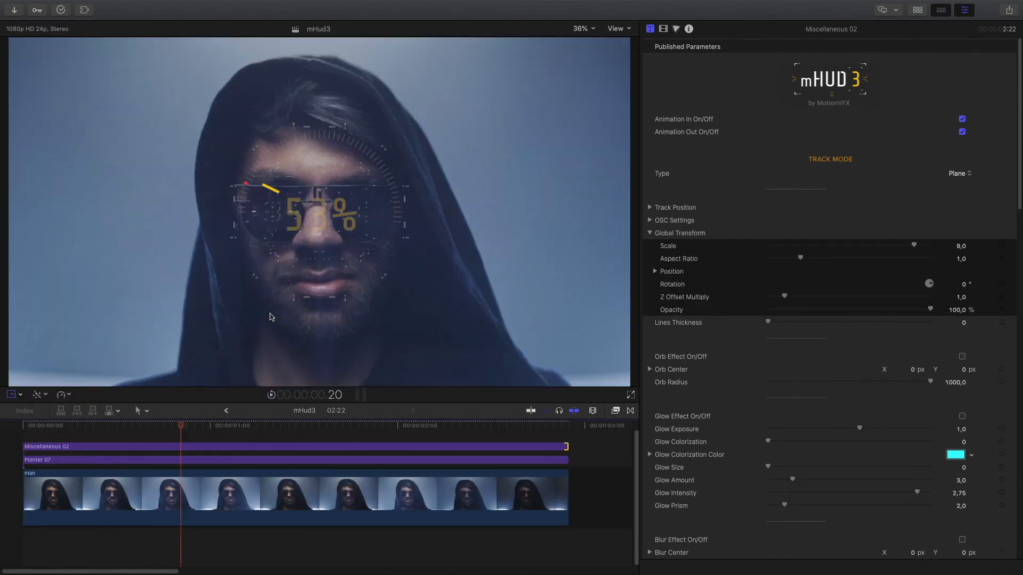
# - Disable the Pointer 07 title and fit Miscellaneous 02's tracking grid corners around the sunglasses lens that has no overlay
pyautogui.click(152, 461)
pyautogui.click(265, 445)
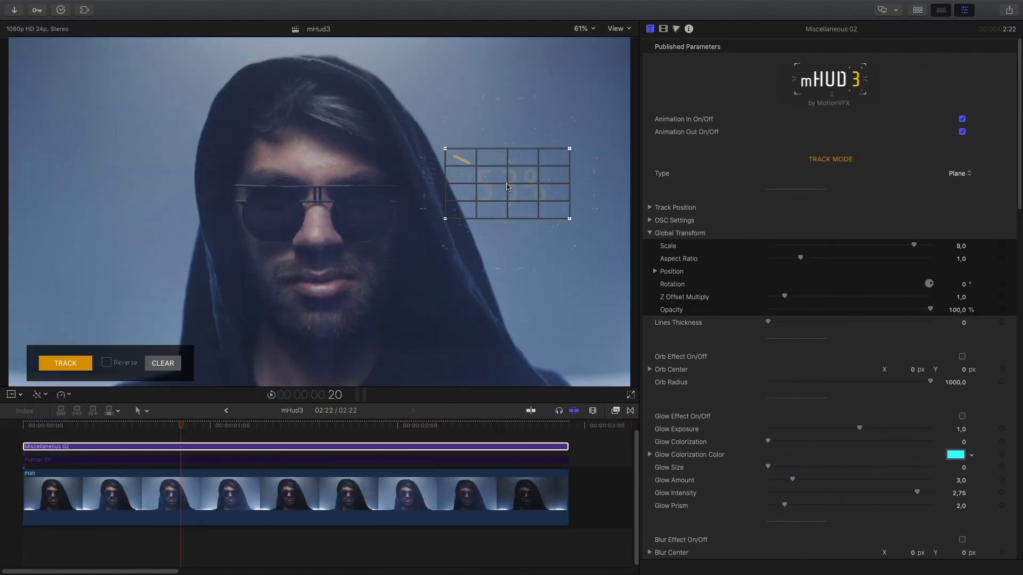
pyautogui.moveTo(463, 157); pyautogui.dragTo(321, 190)
pyautogui.moveTo(423, 180); pyautogui.dragTo(398, 186)
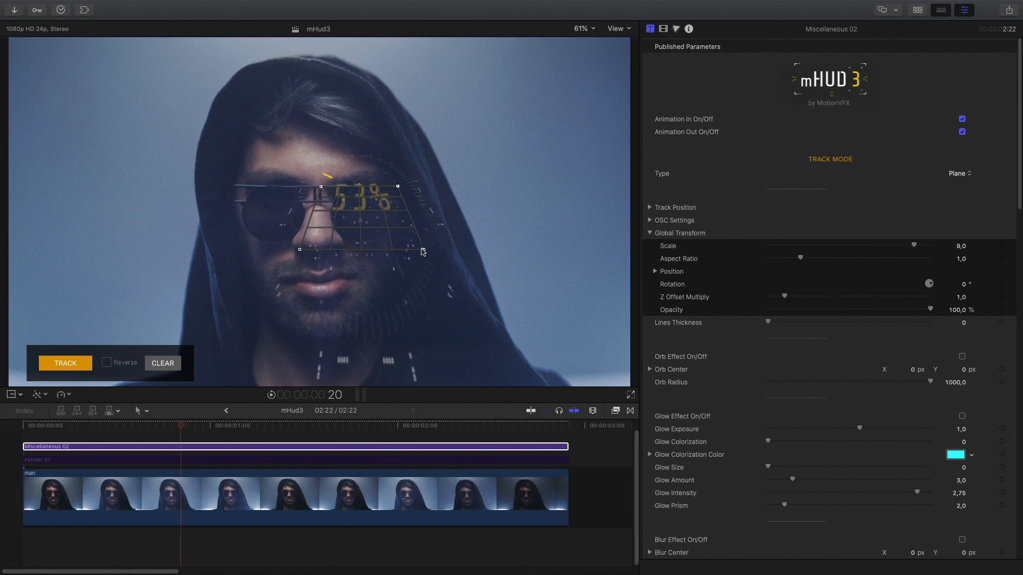
pyautogui.moveTo(423, 249); pyautogui.dragTo(394, 244)
pyautogui.moveTo(299, 249); pyautogui.dragTo(326, 247)
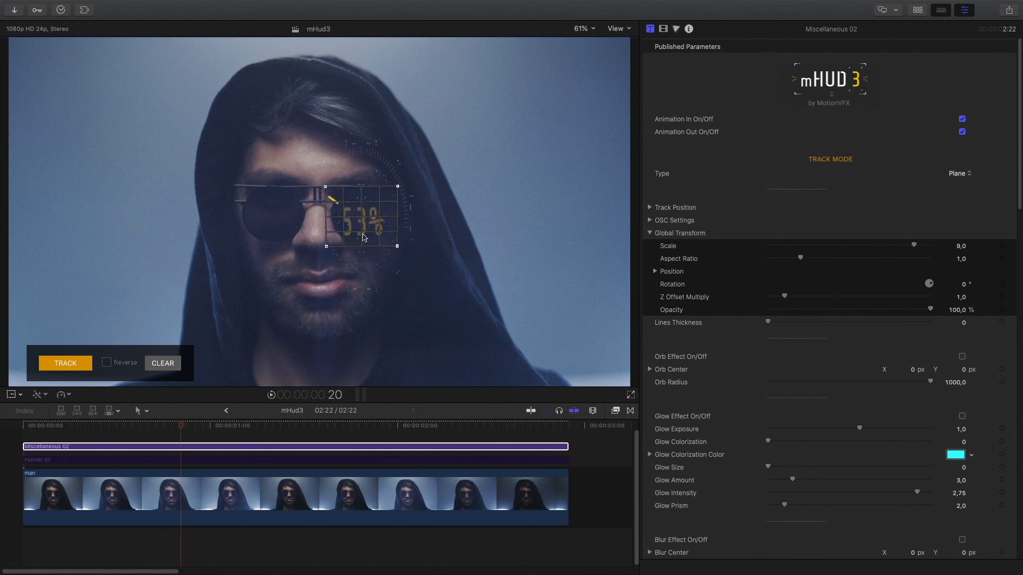
# - Track the Miscellaneous 02 plane from the first frame of the clip and check the result along the timeline
pyautogui.press('Home')
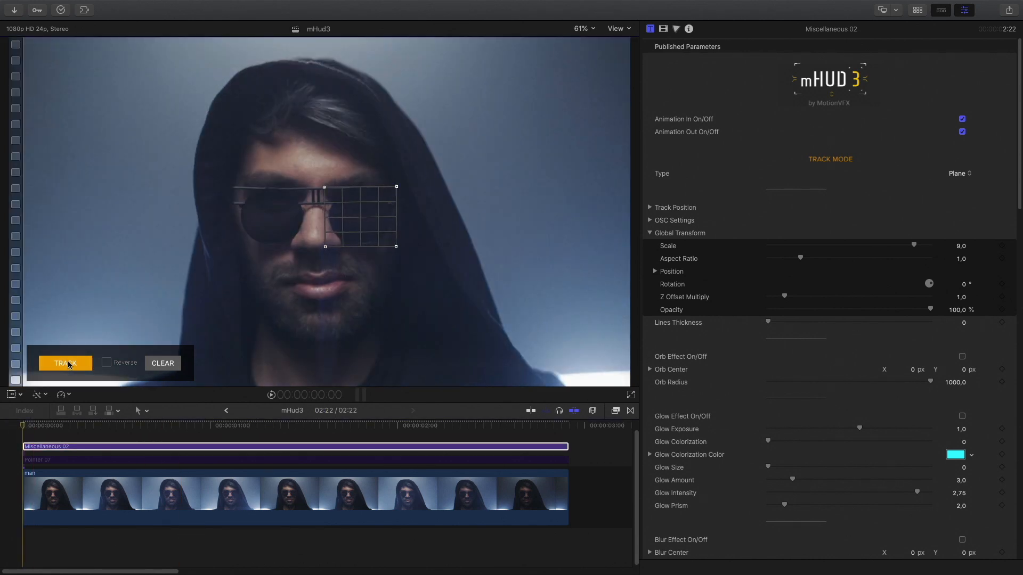
pyautogui.click(66, 363)
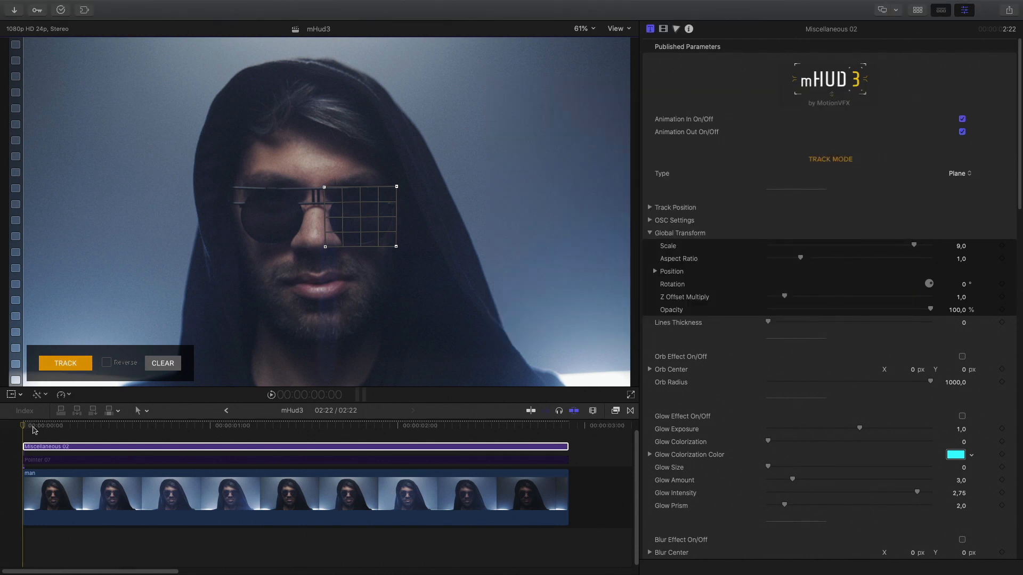
pyautogui.moveTo(60, 429); pyautogui.dragTo(188, 426)
pyautogui.click(252, 432)
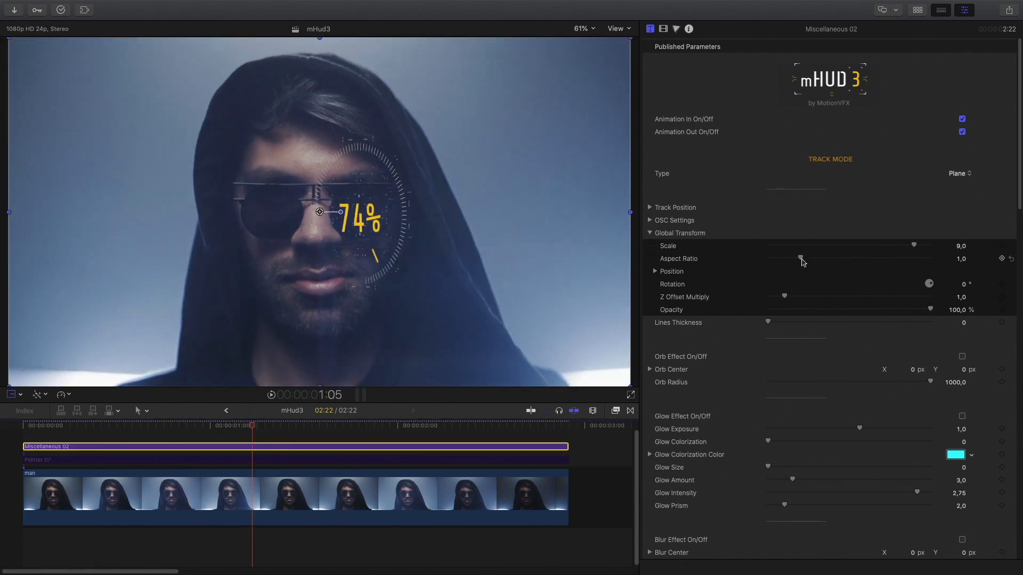
# - Set the Miscellaneous 02 title's global aspect ratio to 1.57, scale to 3.23 and lines thickness to 1
pyautogui.moveTo(802, 262); pyautogui.dragTo(822, 263)
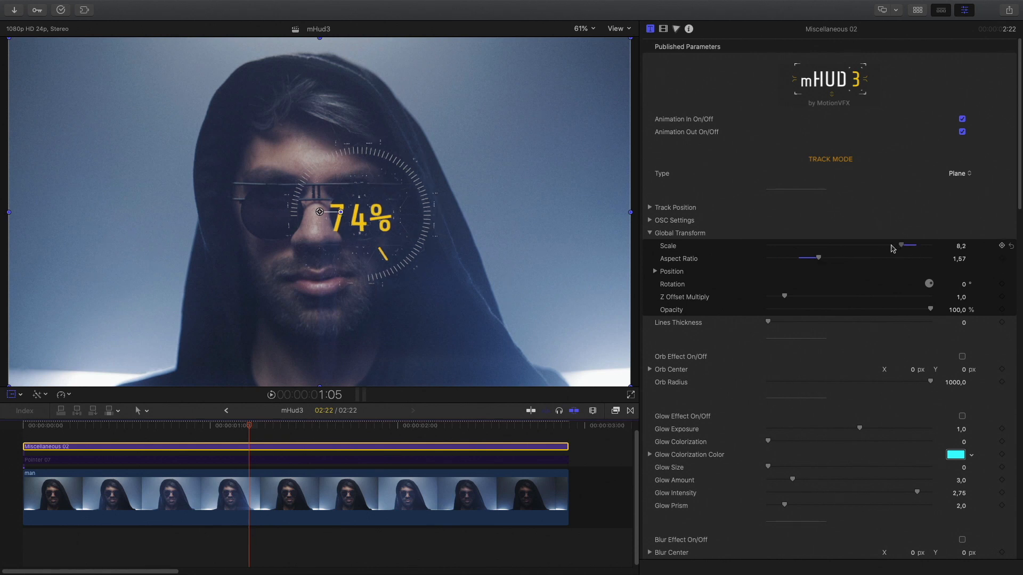
pyautogui.moveTo(894, 245); pyautogui.dragTo(825, 246)
pyautogui.click(818, 270)
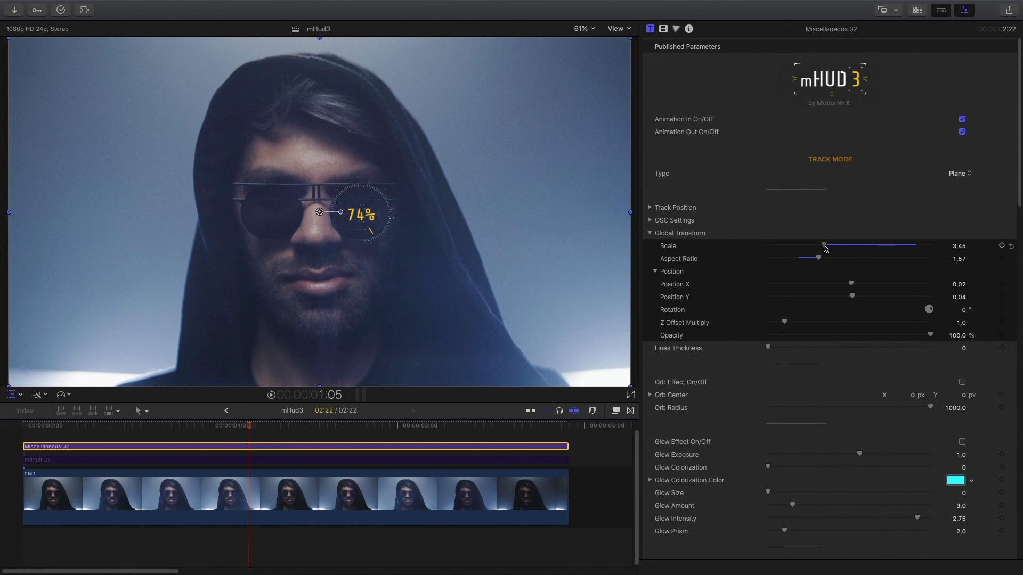
pyautogui.moveTo(255, 425); pyautogui.dragTo(288, 426)
pyautogui.scroll(-8, 735, 372)
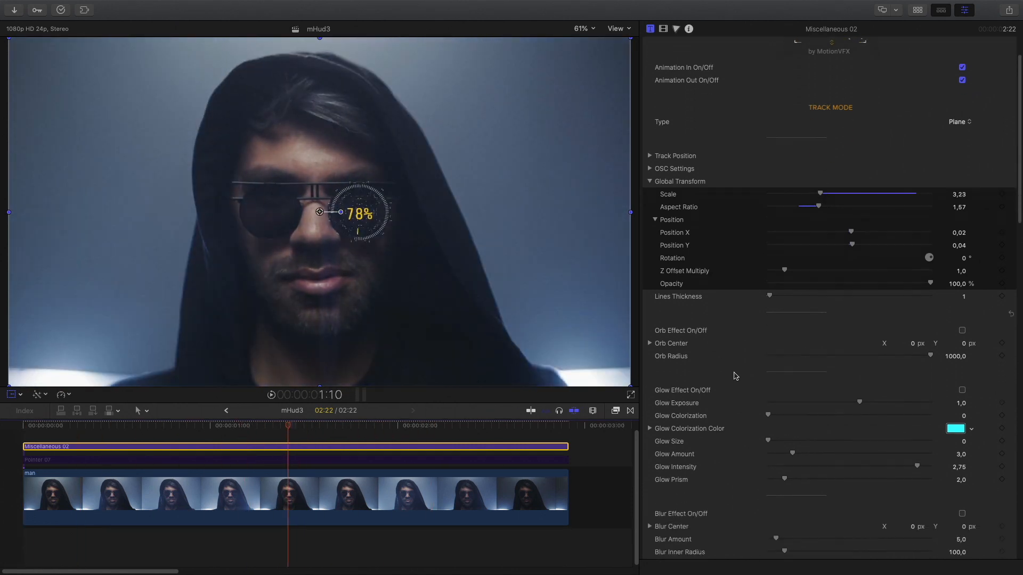
# - Try the Number option for the title's numbers mode, then revert it to Percent
pyautogui.scroll(-15, 727, 357)
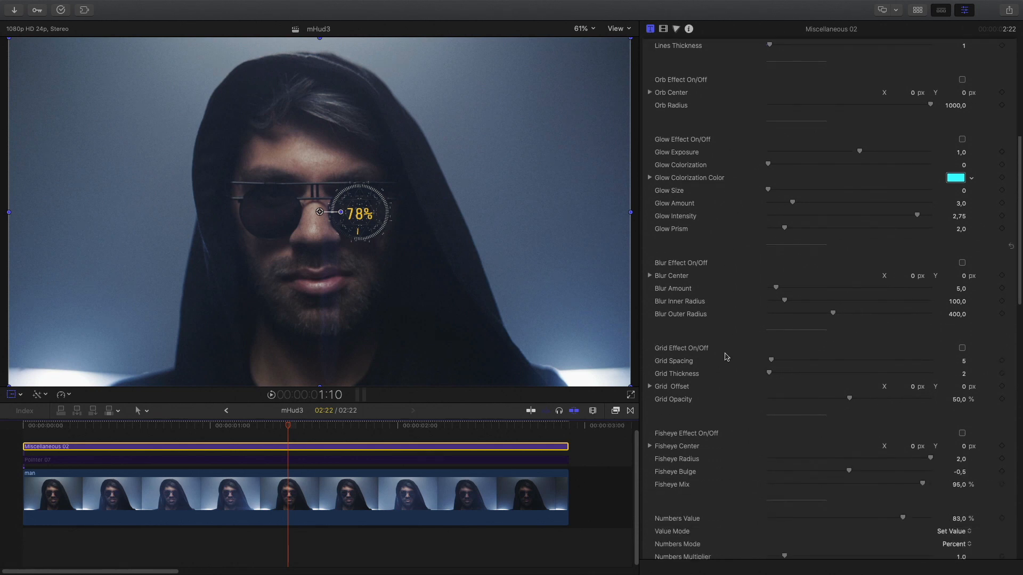
pyautogui.scroll(-1, 726, 357)
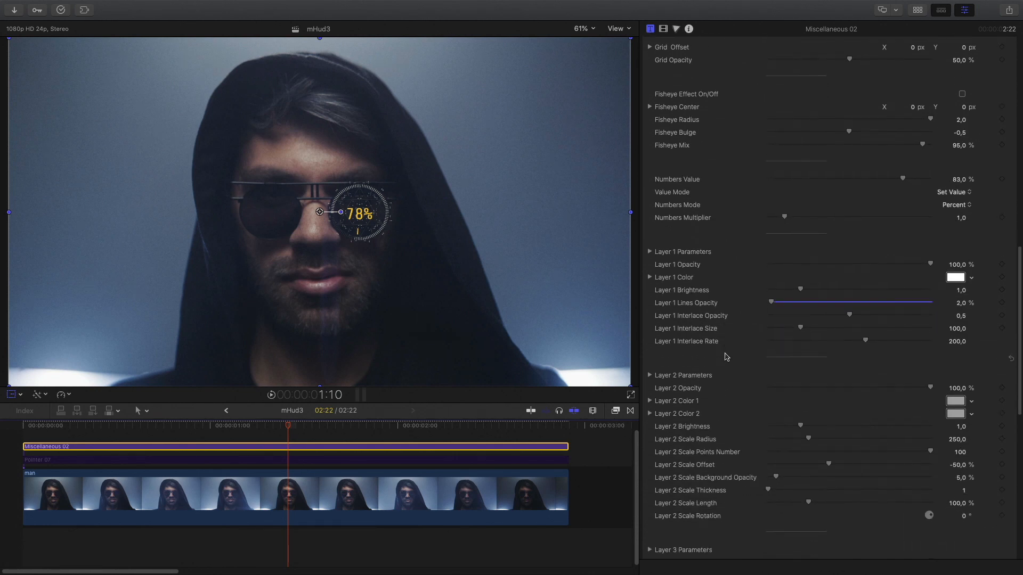
pyautogui.click(949, 205)
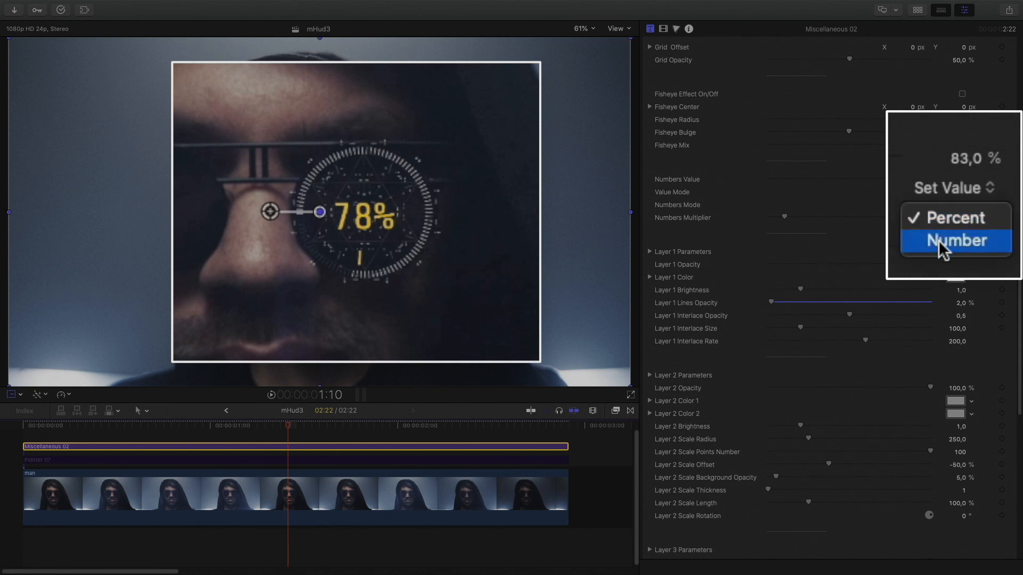
pyautogui.click(940, 243)
pyautogui.press('super+z')
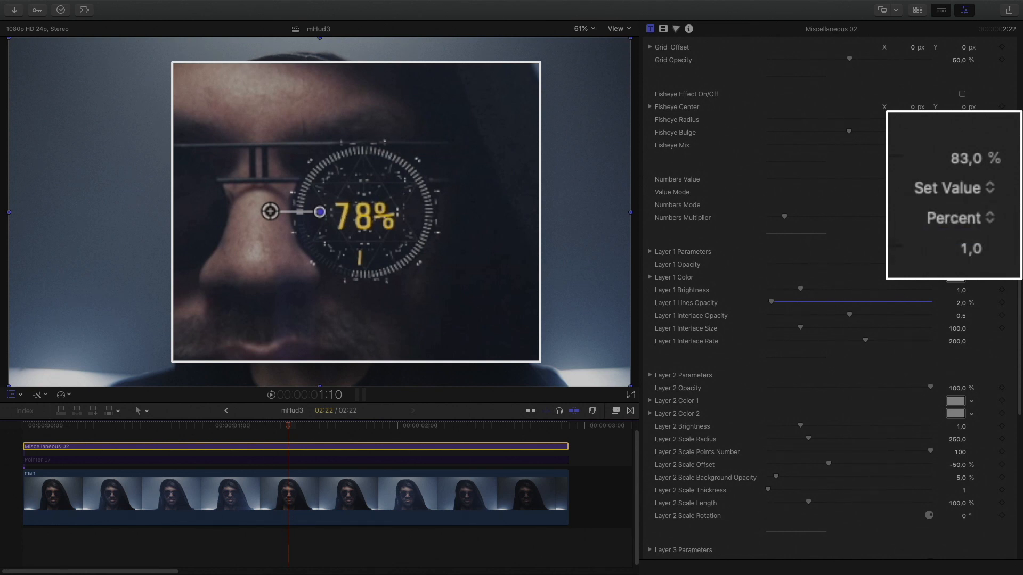
# - Set the numbers value to 94.25 %, the numbers multiplier to 1.06 and Layer 1's brightness to 0.5
pyautogui.moveTo(903, 178)
pyautogui.mouseDown()
pyautogui.moveTo(911, 178)
pyautogui.moveTo(856, 174)
pyautogui.moveTo(890, 165)
pyautogui.moveTo(923, 182)
pyautogui.mouseUp()
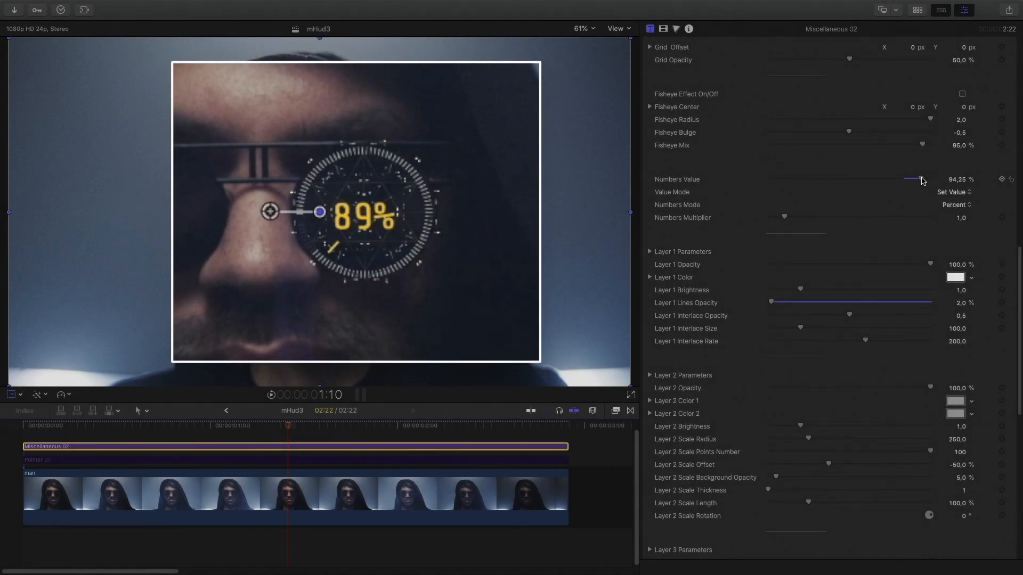
pyautogui.scroll(-5, 933, 240)
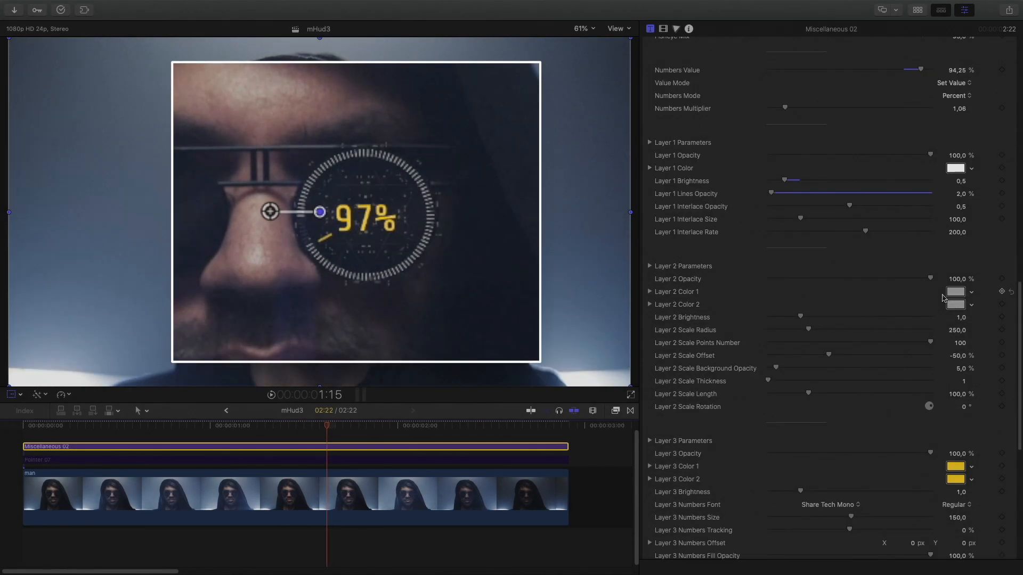
# - Hide Layer 2 and show it again to check which part of the title it controls
pyautogui.click(649, 266)
pyautogui.click(961, 279)
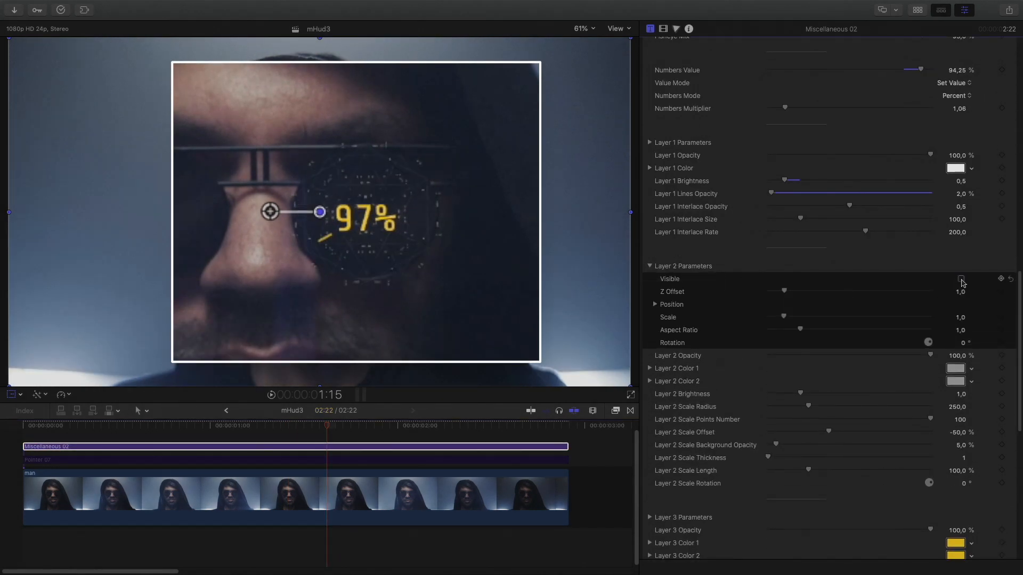
pyautogui.click(962, 279)
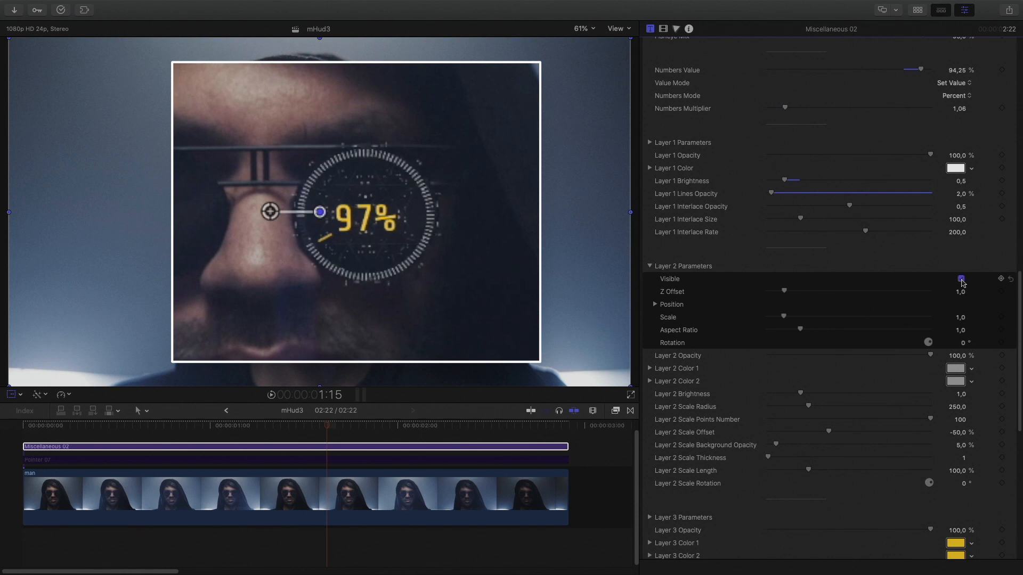
pyautogui.click(649, 266)
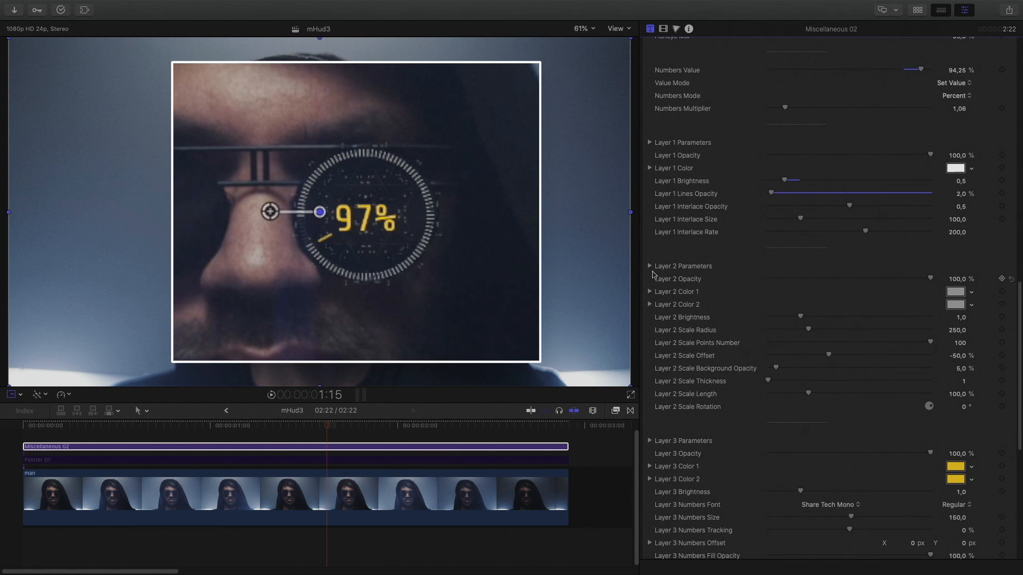
# - Set Layer 2's scale to 1.02 and brighten its Color 1 to near white
pyautogui.click(649, 266)
pyautogui.moveTo(783, 317)
pyautogui.mouseDown()
pyautogui.moveTo(803, 317)
pyautogui.moveTo(784, 317)
pyautogui.mouseUp()
pyautogui.scroll(-3, 766, 376)
pyautogui.click(955, 320)
pyautogui.moveTo(729, 326); pyautogui.dragTo(688, 326)
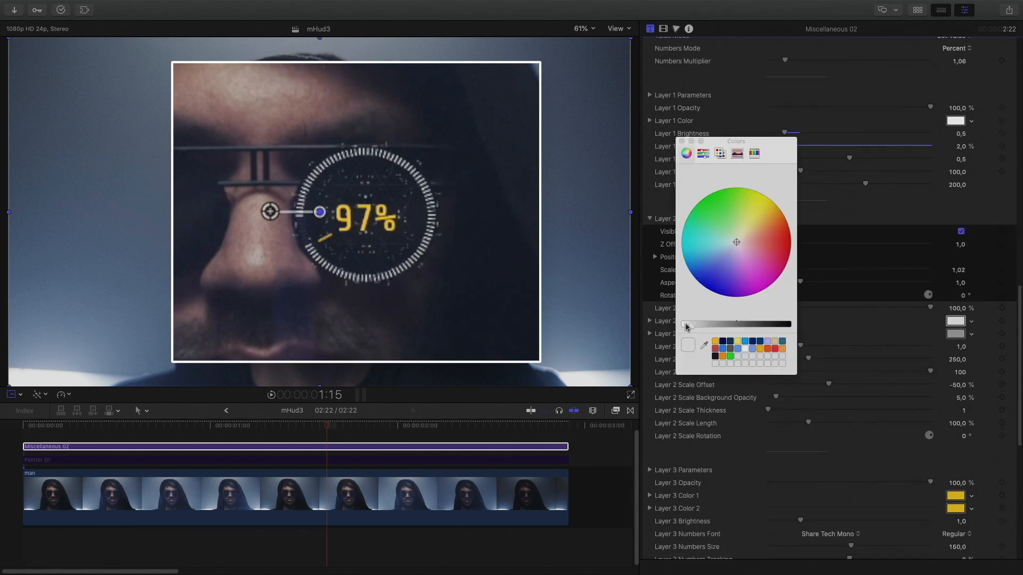
pyautogui.click(679, 142)
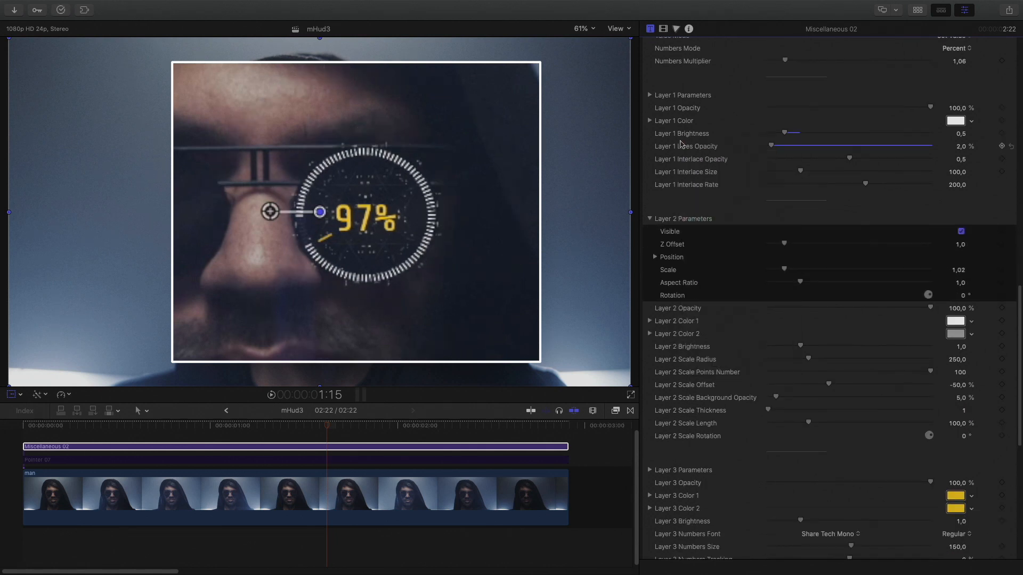
# - Set Layer 2's scale length to 134.67 %, its brightness to 0.56 and its scale points number to 52
pyautogui.moveTo(809, 424)
pyautogui.mouseDown()
pyautogui.moveTo(938, 423)
pyautogui.moveTo(799, 424)
pyautogui.moveTo(823, 423)
pyautogui.mouseUp()
pyautogui.moveTo(800, 346); pyautogui.dragTo(786, 347)
pyautogui.moveTo(930, 371)
pyautogui.mouseDown()
pyautogui.moveTo(844, 375)
pyautogui.moveTo(931, 372)
pyautogui.mouseUp()
pyautogui.moveTo(960, 373)
pyautogui.mouseDown()
pyautogui.moveTo(960, 346)
pyautogui.moveTo(961, 360)
pyautogui.mouseUp()
# - Give Layer 3 an orange-red Color 1, a dark red Color 2 and a brightness of 2.18
pyautogui.scroll(-10, 849, 297)
pyautogui.click(956, 289)
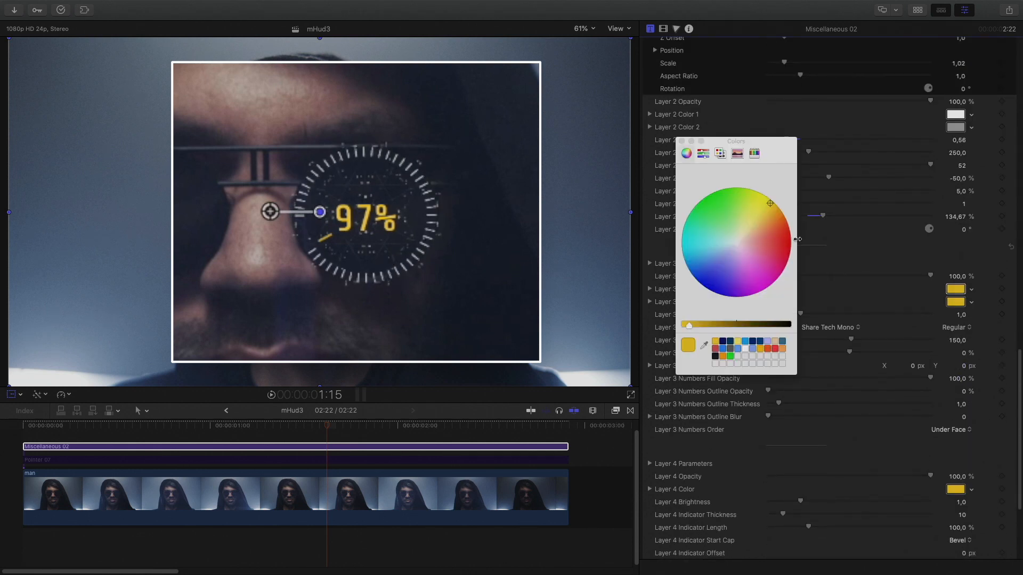
pyautogui.click(717, 336)
pyautogui.click(955, 289)
pyautogui.moveTo(785, 318); pyautogui.dragTo(839, 314)
pyautogui.click(956, 302)
pyautogui.click(689, 346)
pyautogui.click(206, 426)
pyautogui.moveTo(197, 430); pyautogui.dragTo(334, 429)
# - Try the Signika font for the Layer 3 numbers, then go back to Share Tech Mono Regular
pyautogui.click(837, 328)
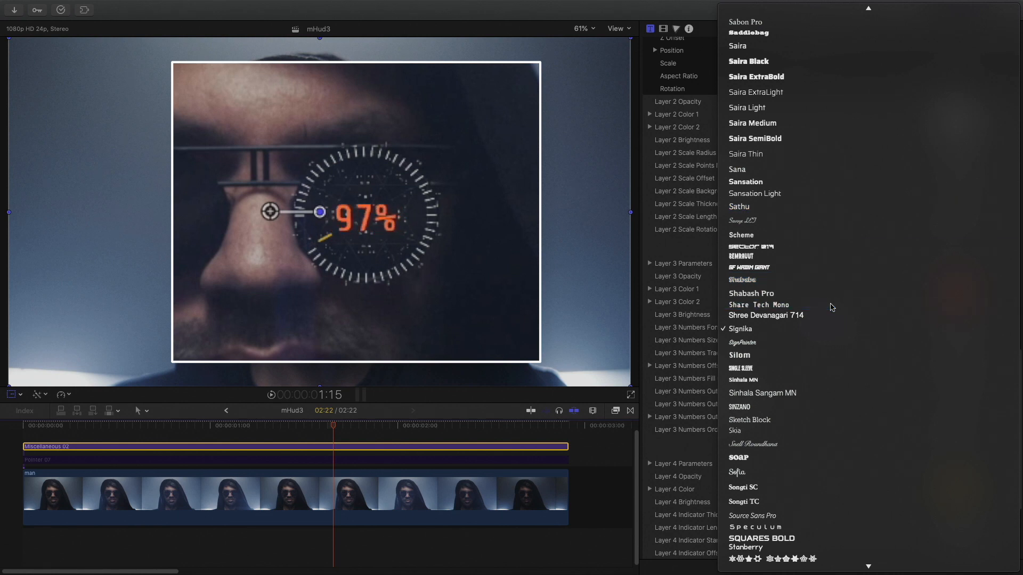
pyautogui.click(767, 305)
pyautogui.click(948, 328)
pyautogui.scroll(-5, 827, 391)
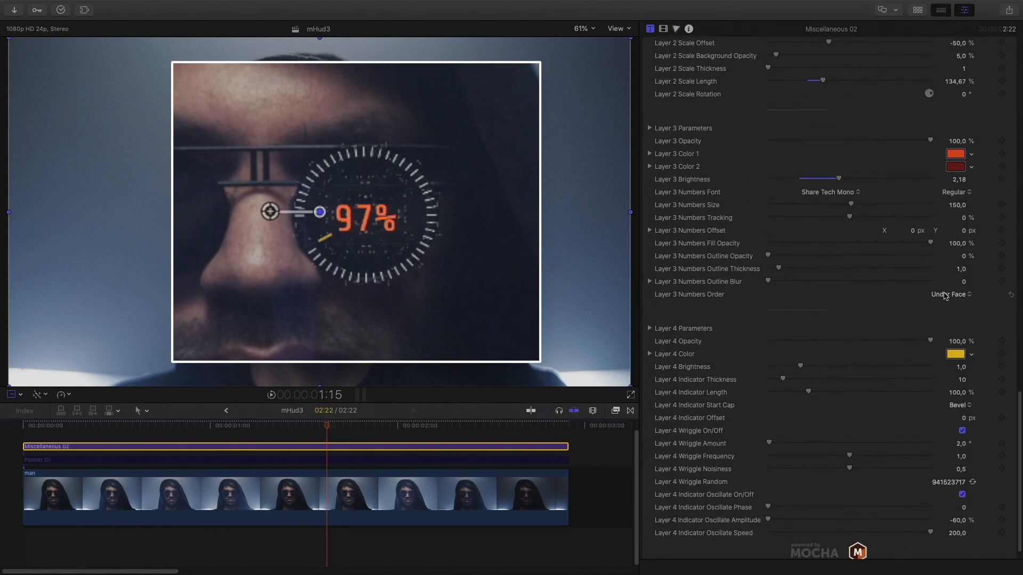
# - Give Layer 4 a red color and a brightness of 2.01
pyautogui.click(944, 297)
pyautogui.click(895, 297)
pyautogui.click(954, 355)
pyautogui.click(687, 325)
pyautogui.click(327, 430)
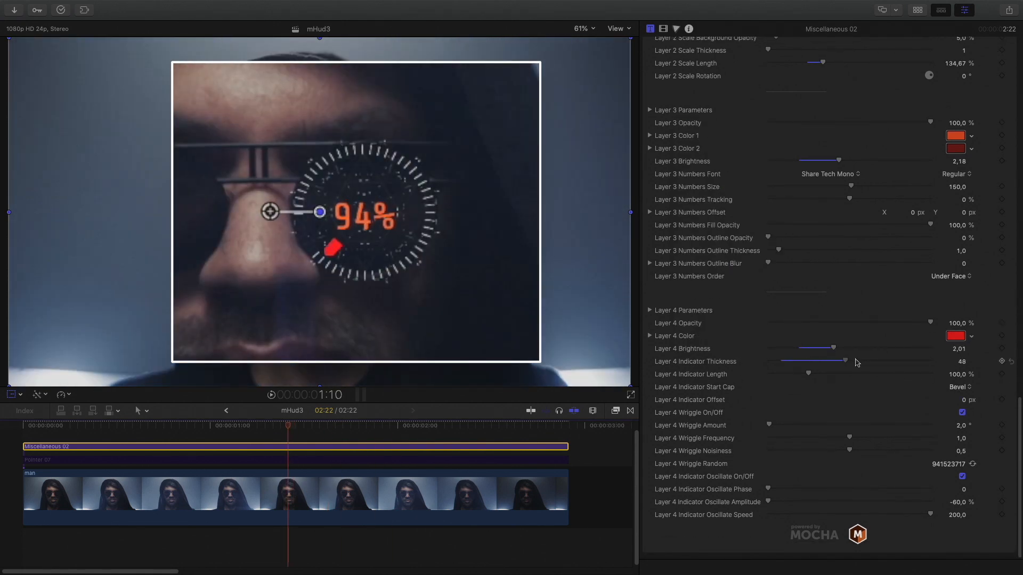
# - Set the Layer 4 indicator thickness to 41 and try the Square and Arrow start caps before going back to Bevel
pyautogui.moveTo(857, 363); pyautogui.dragTo(912, 364)
pyautogui.click(959, 388)
pyautogui.click(959, 368)
pyautogui.click(960, 389)
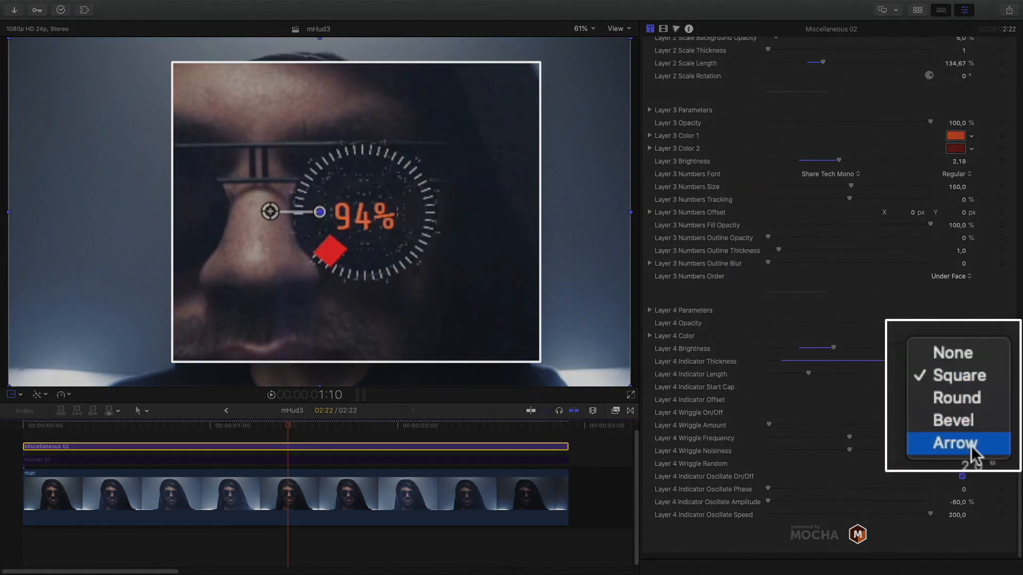
pyautogui.click(971, 448)
pyautogui.click(959, 388)
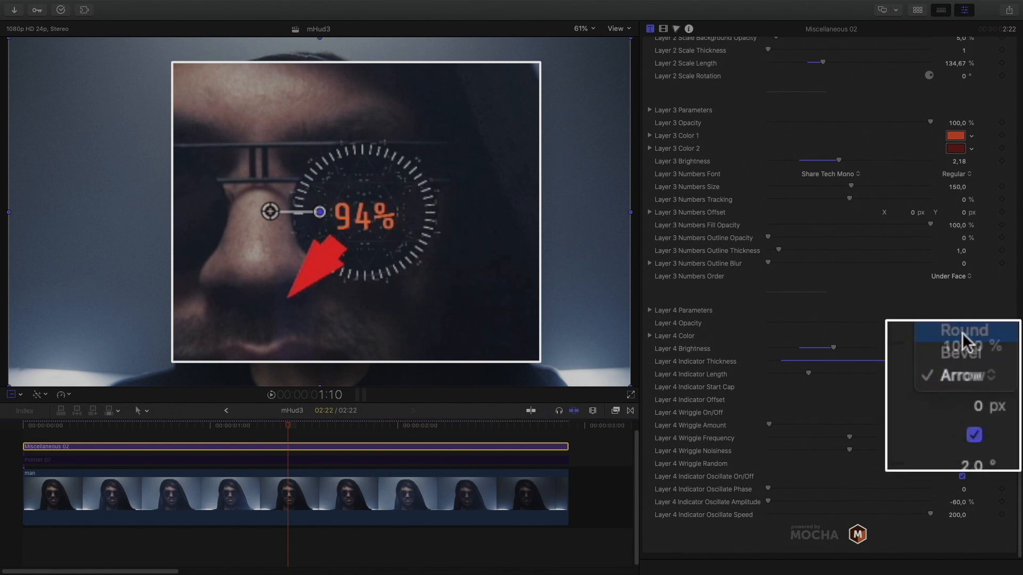
pyautogui.click(958, 371)
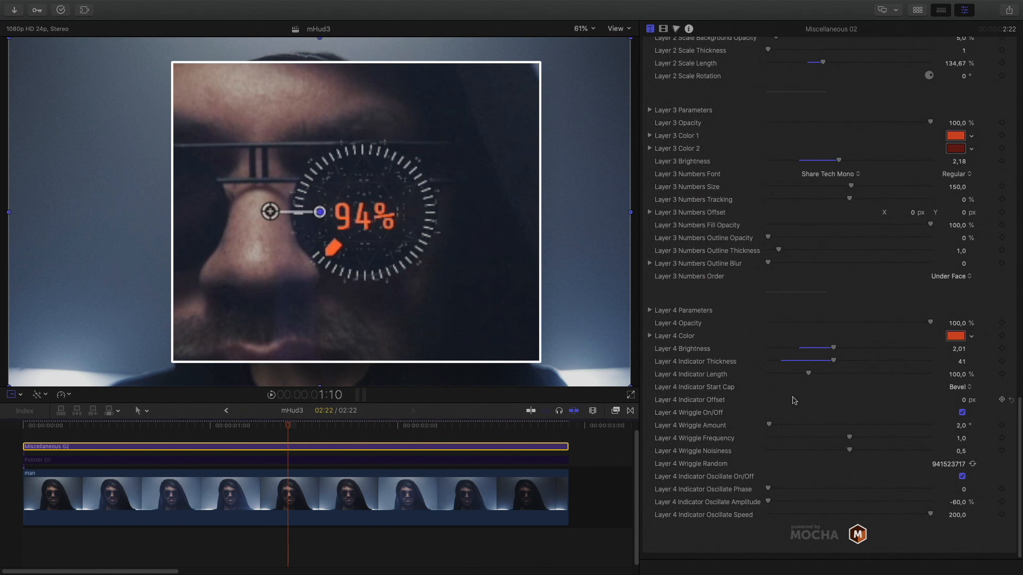
# - Adjust the Layer 4 indicator offset and scrub the timeline to check the lens graphics
pyautogui.click(731, 412)
pyautogui.moveTo(962, 400); pyautogui.dragTo(962, 397)
pyautogui.moveTo(149, 427); pyautogui.dragTo(213, 432)
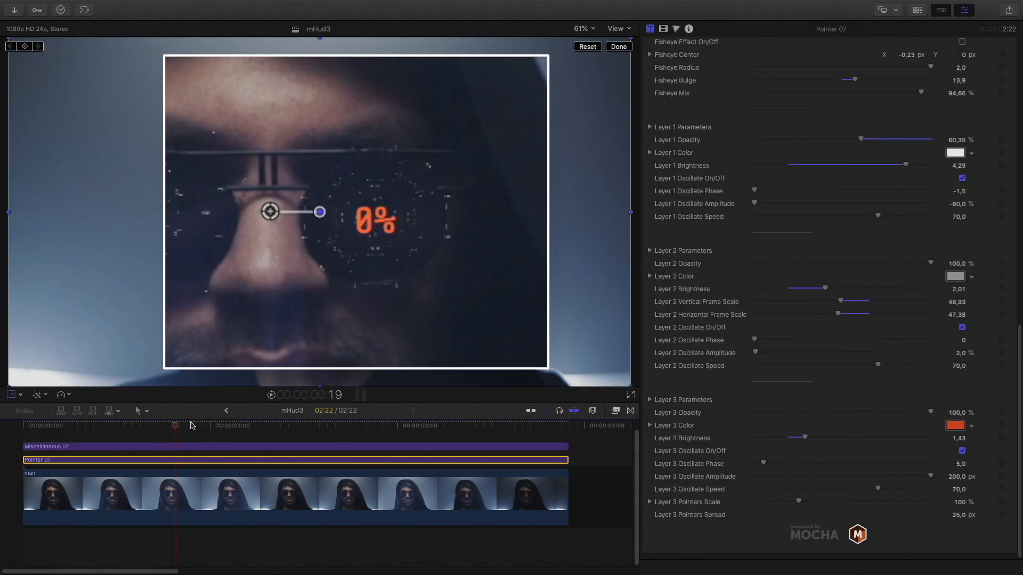
# - Combine the man clip and both titles into a compound clip named mHud3 Glass
pyautogui.moveTo(320, 431); pyautogui.dragTo(361, 520)
pyautogui.rightClick(360, 516)
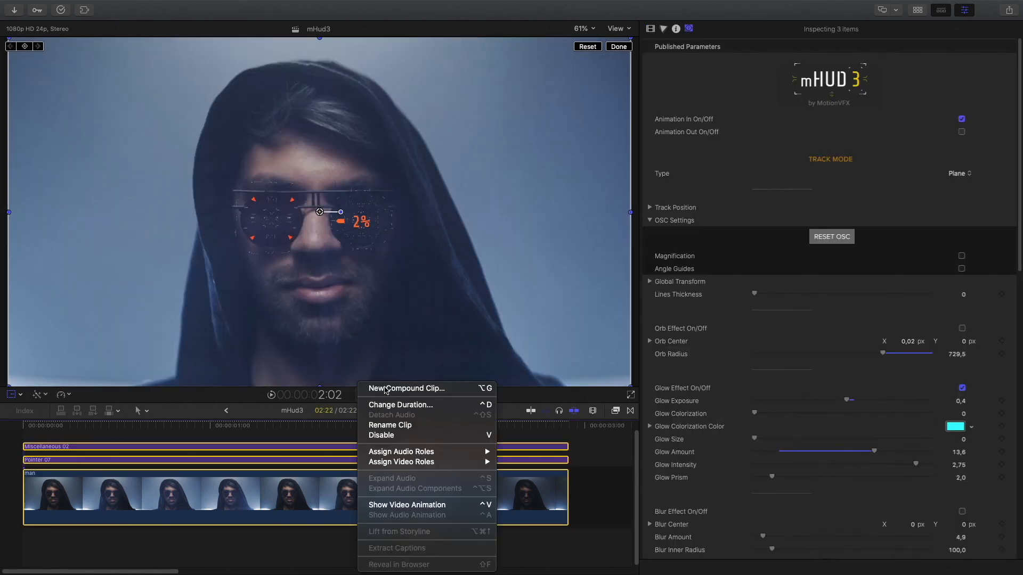
pyautogui.click(384, 390)
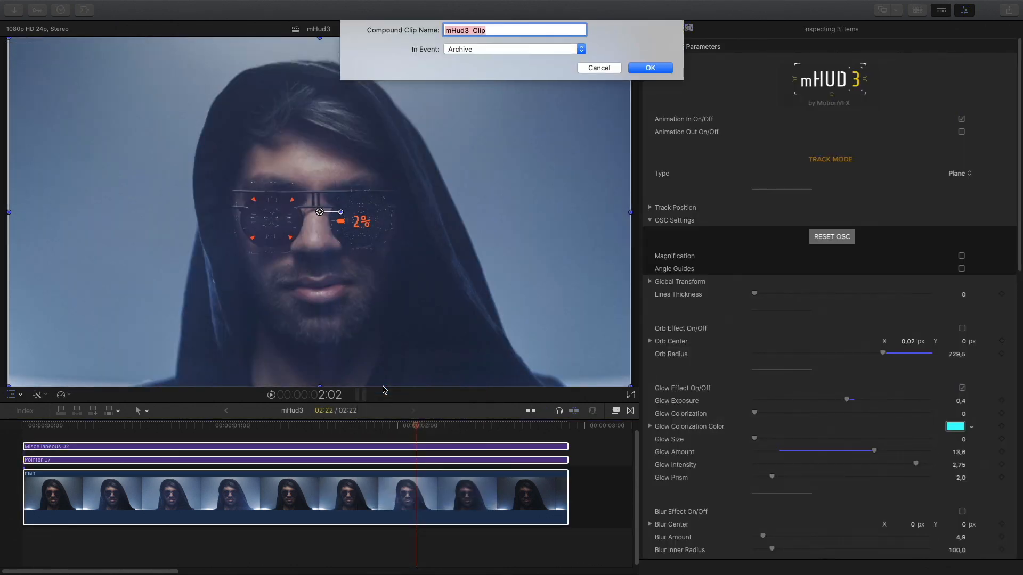
pyautogui.write('ss')
pyautogui.press('Return')
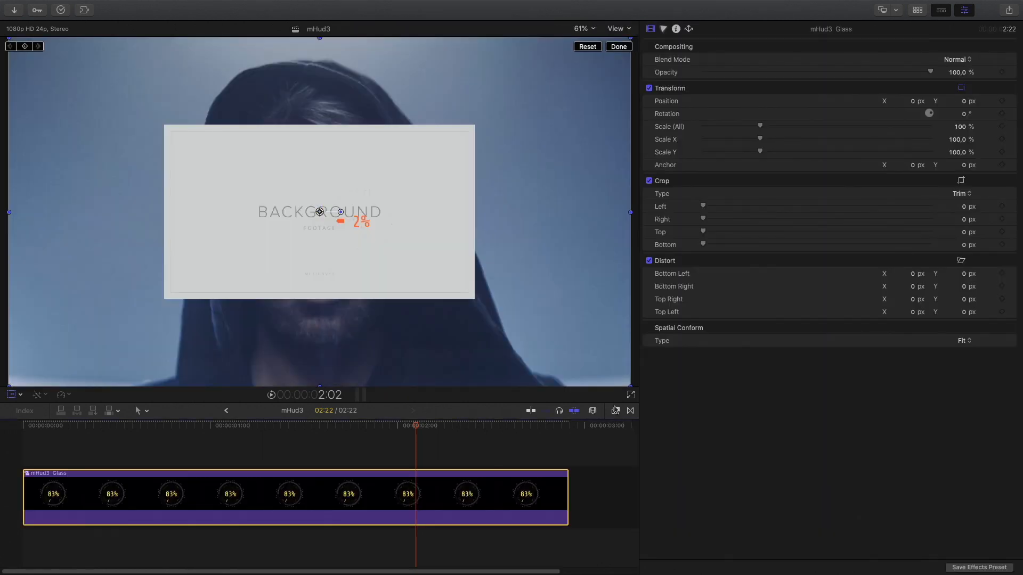
# - Apply the _Default mFilmLook preset to the mHud3 Glass compound clip
pyautogui.click(616, 411)
pyautogui.moveTo(544, 523); pyautogui.dragTo(308, 482)
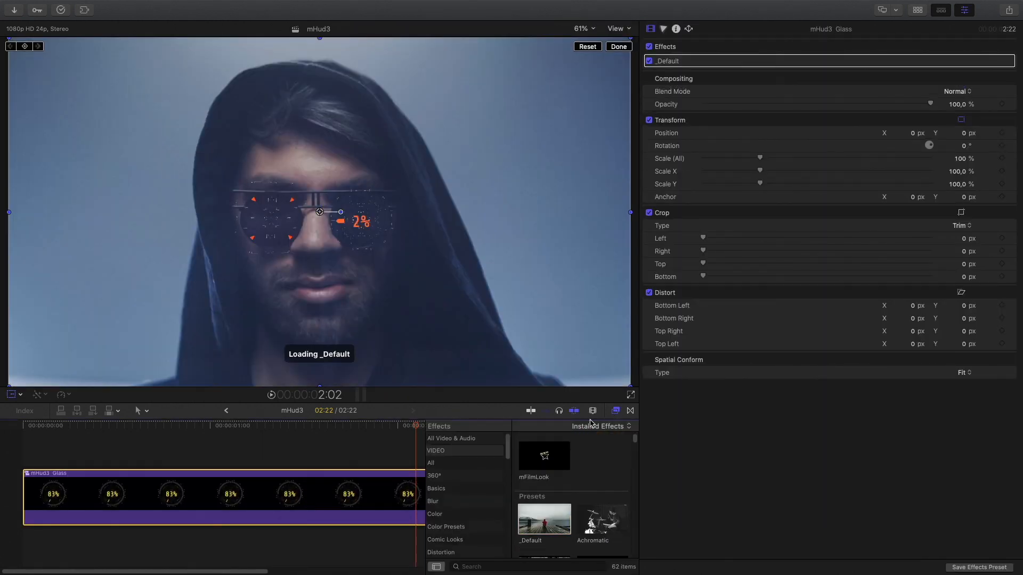
pyautogui.click(617, 410)
# - Apply the Heatwave LUT and enable the basic adjustments with color temp -0.49, vibrance 0.64 and saturation 1.03
pyautogui.scroll(-15, 743, 170)
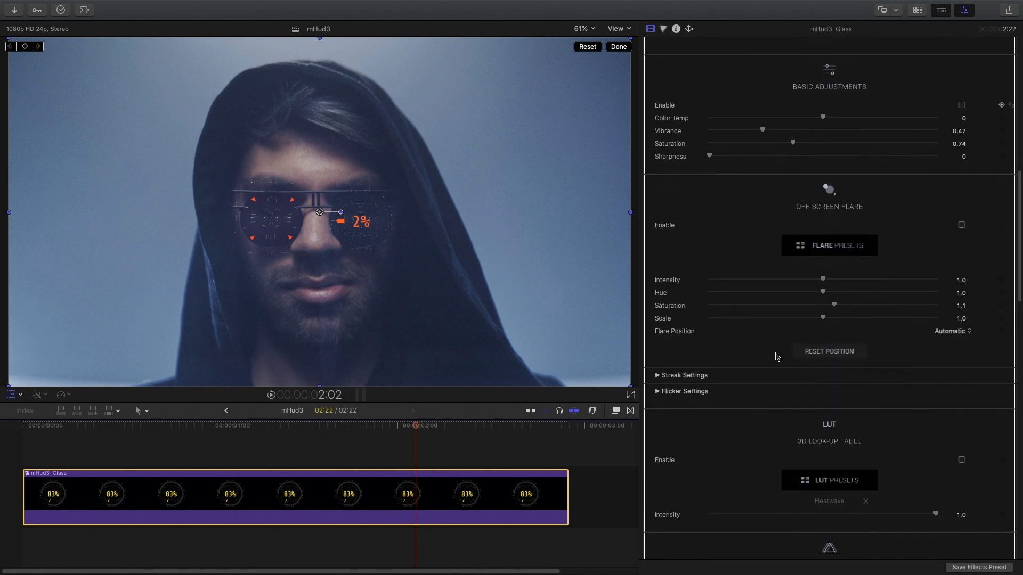
pyautogui.click(824, 293)
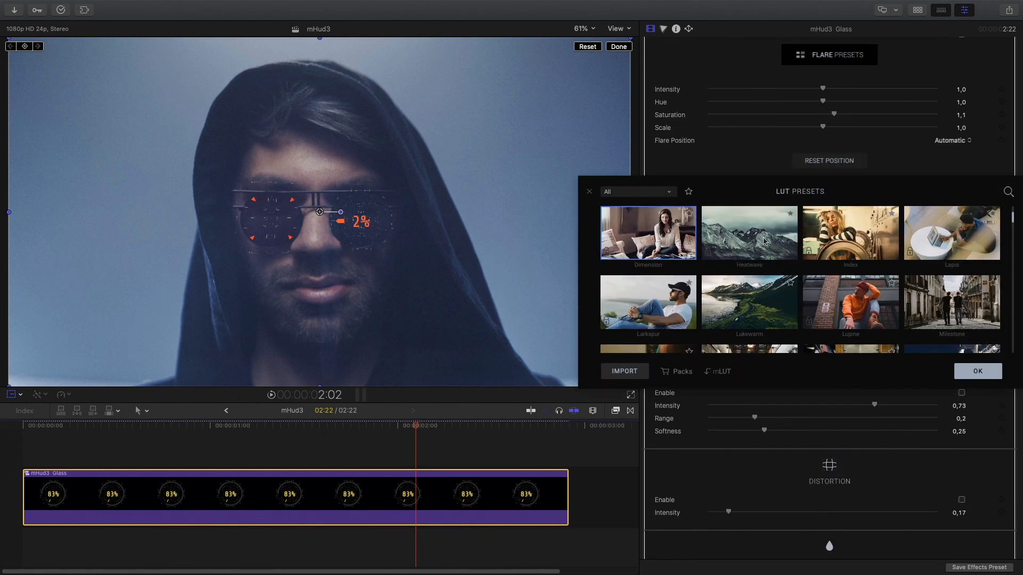
pyautogui.click(855, 310)
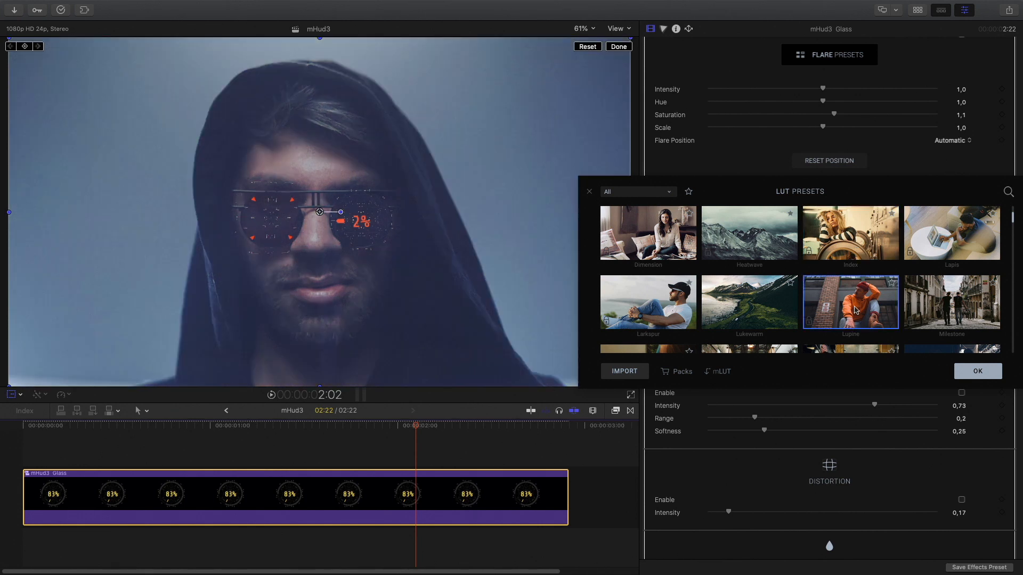
pyautogui.click(743, 242)
pyautogui.click(975, 371)
pyautogui.scroll(8, 962, 290)
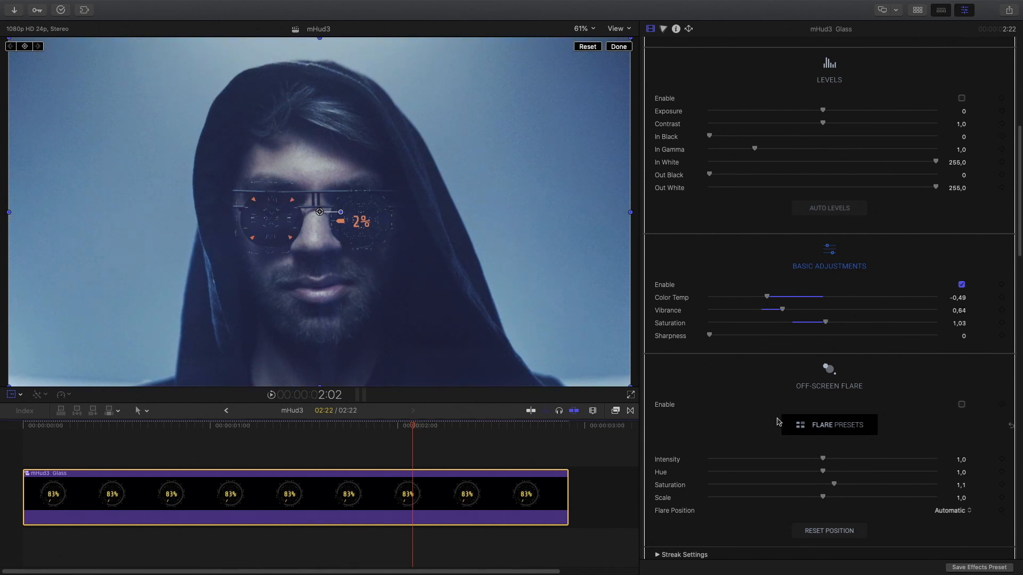
# - Add the Cosmic Radiation off-screen flare and move its source lower along the picture's left edge
pyautogui.scroll(-3, 777, 422)
pyautogui.click(845, 352)
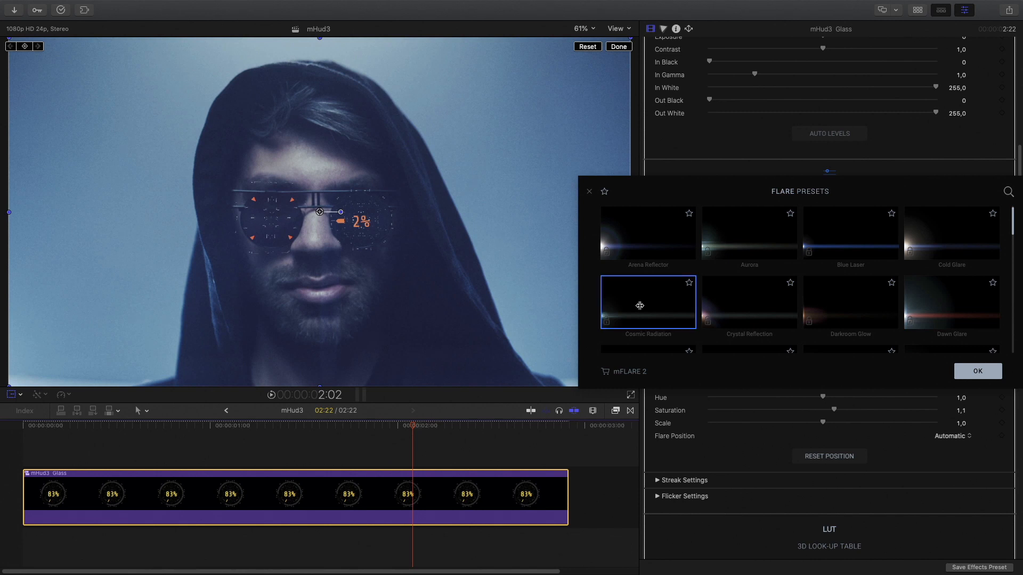
pyautogui.click(639, 305)
pyautogui.click(977, 371)
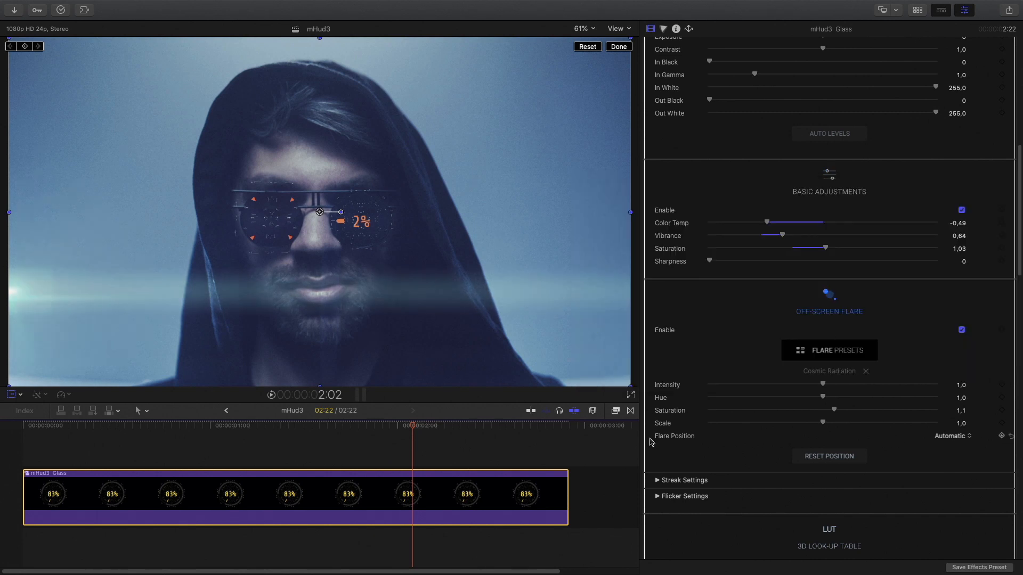
pyautogui.click(12, 395)
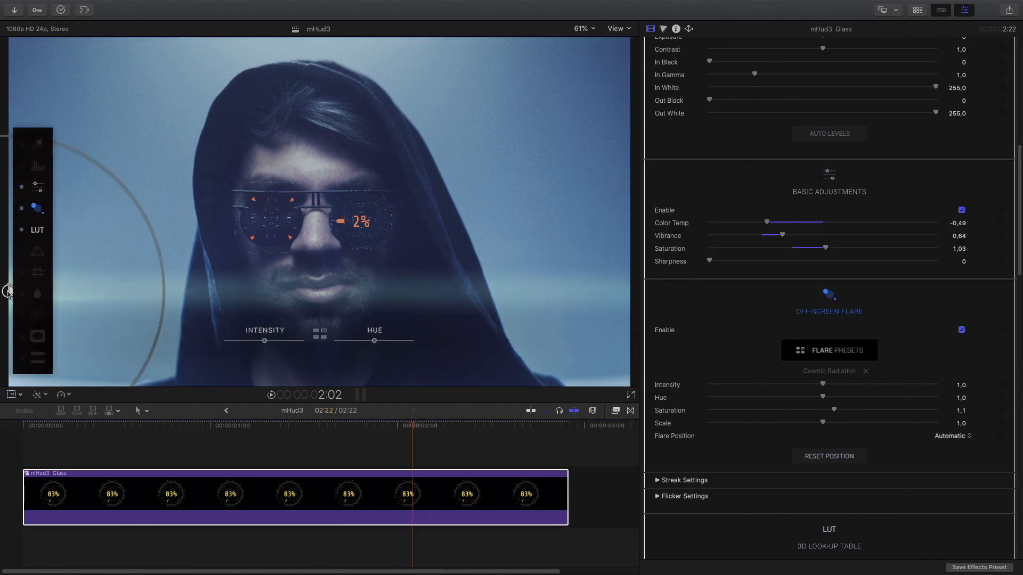
pyautogui.moveTo(7, 292); pyautogui.dragTo(8, 354)
pyautogui.moveTo(412, 425); pyautogui.dragTo(555, 465)
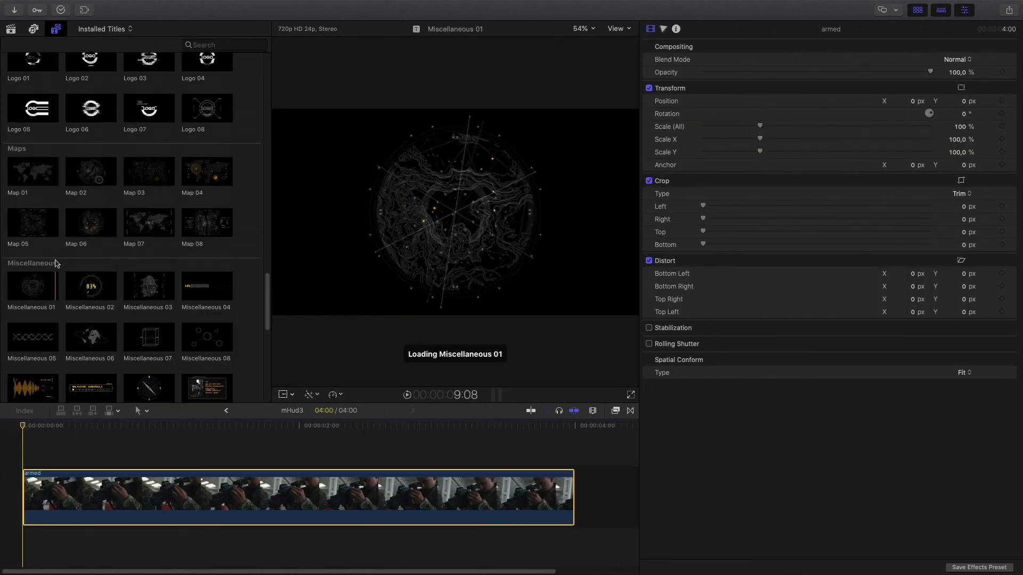
# - Place the Caption 08 title above the start of the armed clip and trim it to the clip's length
pyautogui.scroll(15, 56, 264)
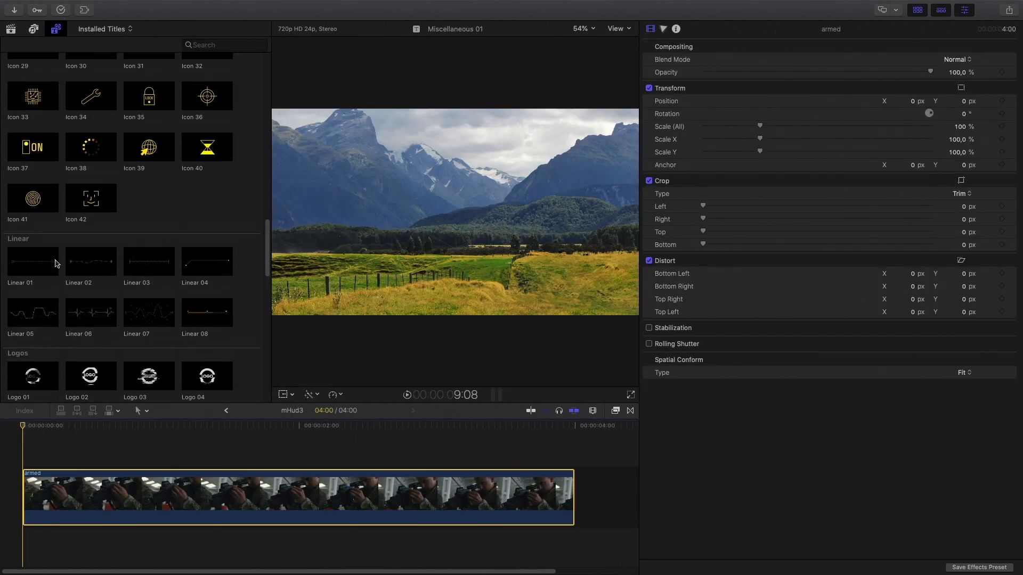
pyautogui.scroll(10, 56, 264)
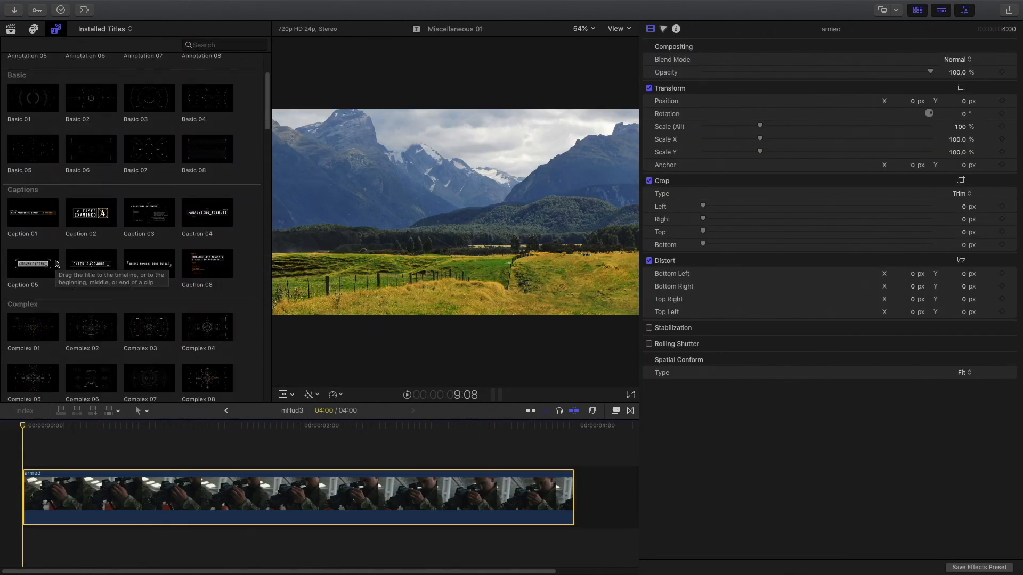
pyautogui.moveTo(213, 307); pyautogui.dragTo(25, 459)
pyautogui.press('super+minus')
pyautogui.moveTo(574, 460); pyautogui.dragTo(242, 460)
pyautogui.click(142, 427)
pyautogui.hotkey('shift', 'z')
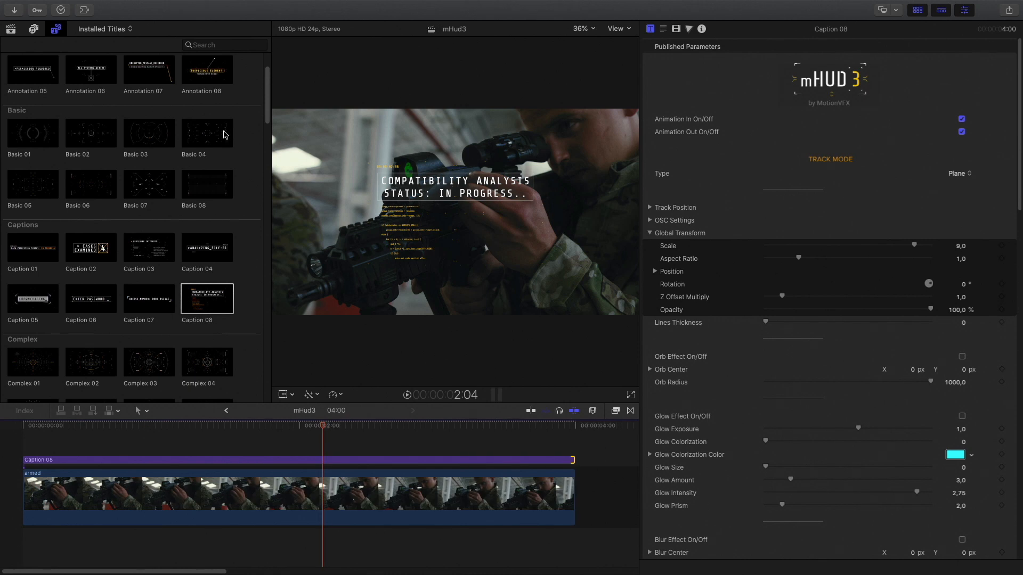
# - Go to 2:05 on the timeline and change Caption 08's track mode type to 2D
pyautogui.press('ctrl+super+1')
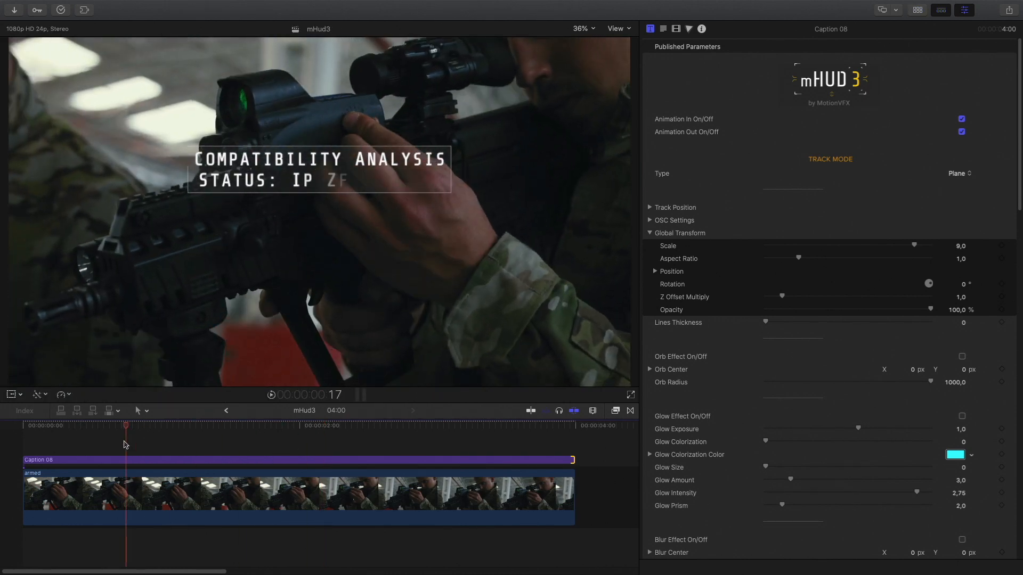
pyautogui.click(391, 455)
pyautogui.moveTo(402, 451); pyautogui.dragTo(331, 445)
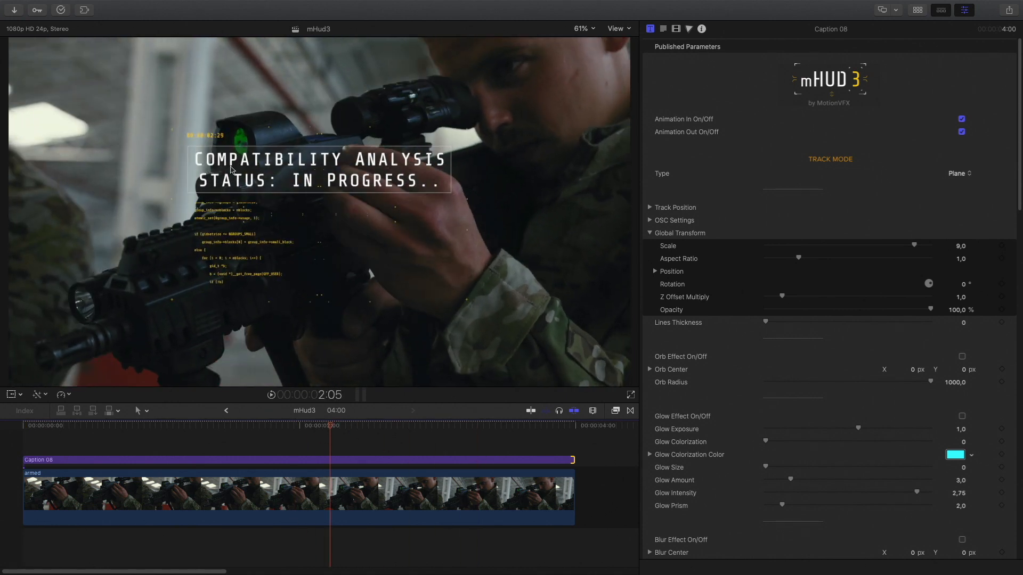
pyautogui.click(309, 461)
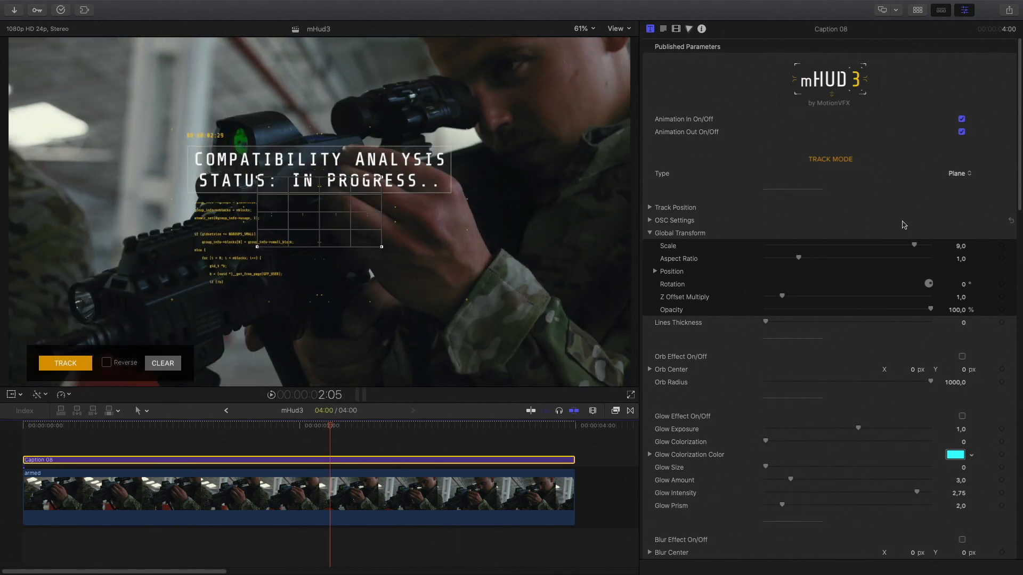
pyautogui.click(959, 174)
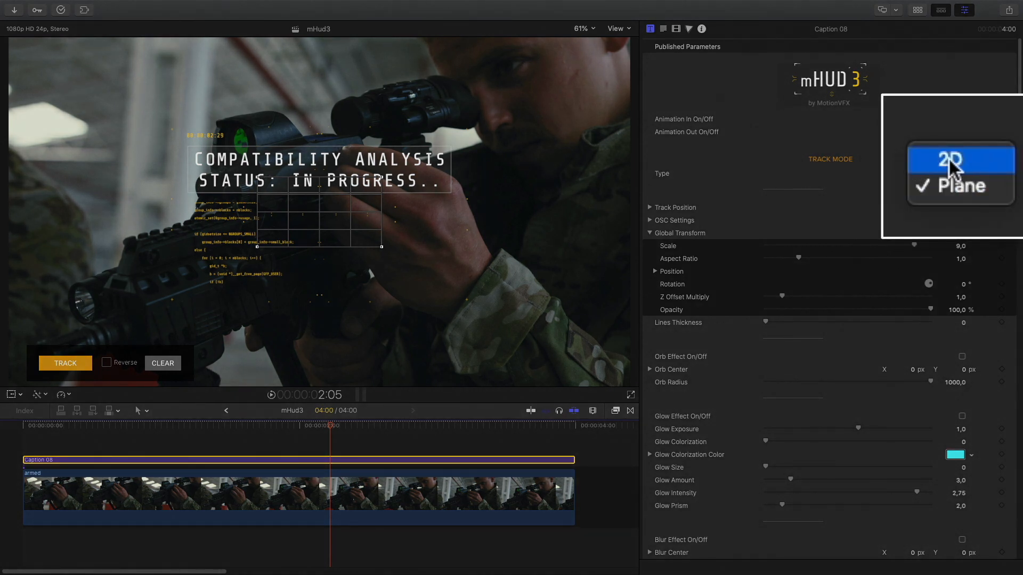
pyautogui.click(953, 164)
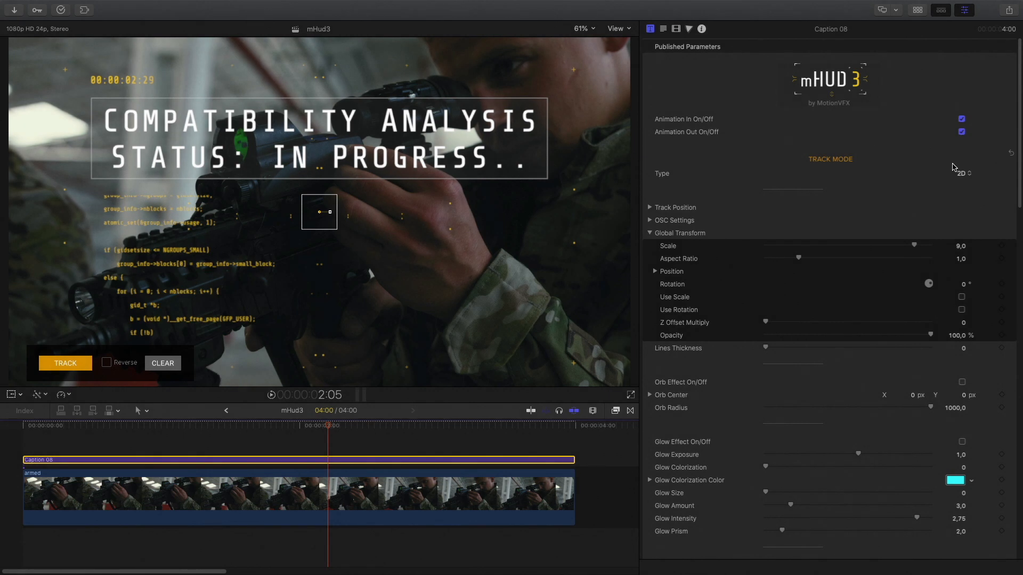
# - Place the 2D tracker on the rifle's scope and track it both in reverse and forward from 2:05
pyautogui.click(316, 207)
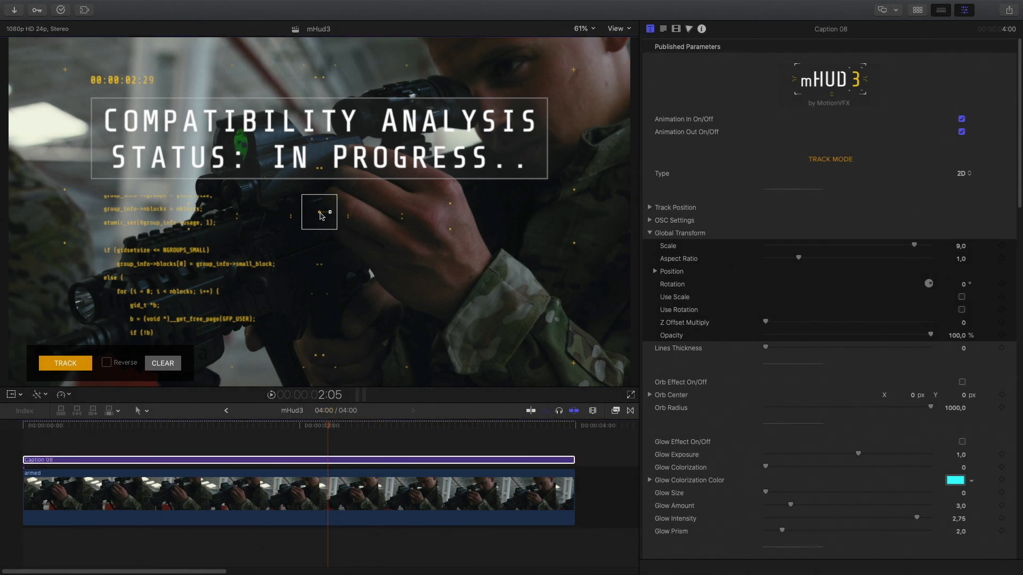
pyautogui.moveTo(320, 215); pyautogui.dragTo(425, 105)
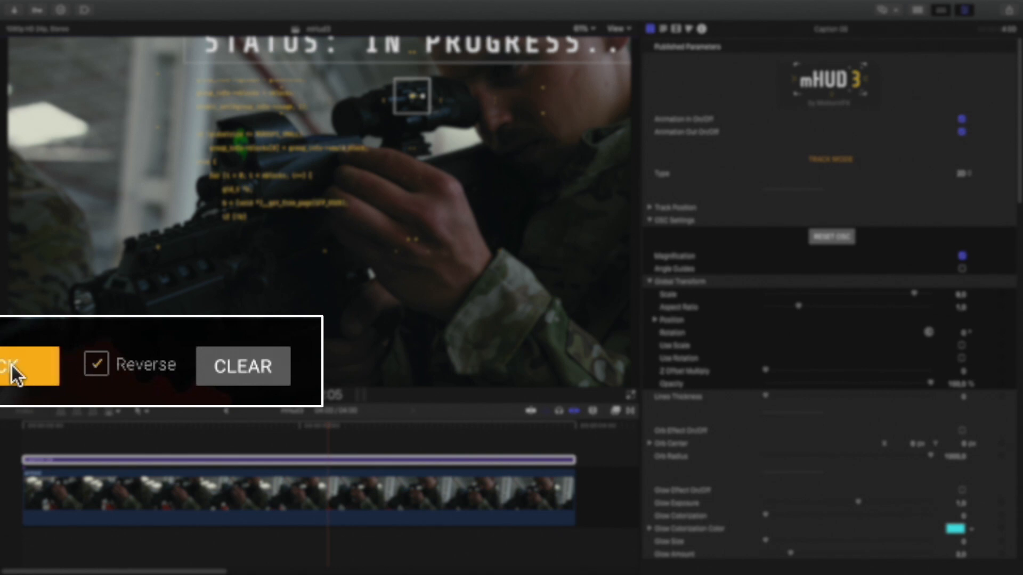
pyautogui.click(75, 366)
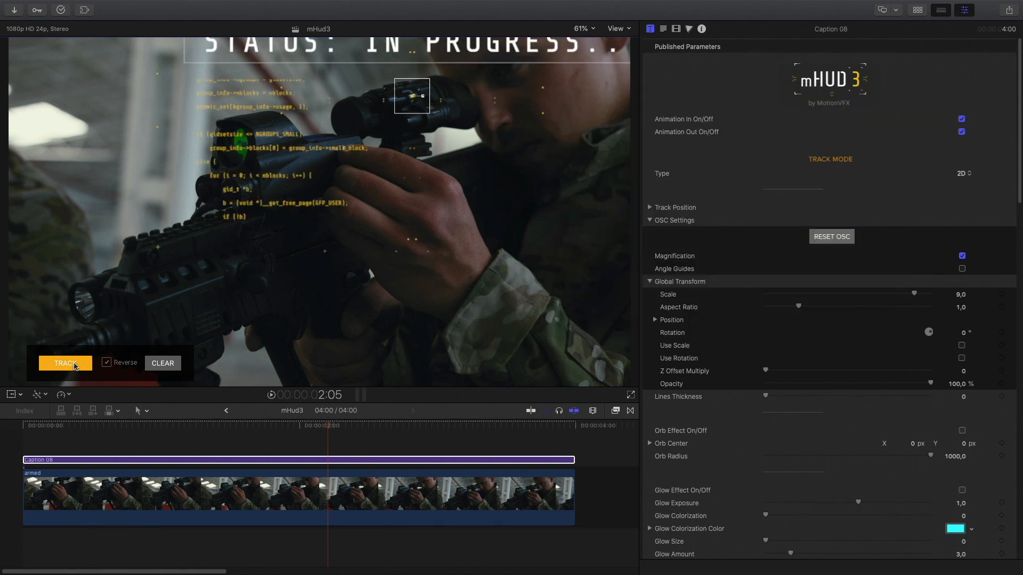
pyautogui.click(96, 365)
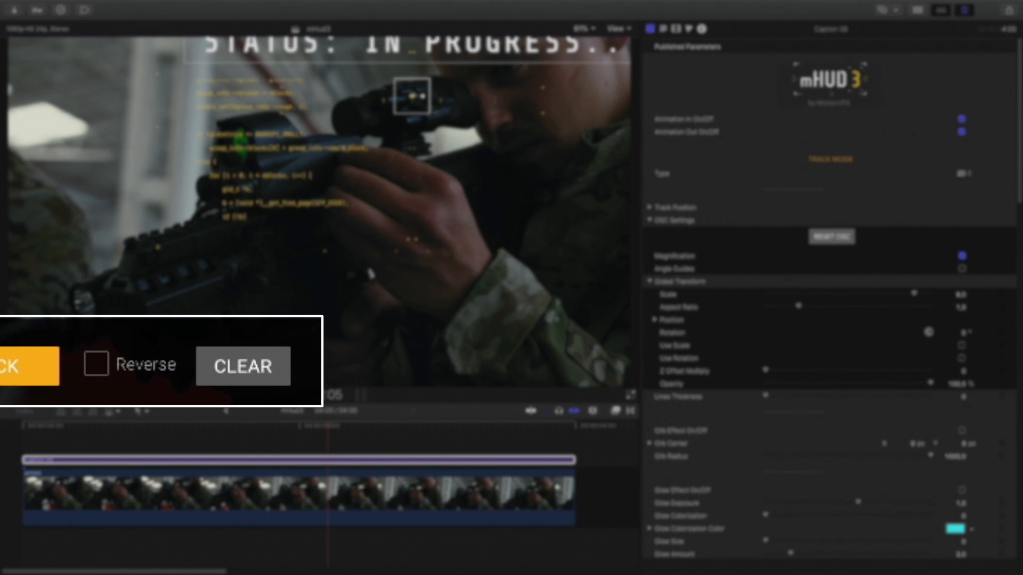
pyautogui.click(29, 366)
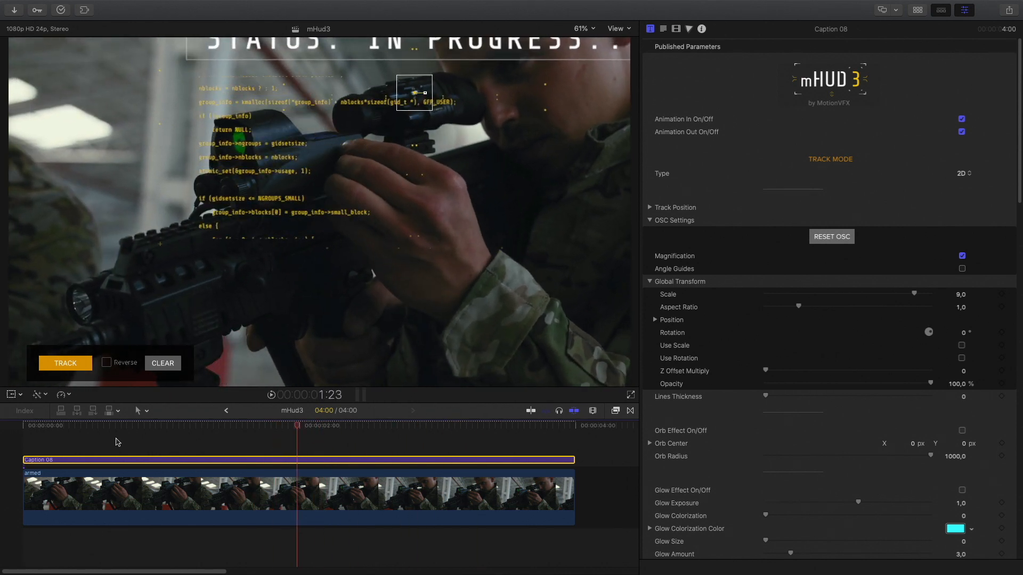
# - Scale Caption 08 to 3.24 and set its Position X to 0.1 and Position Y to -0.38
pyautogui.click(10, 394)
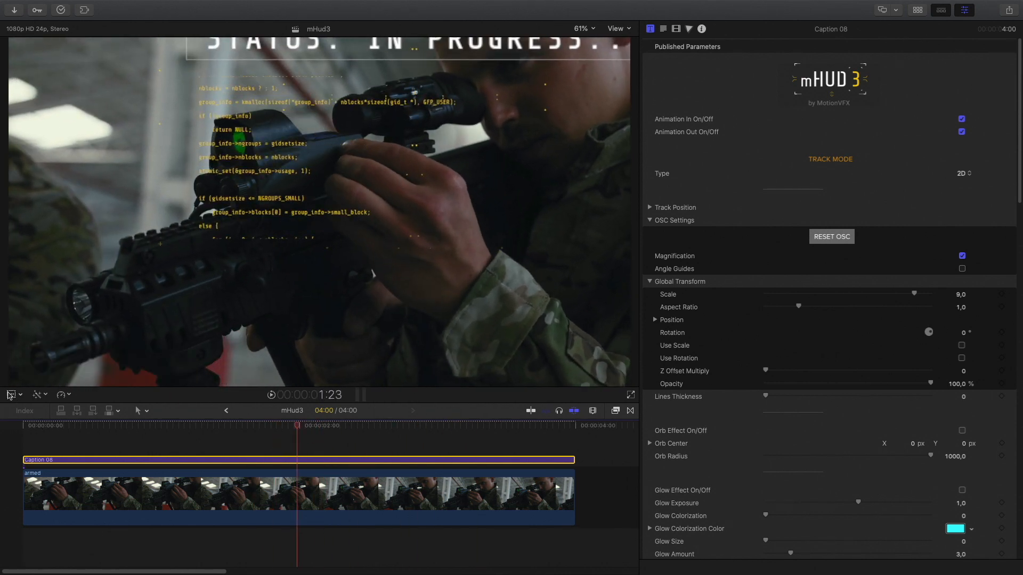
pyautogui.click(292, 462)
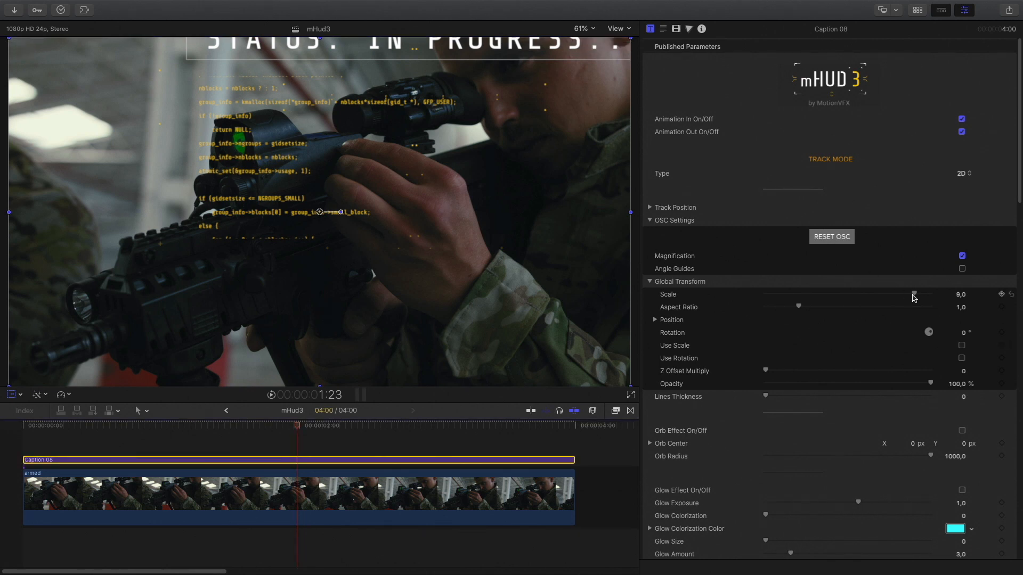
pyautogui.moveTo(914, 297); pyautogui.dragTo(819, 296)
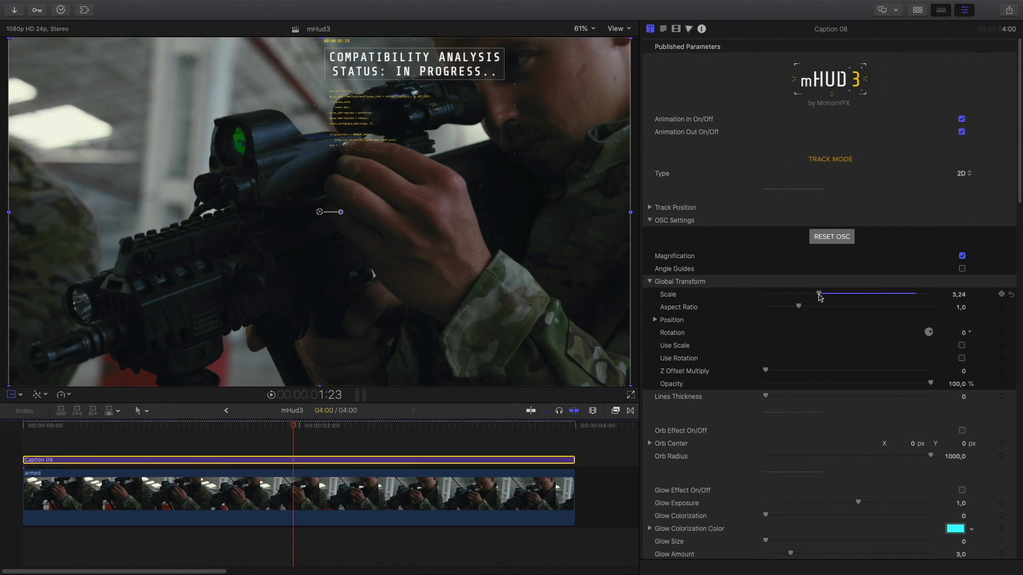
pyautogui.click(655, 320)
pyautogui.moveTo(847, 336); pyautogui.dragTo(817, 347)
pyautogui.moveTo(228, 446); pyautogui.dragTo(281, 445)
# - Try the Right content orientation on Caption 08 and switch it back to Left
pyautogui.scroll(-15, 699, 371)
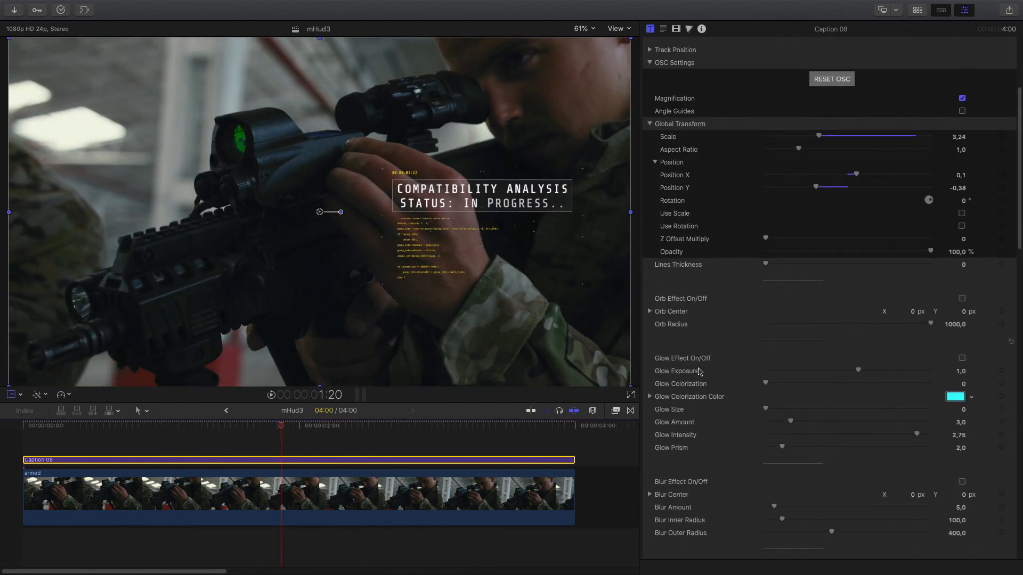
pyautogui.scroll(-9, 699, 371)
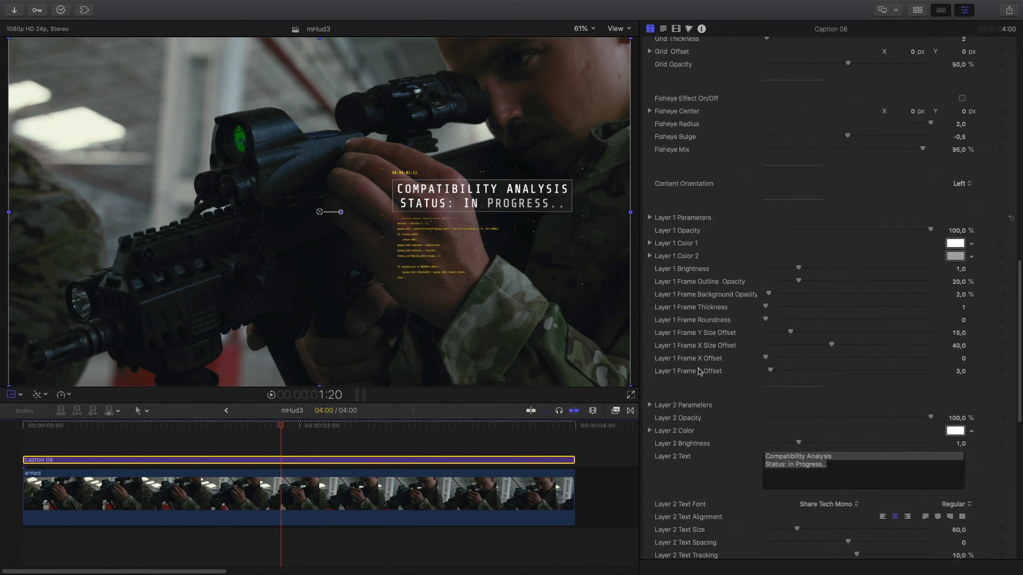
pyautogui.click(961, 133)
pyautogui.click(957, 144)
pyautogui.click(959, 133)
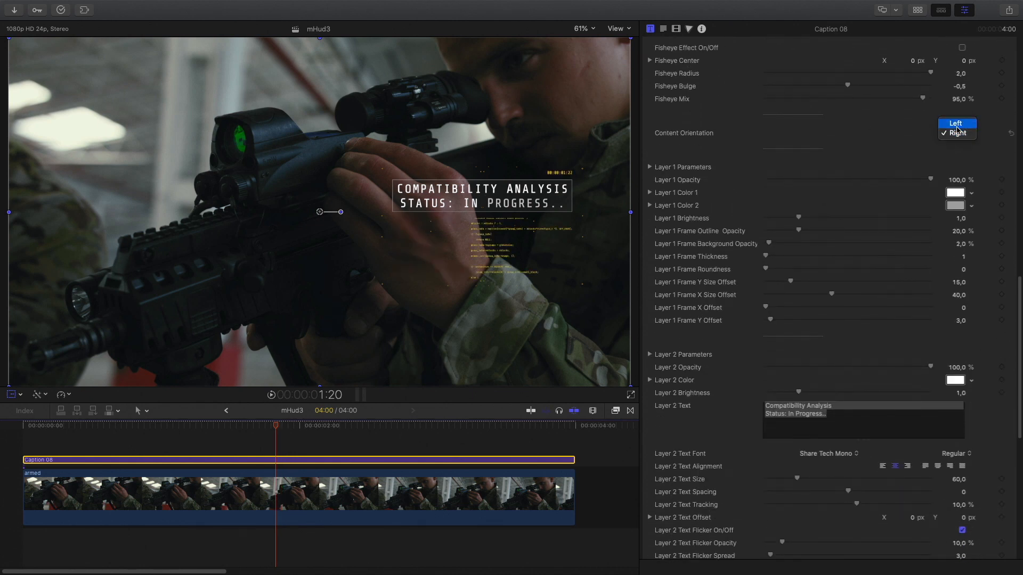
pyautogui.click(957, 123)
# - Replace Caption 08's Layer 2 text with "ALL SYSTEMS STABLE"
pyautogui.click(841, 419)
pyautogui.press('super+a')
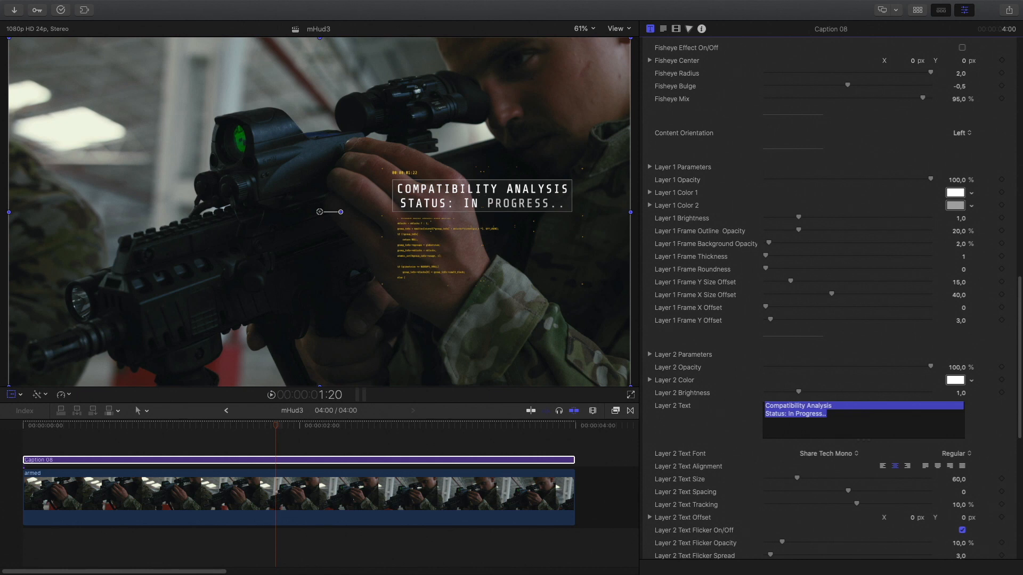
pyautogui.press('BackSpace')
pyautogui.write('ALL SYSTEMS STABLE')
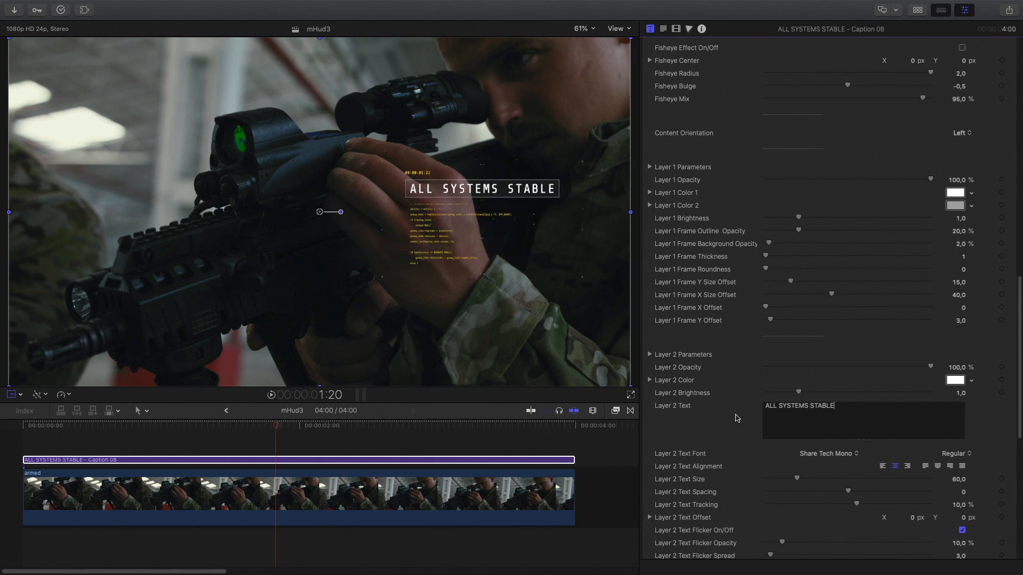
# - Expand Caption 08's Layer 1 Parameters and raise the Layer 1 Brightness to 2.12
pyautogui.scroll(2, 736, 397)
pyautogui.click(651, 220)
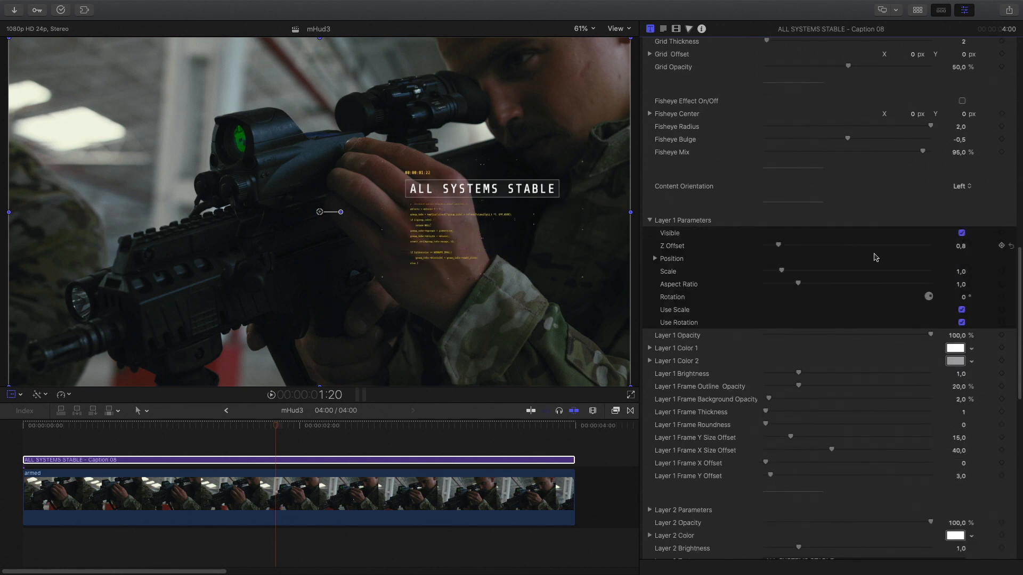
pyautogui.moveTo(799, 374); pyautogui.dragTo(835, 374)
# - Sample the green of the scope's lens as Caption 08's Layer 3 Color and set Layer 3 Brightness to 3.44
pyautogui.scroll(-10, 728, 378)
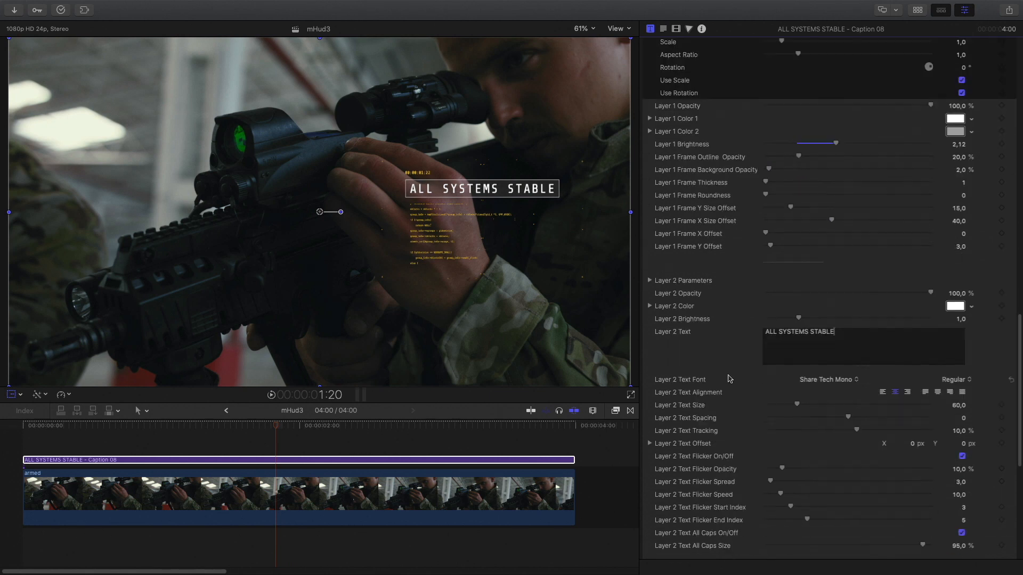
pyautogui.scroll(-8, 730, 379)
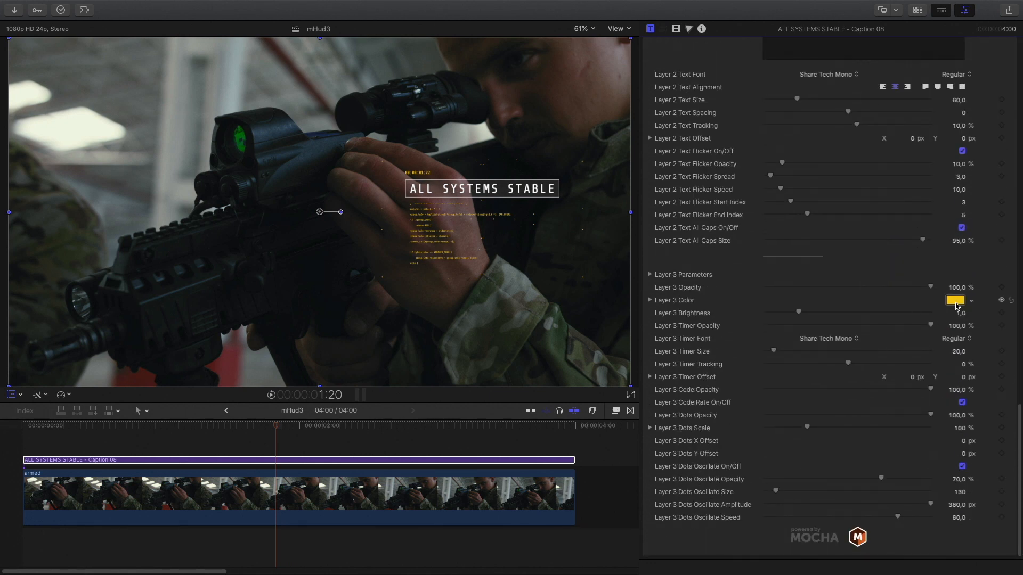
pyautogui.click(955, 301)
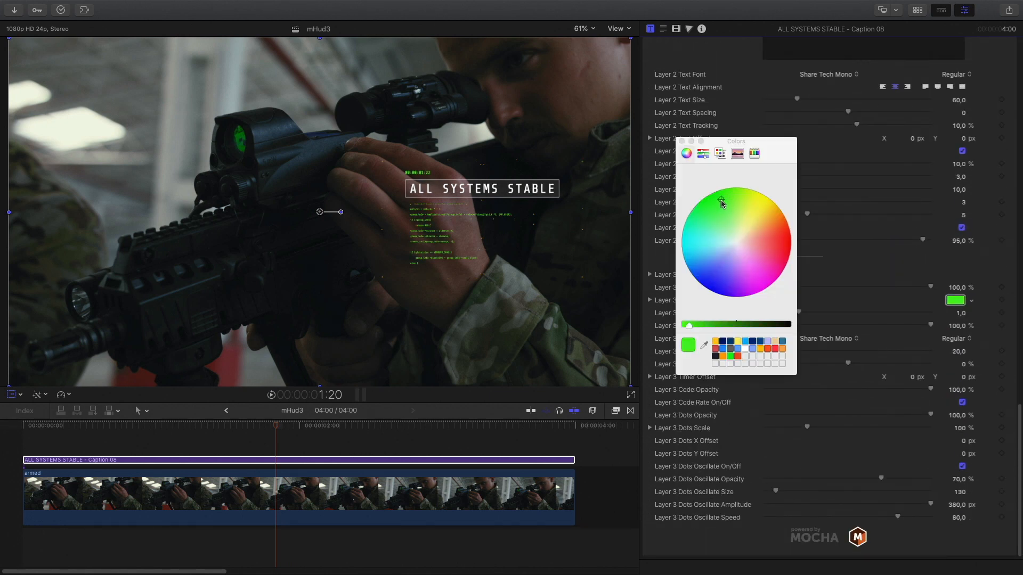
pyautogui.click(704, 346)
pyautogui.click(239, 140)
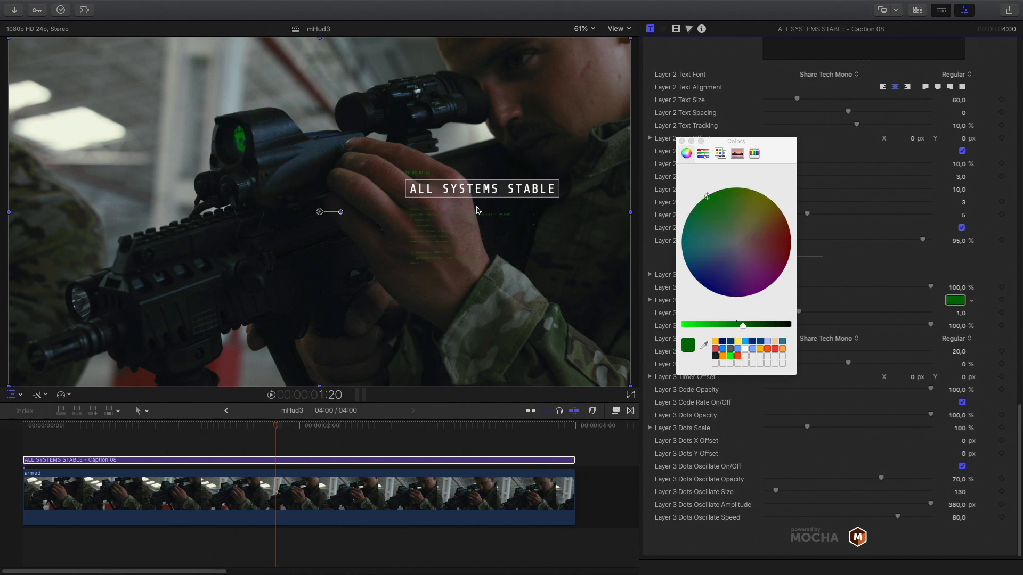
pyautogui.click(682, 141)
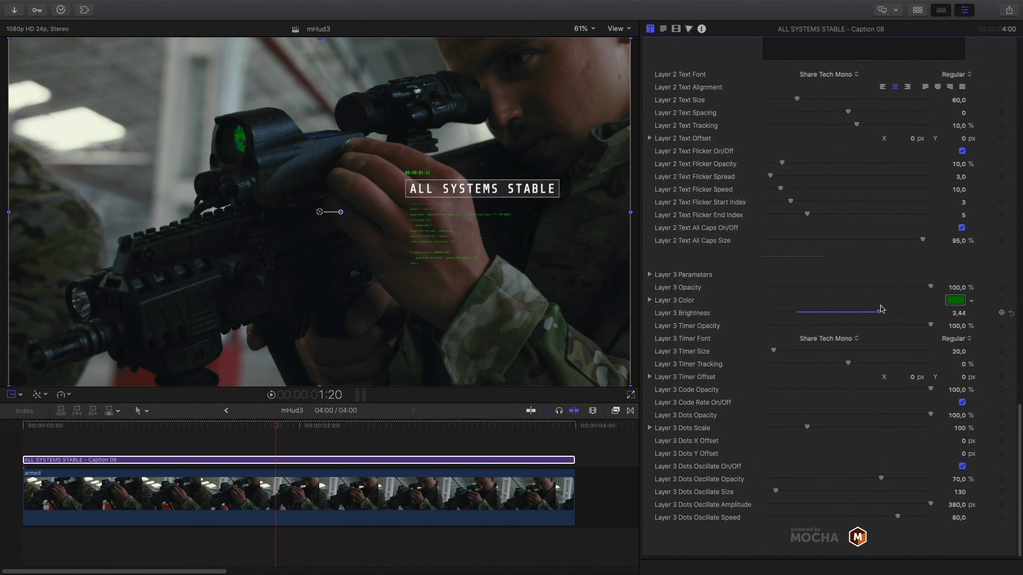
# - Set Caption 08's Layer 3 Dots Scale to 93.79% and Layer 3 Dots Oscillate Size to 187
pyautogui.click(349, 459)
pyautogui.scroll(-1, 733, 449)
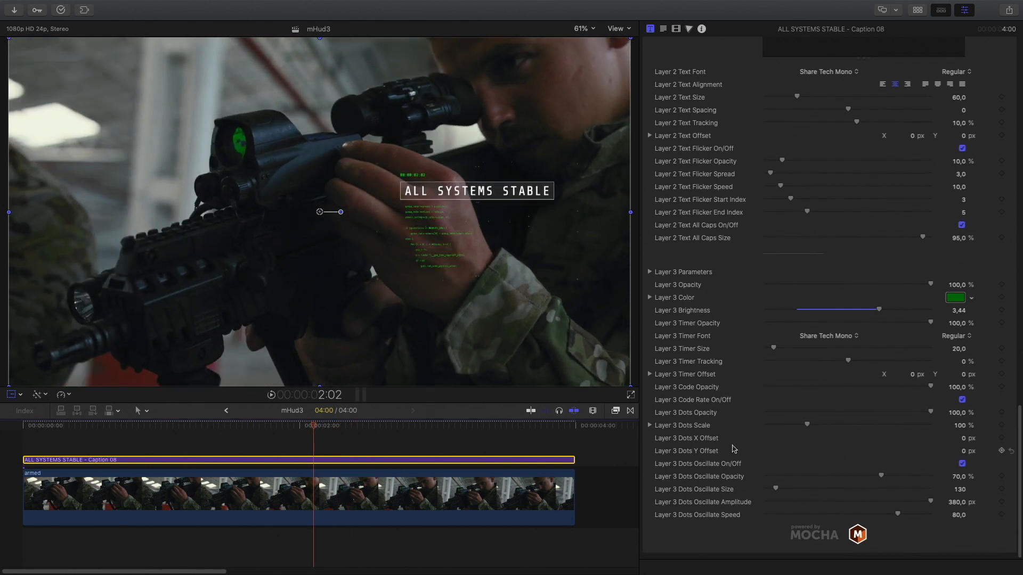
pyautogui.moveTo(797, 429); pyautogui.dragTo(818, 430)
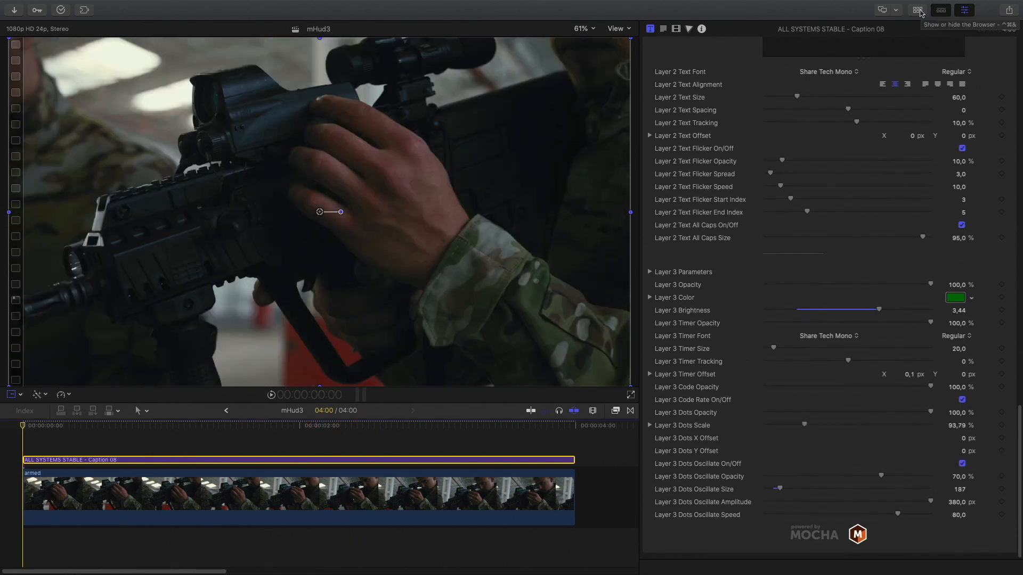
# - Place the Linear 01 title above Caption 08 at the start of the timeline and trim it to the armed clip's length
pyautogui.click(917, 9)
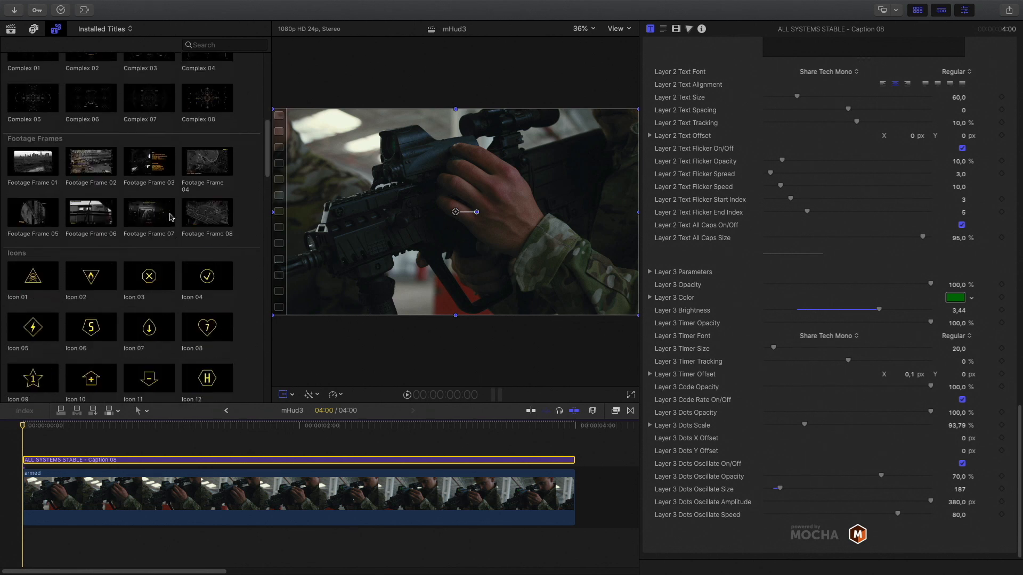
pyautogui.scroll(-15, 170, 217)
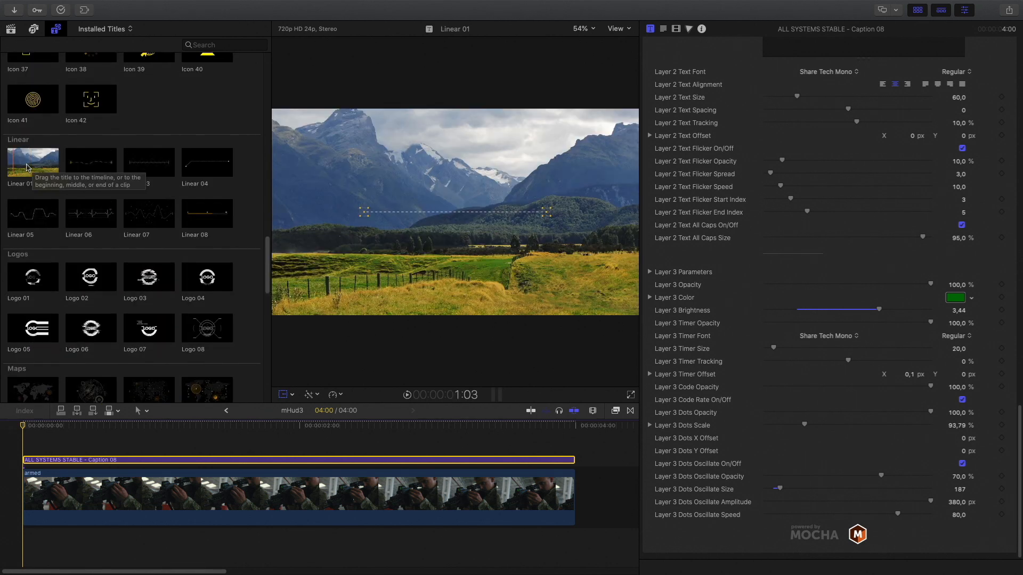
pyautogui.moveTo(26, 167); pyautogui.dragTo(33, 447)
pyautogui.press('ctrl+super+1')
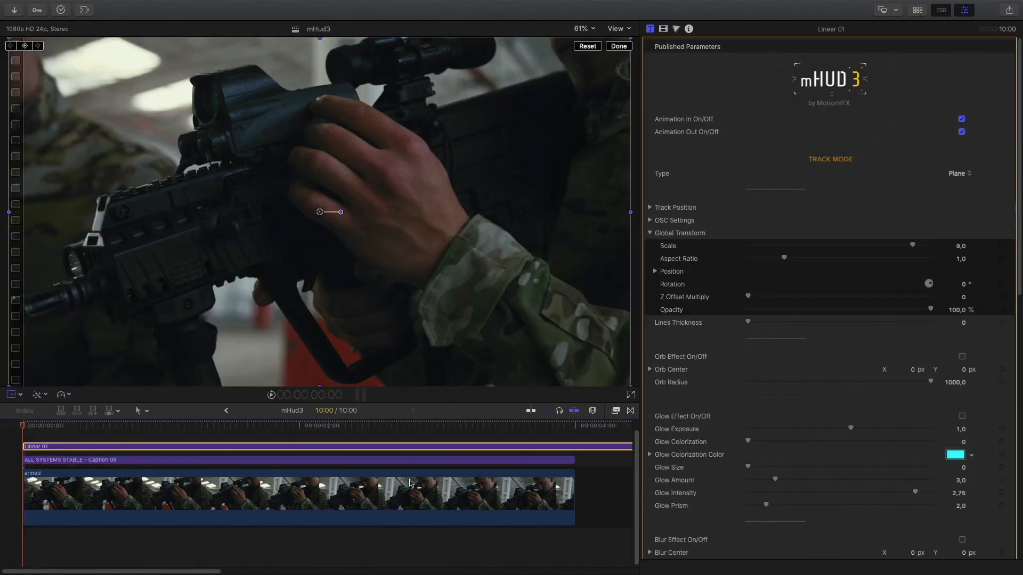
pyautogui.hotkey('shift', 'z')
pyautogui.moveTo(568, 447); pyautogui.dragTo(238, 451)
pyautogui.hotkey('shift', 'z')
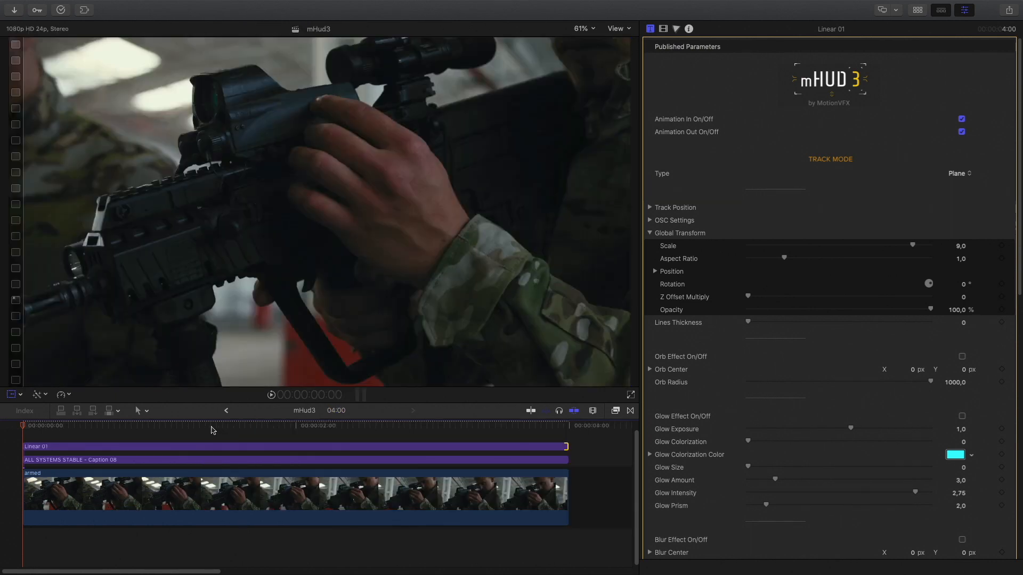
# - Disable the Caption 08 title, go to 1:17, turn off the Transform controls and select the Linear 01 title
pyautogui.click(258, 460)
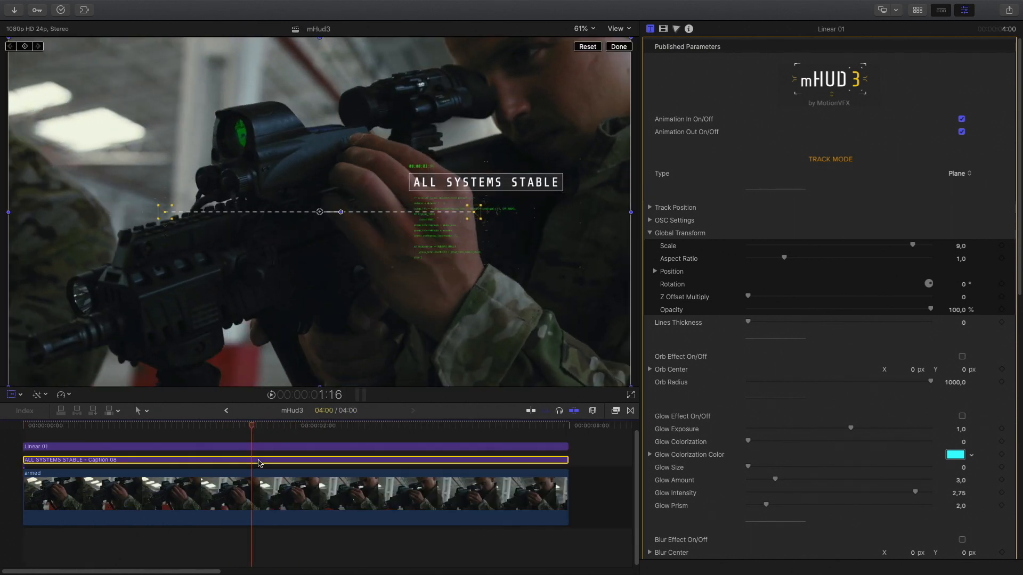
pyautogui.press('v')
pyautogui.moveTo(252, 428)
pyautogui.mouseDown()
pyautogui.moveTo(186, 435)
pyautogui.moveTo(367, 449)
pyautogui.moveTo(292, 426)
pyautogui.moveTo(96, 426)
pyautogui.moveTo(258, 419)
pyautogui.mouseUp()
pyautogui.click(7, 395)
pyautogui.click(367, 447)
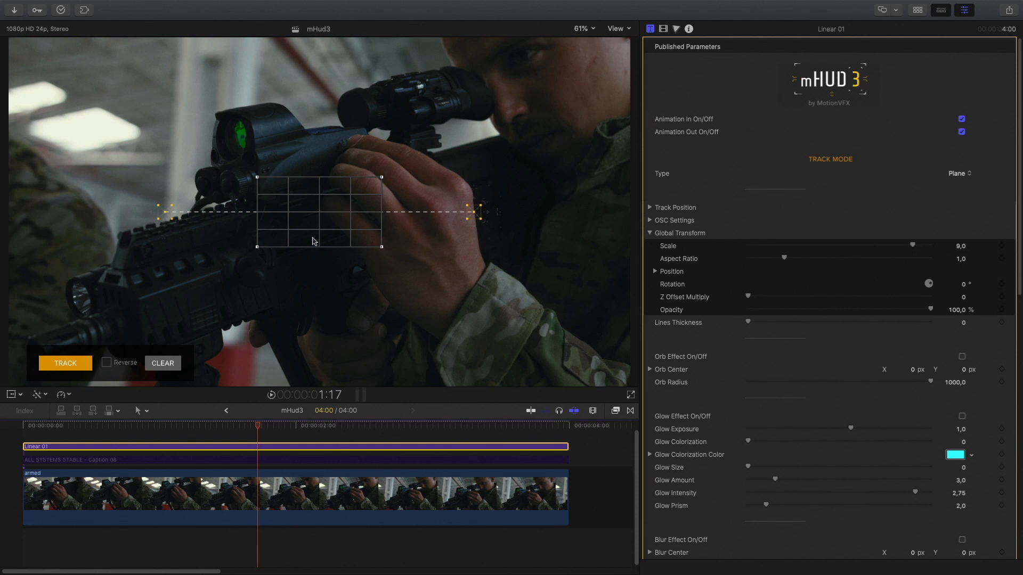
# - Move Linear 01's plane tracker onto the side of the rifle's handguard and fit its four corners to that surface in perspective
pyautogui.moveTo(320, 216); pyautogui.dragTo(214, 277)
pyautogui.moveTo(148, 241); pyautogui.dragTo(134, 244)
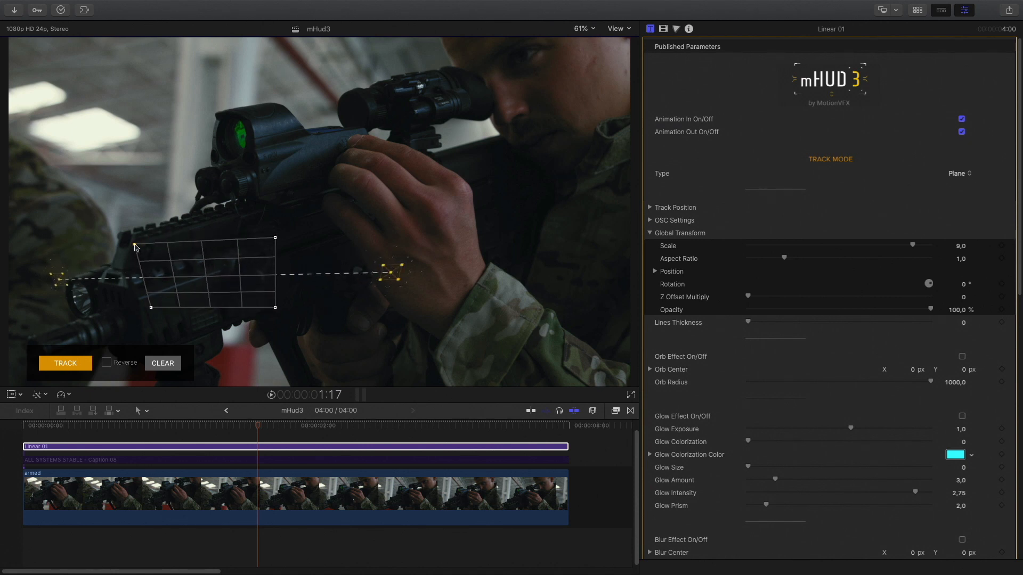
pyautogui.moveTo(275, 238); pyautogui.dragTo(264, 206)
pyautogui.moveTo(151, 307); pyautogui.dragTo(587, 355)
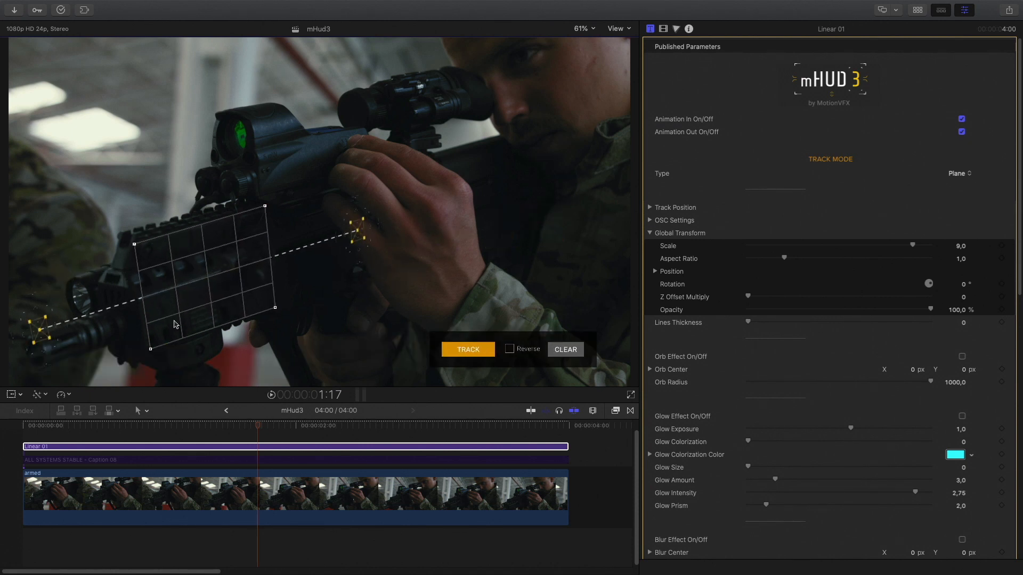
pyautogui.moveTo(151, 349); pyautogui.dragTo(152, 353)
pyautogui.moveTo(265, 206); pyautogui.dragTo(267, 206)
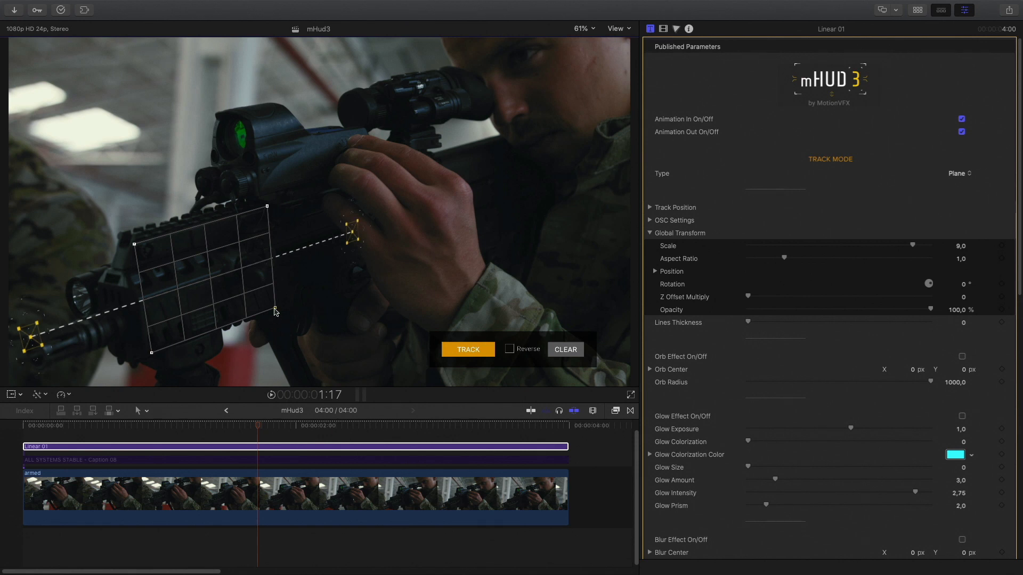
pyautogui.moveTo(276, 312); pyautogui.dragTo(276, 310)
pyautogui.moveTo(135, 245); pyautogui.dragTo(134, 243)
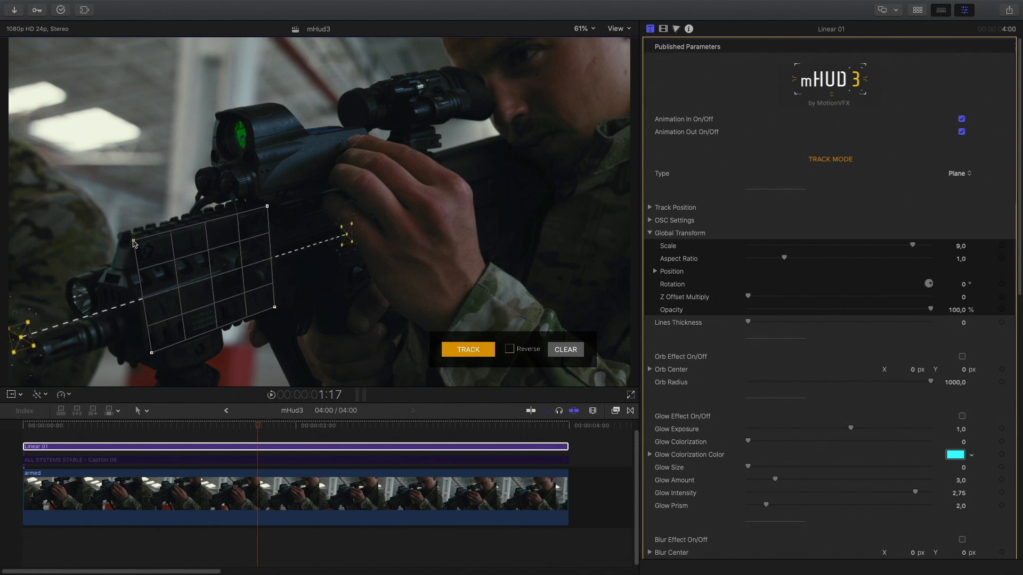
pyautogui.moveTo(266, 206); pyautogui.dragTo(265, 202)
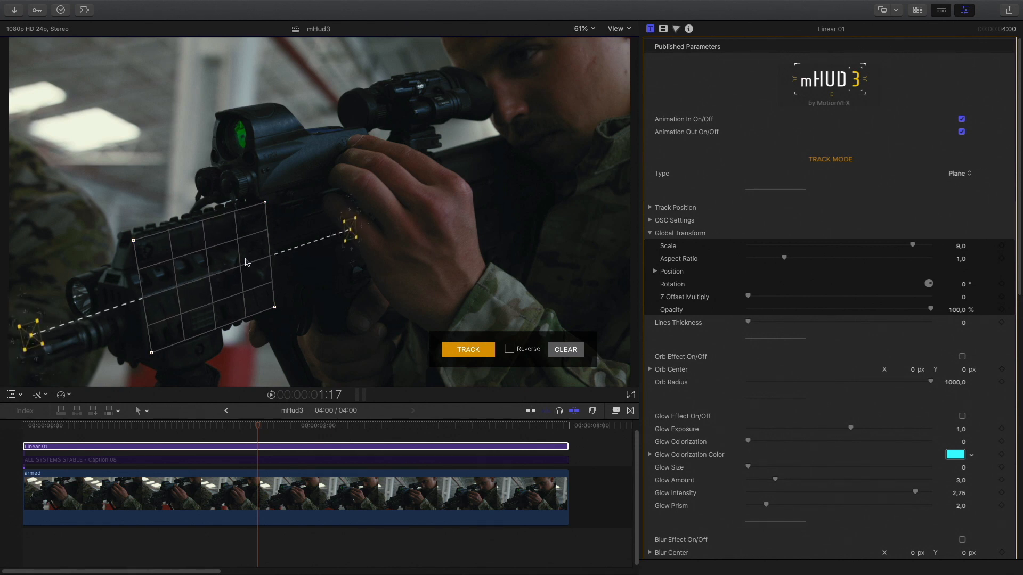
# - Track Linear 01's plane both in reverse and forward from 1:17, and switch the viewer back to the Transform controls
pyautogui.click(510, 351)
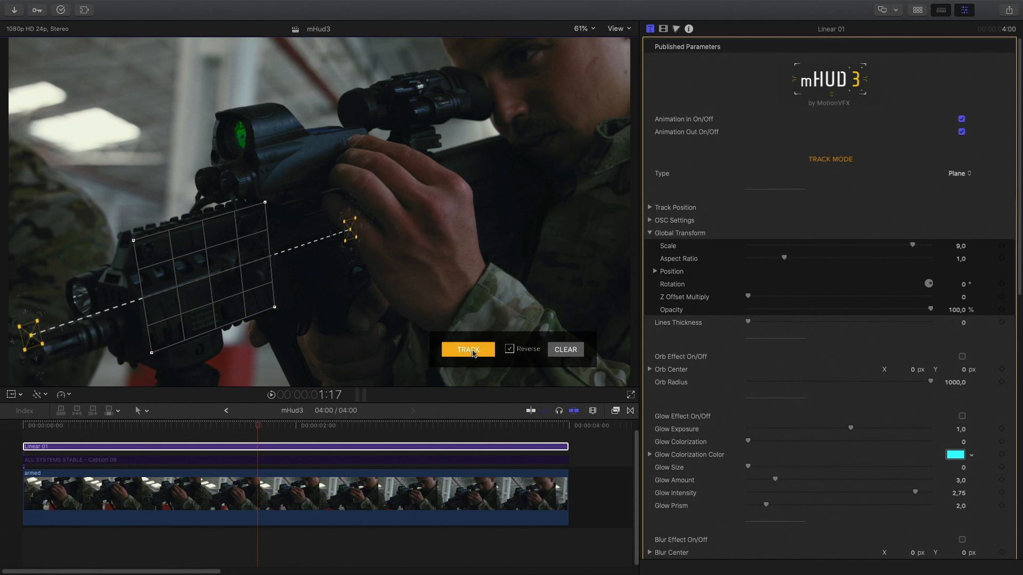
pyautogui.click(473, 351)
pyautogui.click(471, 351)
pyautogui.moveTo(257, 426)
pyautogui.mouseDown()
pyautogui.moveTo(27, 430)
pyautogui.moveTo(516, 431)
pyautogui.moveTo(135, 442)
pyautogui.moveTo(265, 442)
pyautogui.mouseUp()
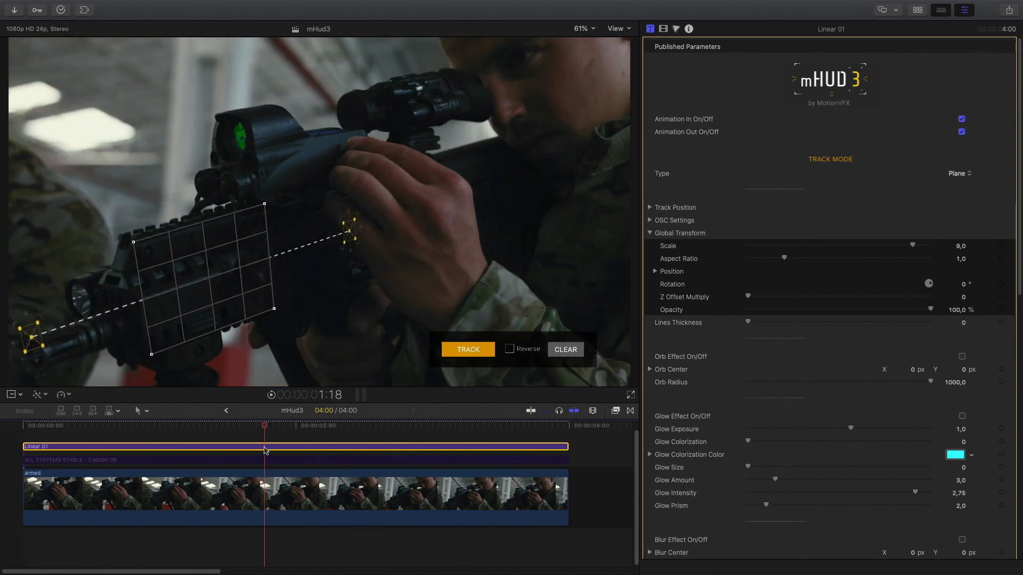
pyautogui.click(9, 395)
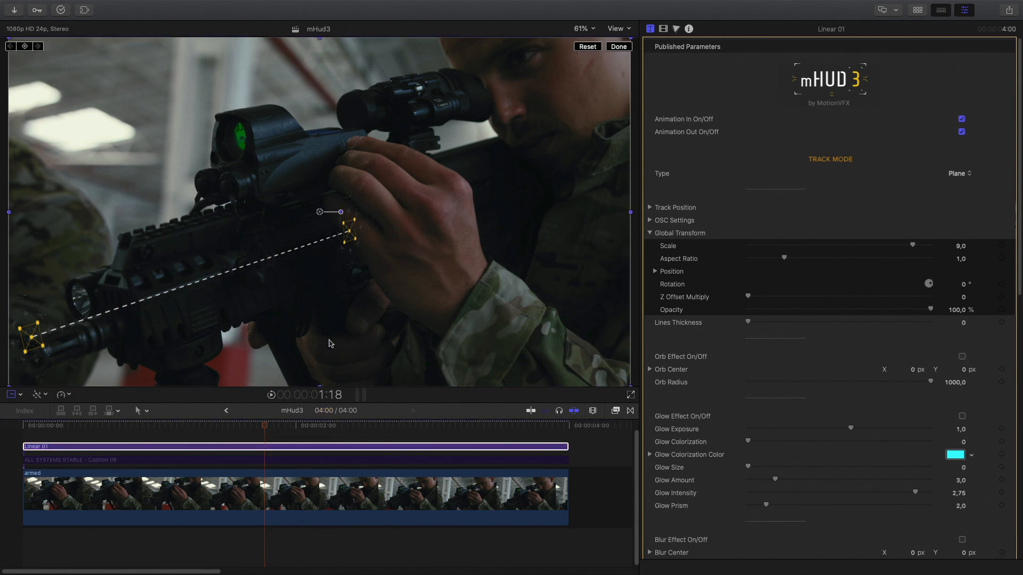
# - Set Linear 01's Position X to -0.36 and Position Y to -0.72
pyautogui.click(656, 271)
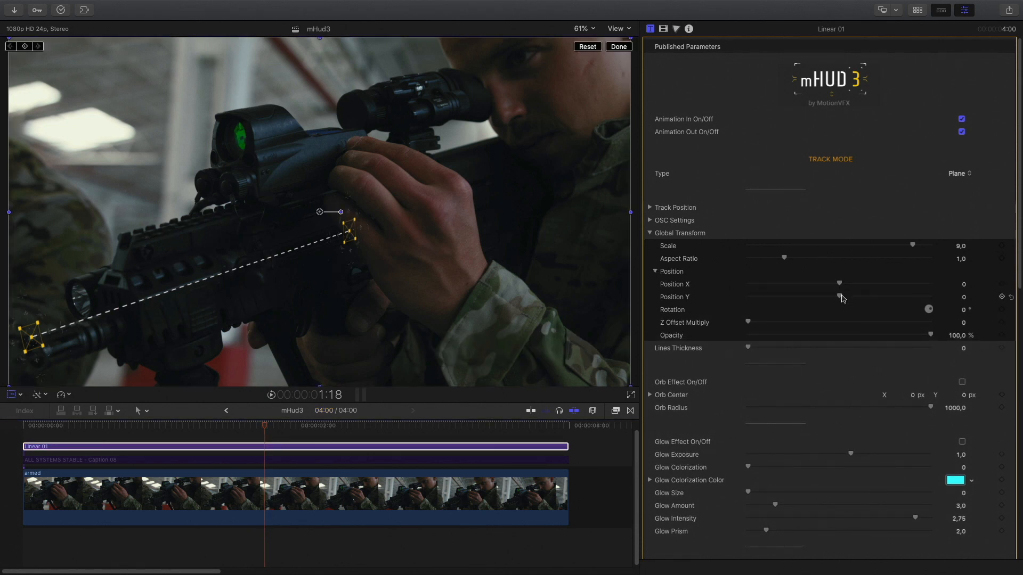
pyautogui.moveTo(842, 299); pyautogui.dragTo(803, 290)
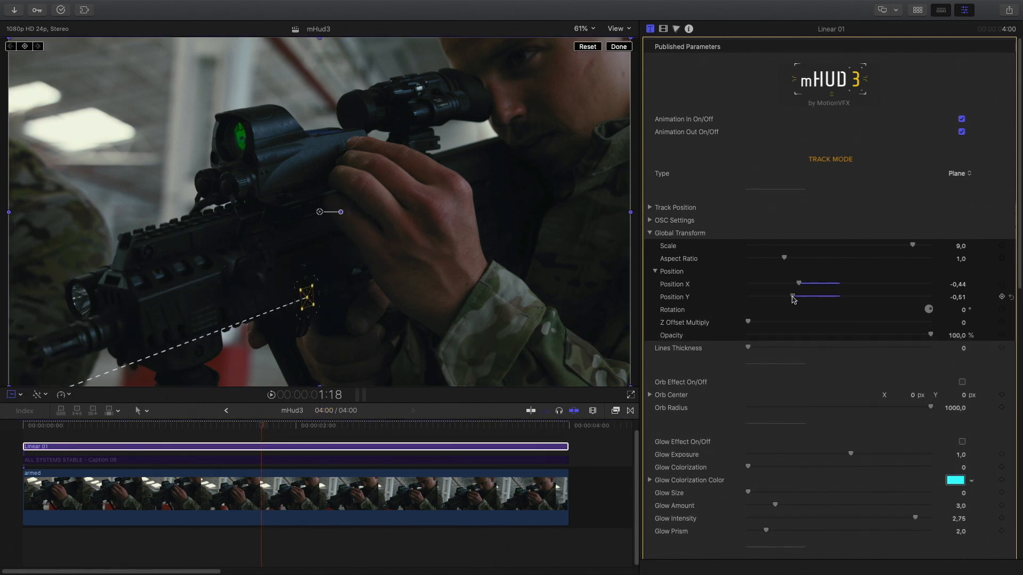
pyautogui.click(33, 427)
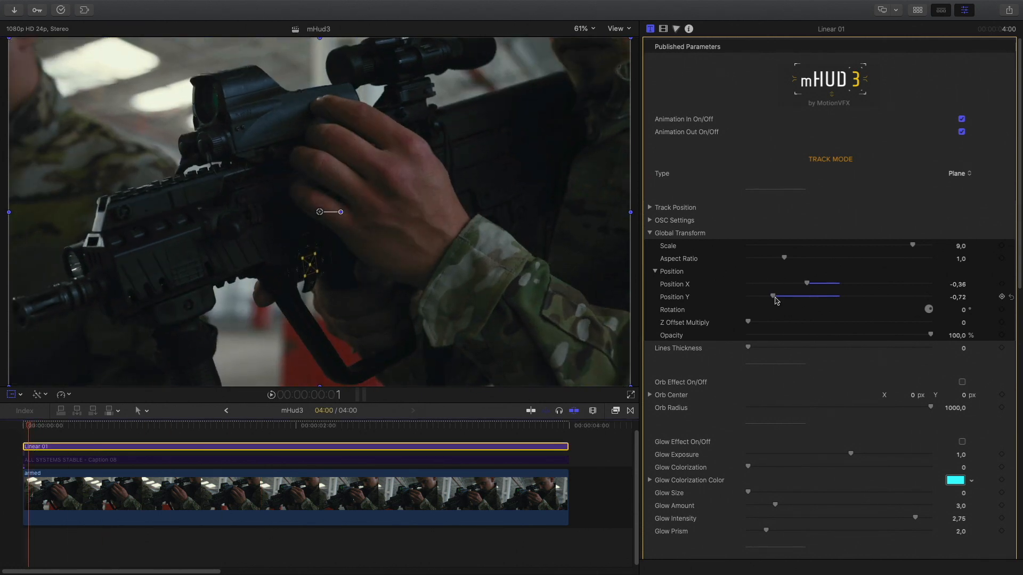
# - Go to frame 22 on the timeline, enable Linear 01's Glow Effect and set the Glow Amount to 0.6
pyautogui.moveTo(29, 426); pyautogui.dragTo(151, 429)
pyautogui.scroll(-5, 731, 408)
pyautogui.scroll(-15, 731, 407)
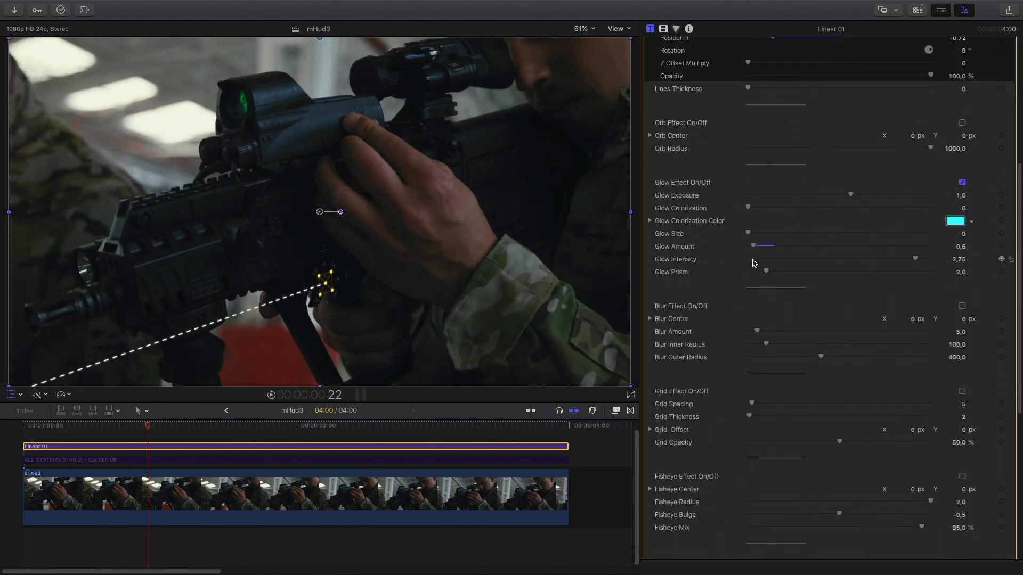
# - Make Linear 01's Layer 1 Color and Layer 2 Color 1 bright green, with brightness 0.69 and 0.32, and Layer 2 Ends Scale 46.25%
pyautogui.click(953, 451)
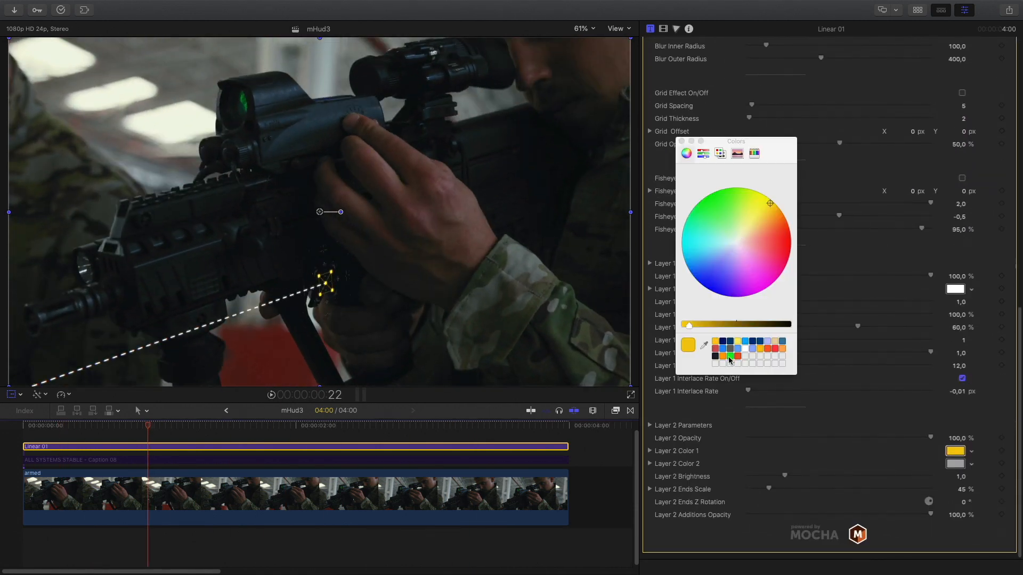
pyautogui.click(682, 142)
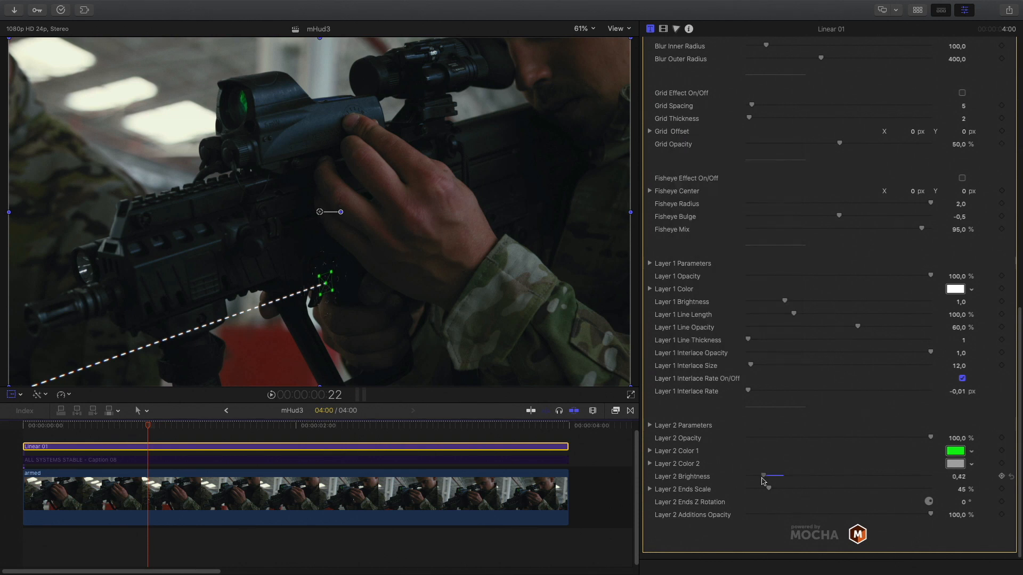
pyautogui.press('space')
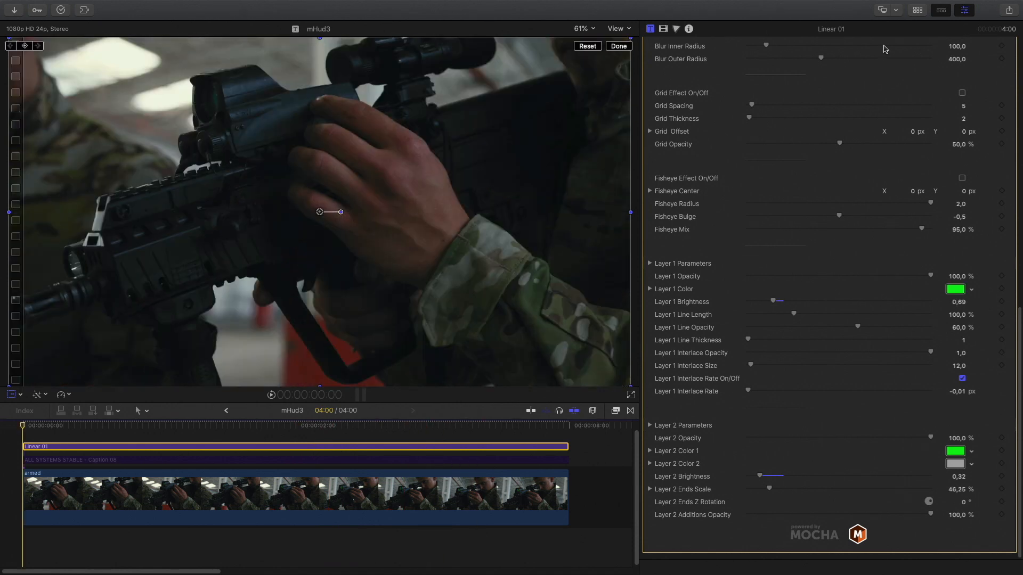
# - Add the Target 05 title above Linear 01 at the sequence start, trim it to the armed clip's 4:00 end and hide the browser
pyautogui.click(917, 10)
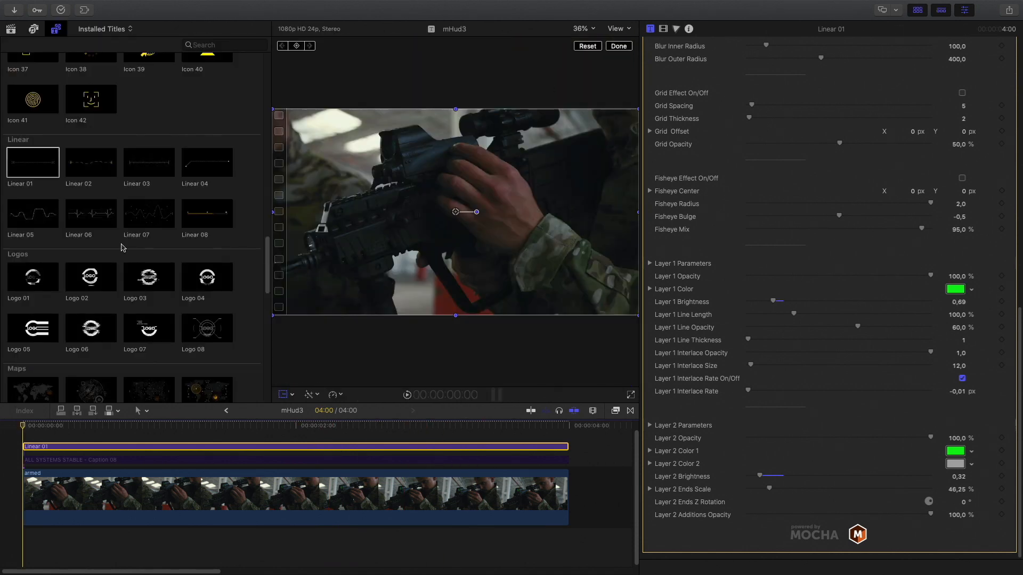
pyautogui.scroll(-12, 122, 247)
pyautogui.moveTo(32, 375); pyautogui.dragTo(27, 434)
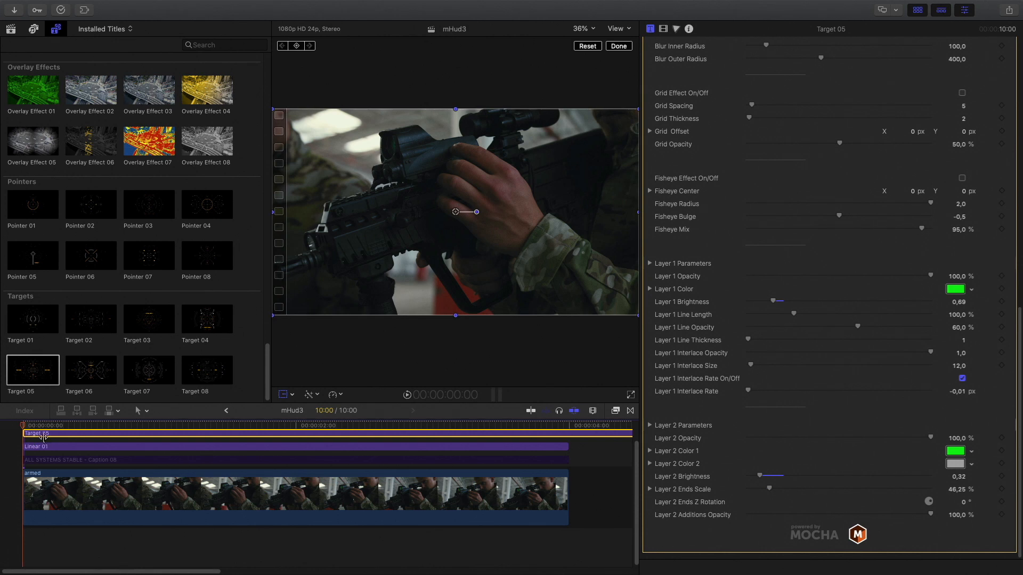
pyautogui.hotkey('shift', 'z')
pyautogui.moveTo(565, 433); pyautogui.dragTo(239, 434)
pyautogui.hotkey('shift', 'z')
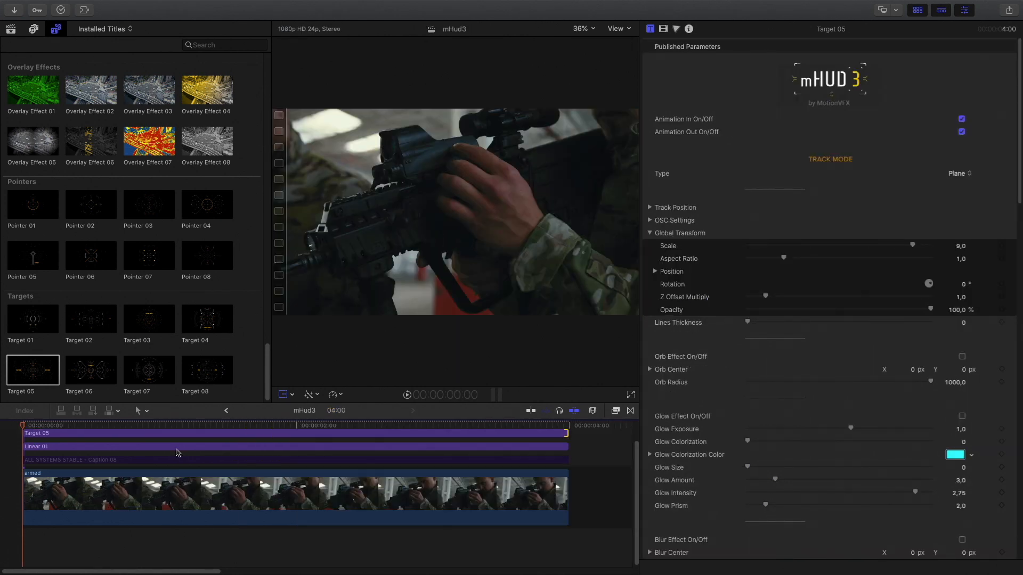
pyautogui.click(919, 11)
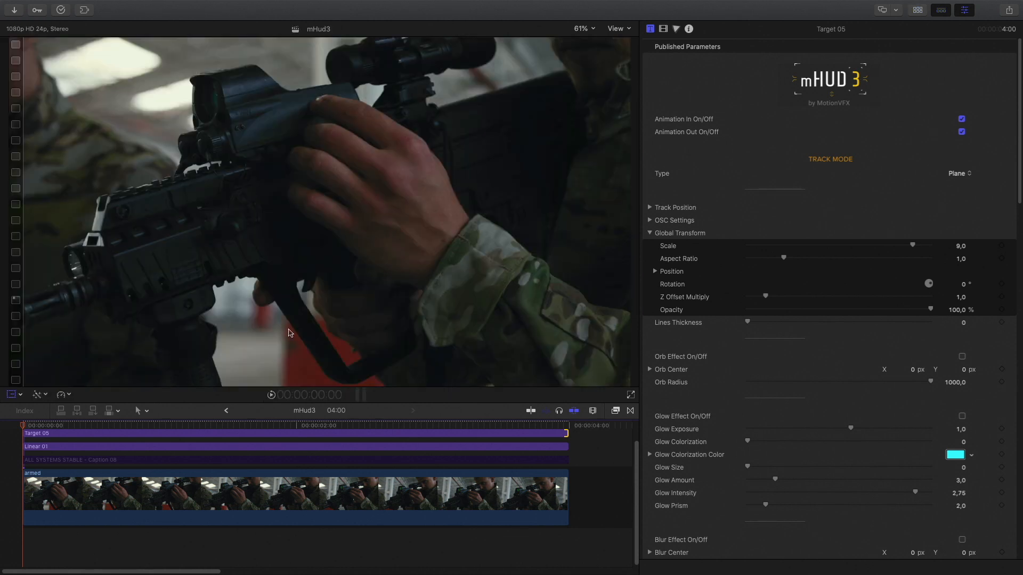
# - At 2:01, place the four corners of Target 05's tracking plane on the side of the rifle's front section
pyautogui.click(48, 433)
pyautogui.click(302, 433)
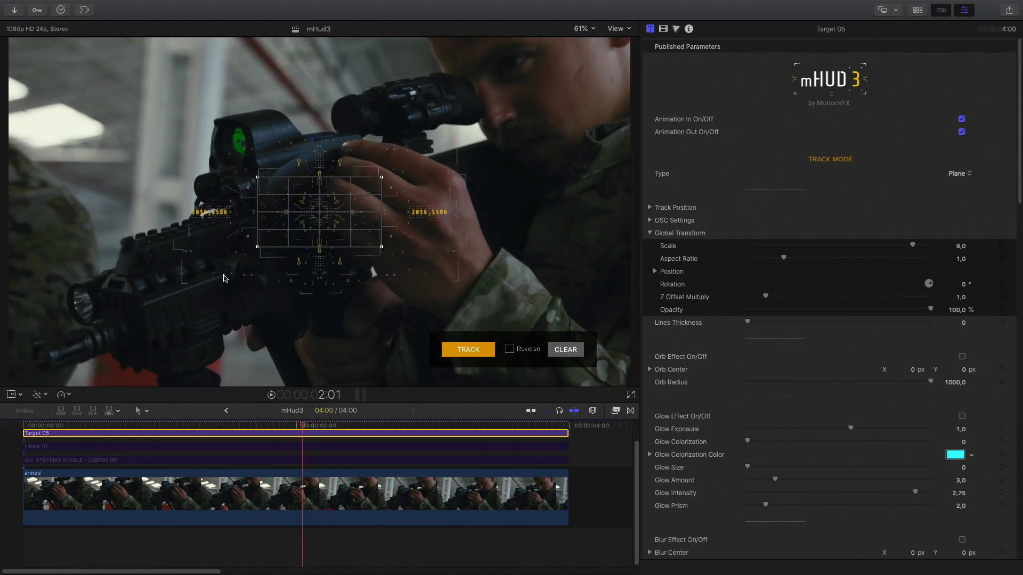
pyautogui.moveTo(316, 214); pyautogui.dragTo(202, 270)
pyautogui.moveTo(266, 233); pyautogui.dragTo(263, 215)
pyautogui.moveTo(142, 233); pyautogui.dragTo(136, 255)
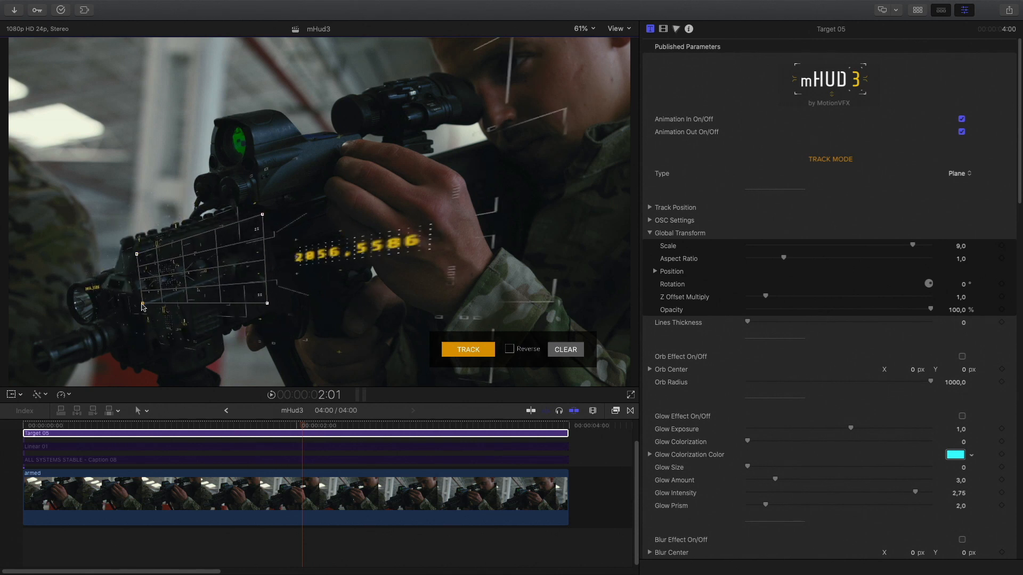
pyautogui.moveTo(142, 303); pyautogui.dragTo(153, 356)
pyautogui.moveTo(267, 307); pyautogui.dragTo(267, 309)
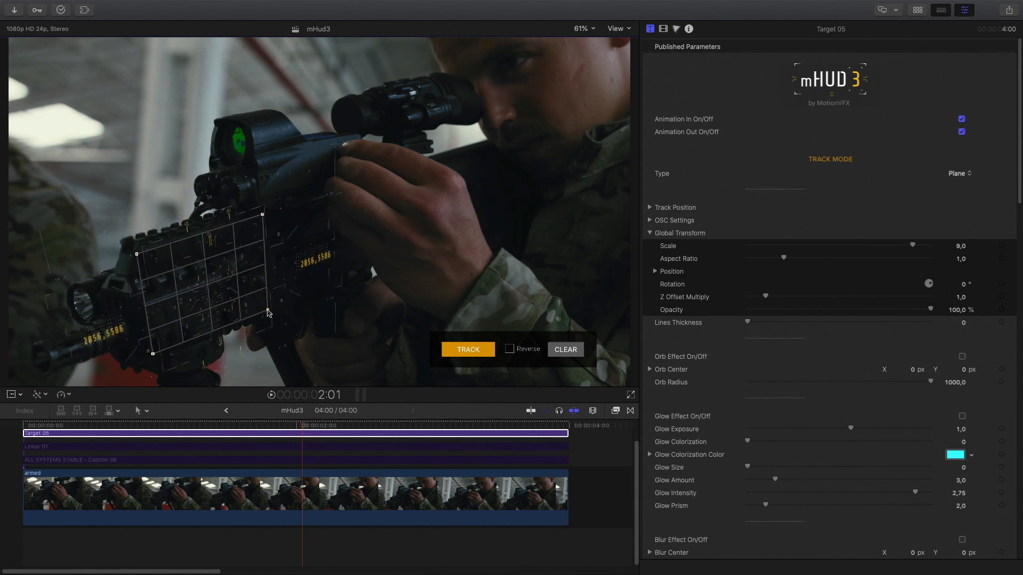
pyautogui.moveTo(262, 214); pyautogui.dragTo(260, 215)
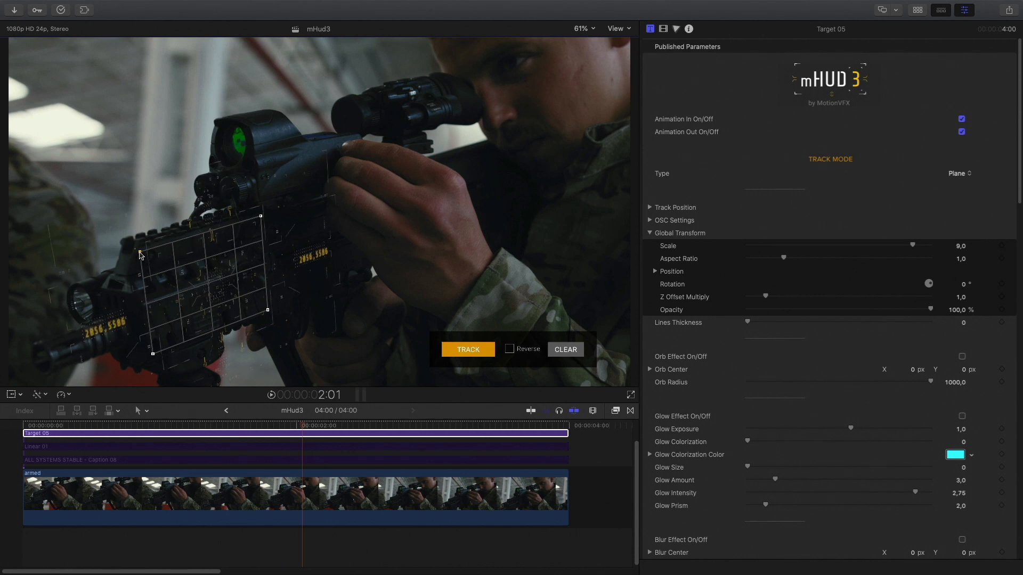
# - Track Target 05's plane both in reverse and forward from 2:01, and switch the viewer back to the Transform controls
pyautogui.click(509, 349)
pyautogui.click(470, 350)
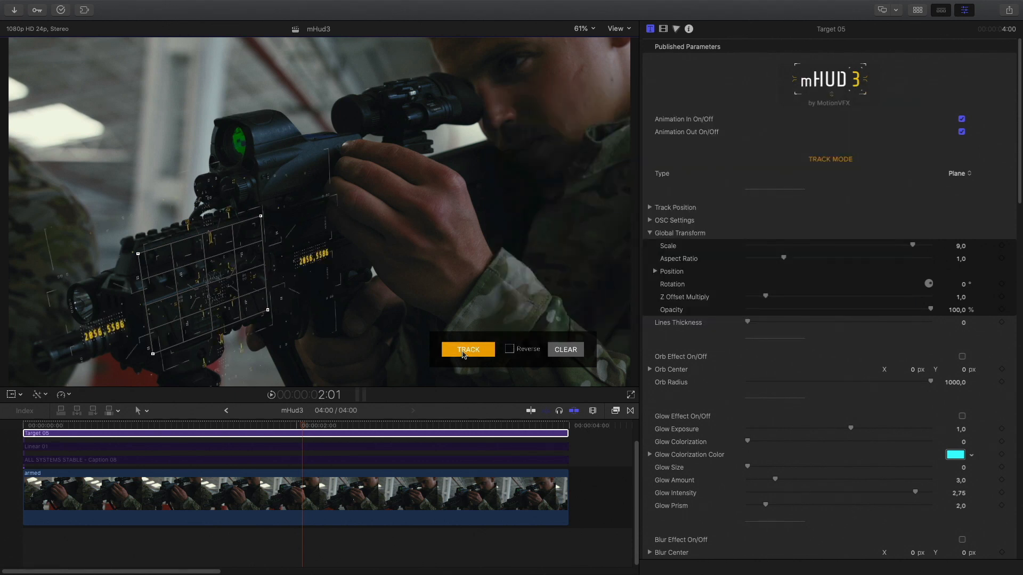
pyautogui.click(464, 354)
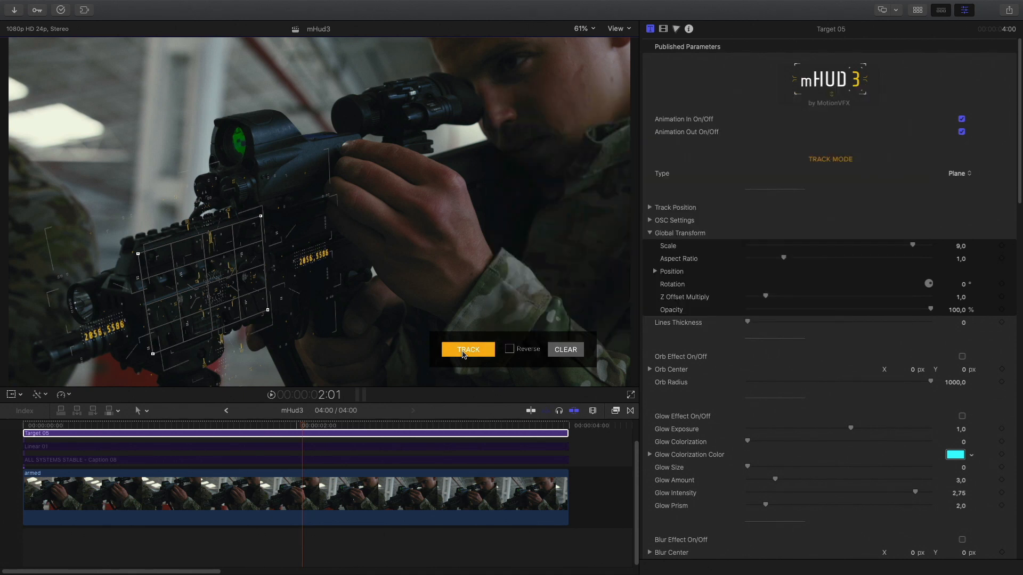
pyautogui.click(10, 394)
# - Scrub the timeline to check Target 05's track, and reduce its Global Transform Scale to fit the rifle
pyautogui.click(80, 426)
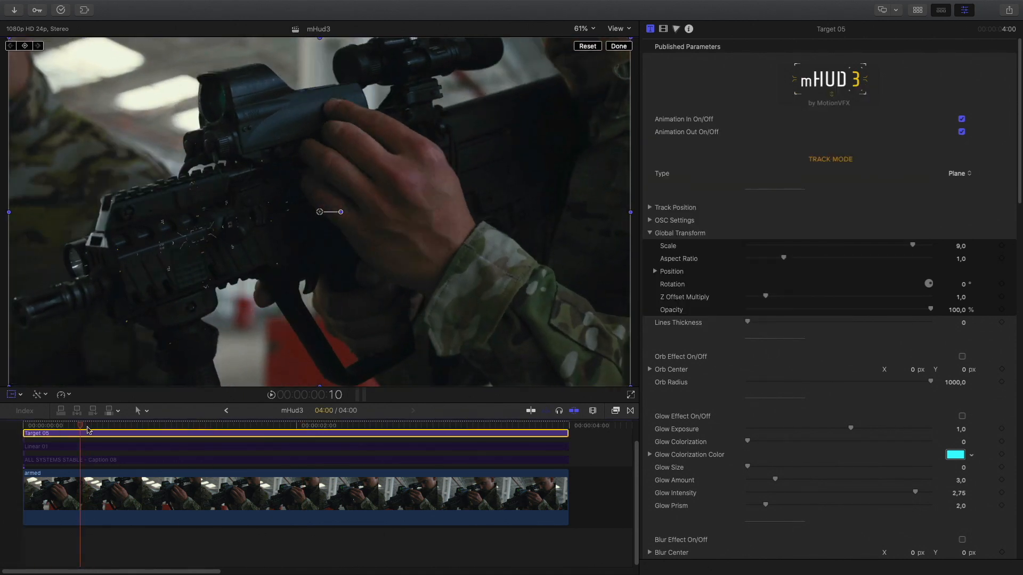
pyautogui.moveTo(87, 427); pyautogui.dragTo(371, 426)
pyautogui.scroll(-3, 795, 305)
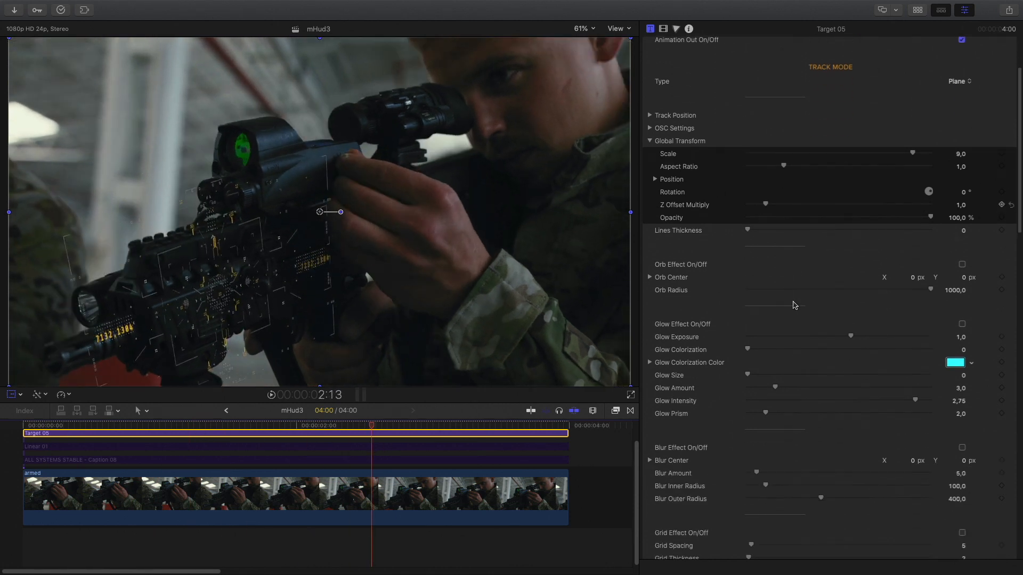
pyautogui.moveTo(913, 204); pyautogui.dragTo(862, 219)
pyautogui.moveTo(375, 426); pyautogui.dragTo(330, 440)
# - Make Target 05's Layer 1 Color white, with Layer 1 Brightness 2.21 and Z Offset 1.61
pyautogui.scroll(-20, 688, 392)
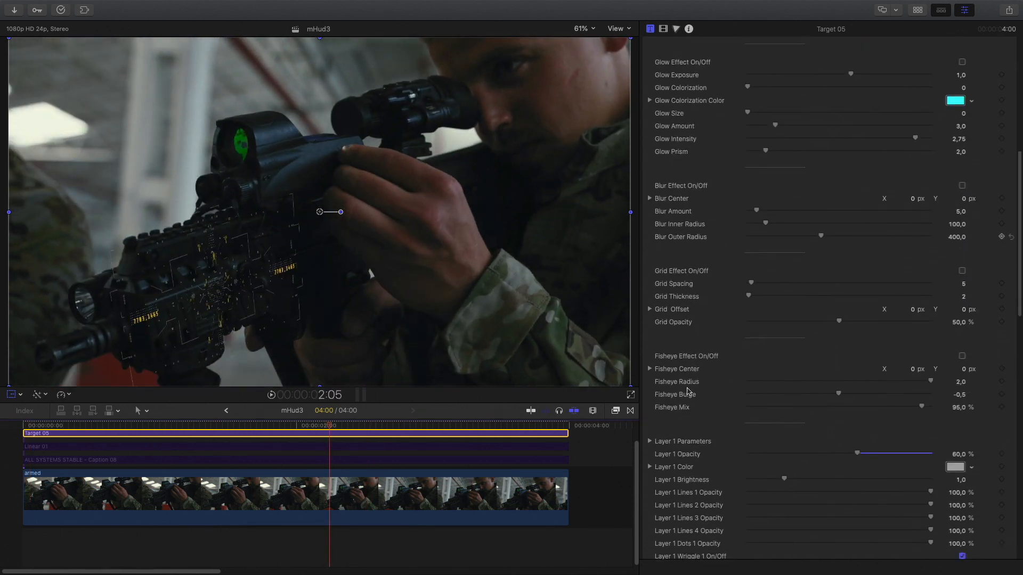
pyautogui.click(955, 175)
pyautogui.moveTo(719, 325); pyautogui.dragTo(664, 327)
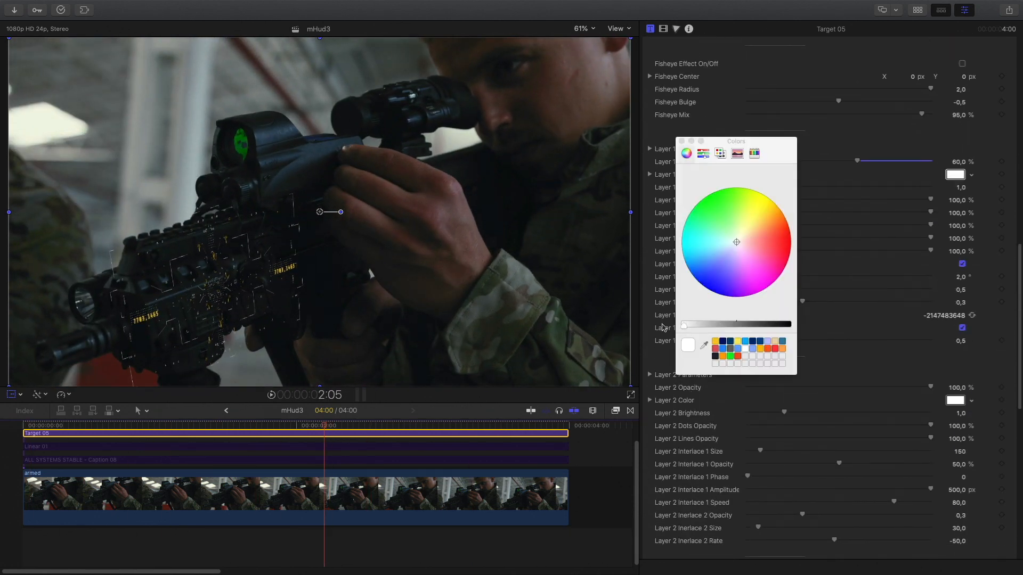
pyautogui.click(682, 142)
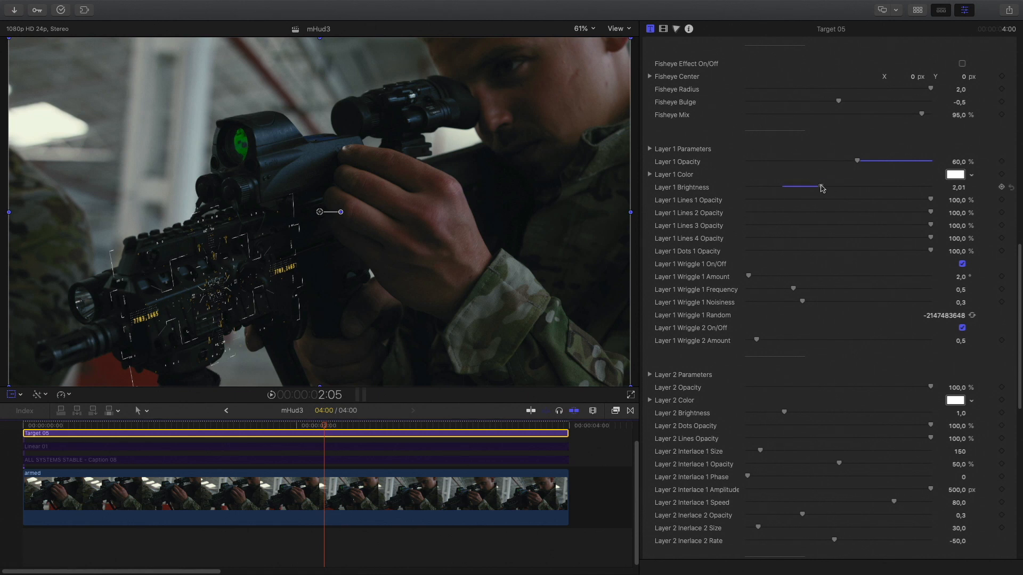
pyautogui.click(649, 150)
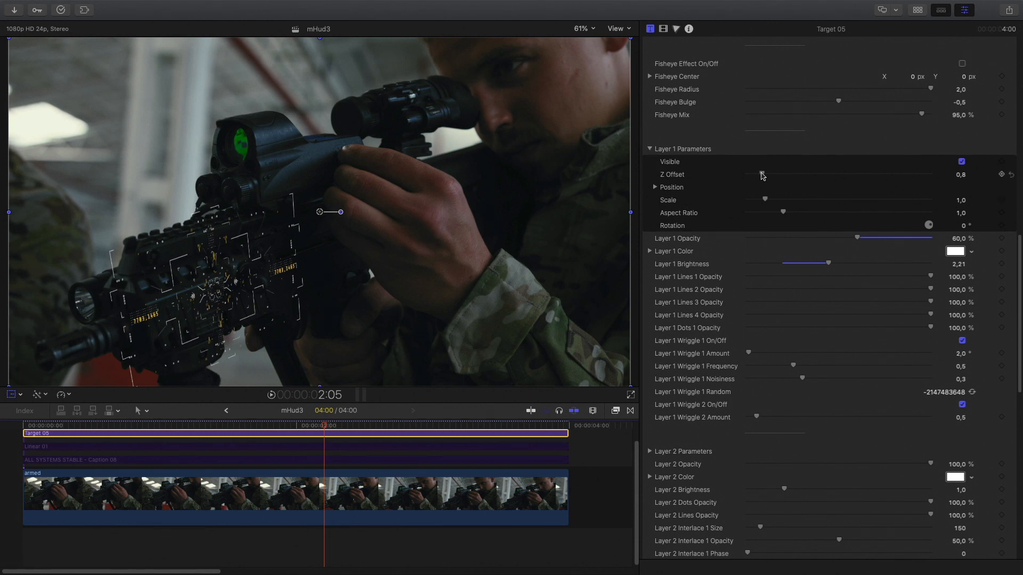
pyautogui.moveTo(765, 176)
pyautogui.mouseDown()
pyautogui.moveTo(800, 175)
pyautogui.moveTo(746, 169)
pyautogui.moveTo(775, 169)
pyautogui.mouseUp()
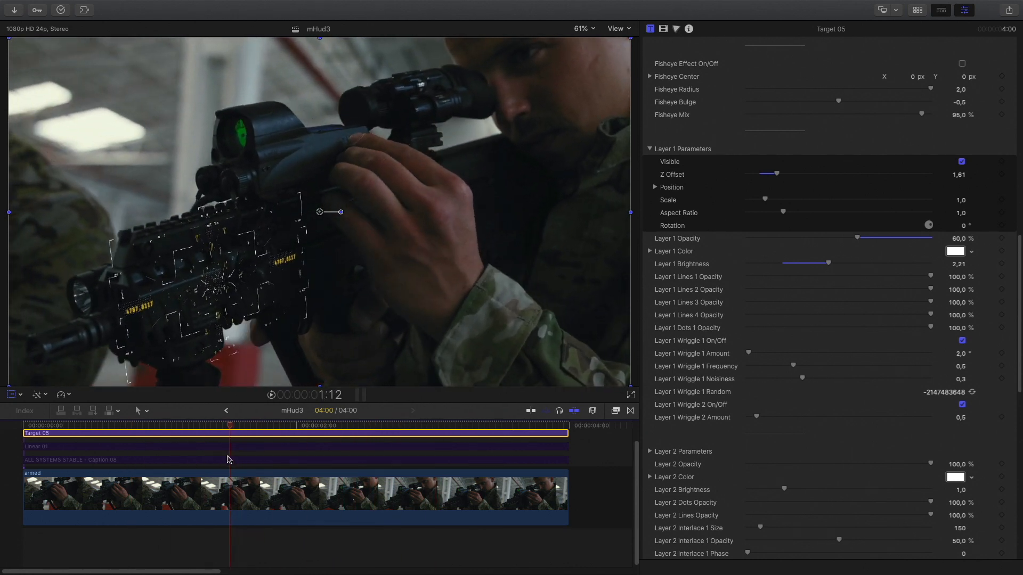
# - Set Target 05's Layer 2 Brightness to 2.16 and make Layer 3 Color bright green with brightness 0.68
pyautogui.scroll(-5, 749, 355)
pyautogui.moveTo(786, 256); pyautogui.dragTo(788, 257)
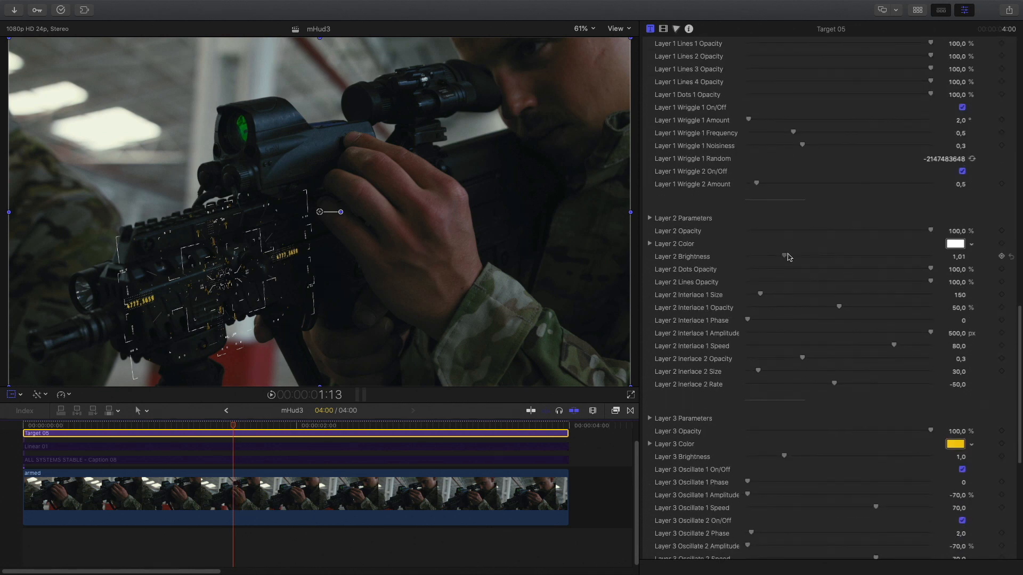
pyautogui.scroll(-3, 852, 277)
pyautogui.click(953, 334)
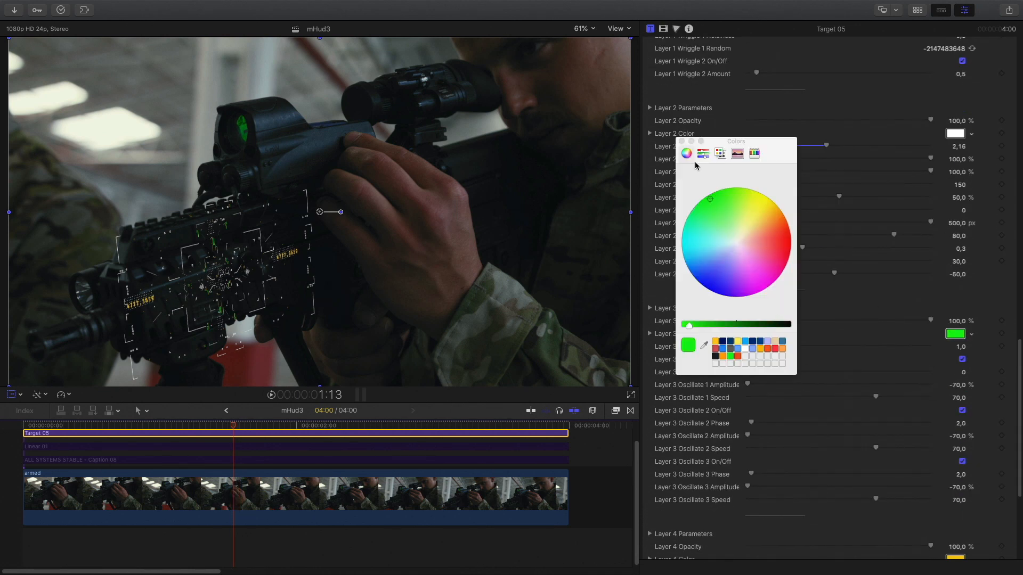
pyautogui.click(682, 142)
pyautogui.moveTo(785, 346); pyautogui.dragTo(773, 347)
# - Make Target 05's Layer 4 Color bright green and set Layer 4 Brightness to 0.49
pyautogui.scroll(-3, 847, 402)
pyautogui.click(954, 410)
pyautogui.click(712, 202)
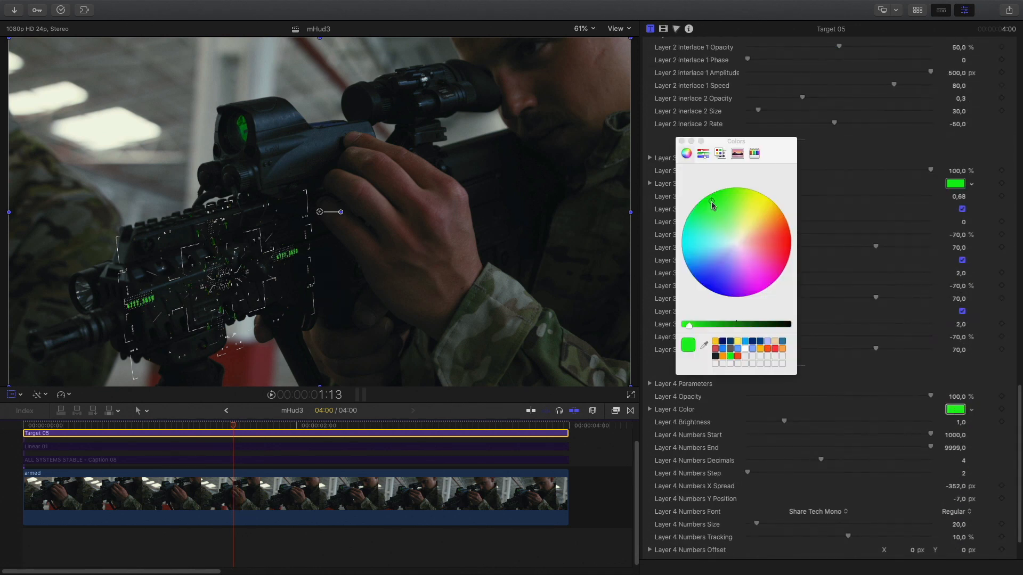
pyautogui.click(682, 142)
pyautogui.moveTo(785, 422); pyautogui.dragTo(766, 428)
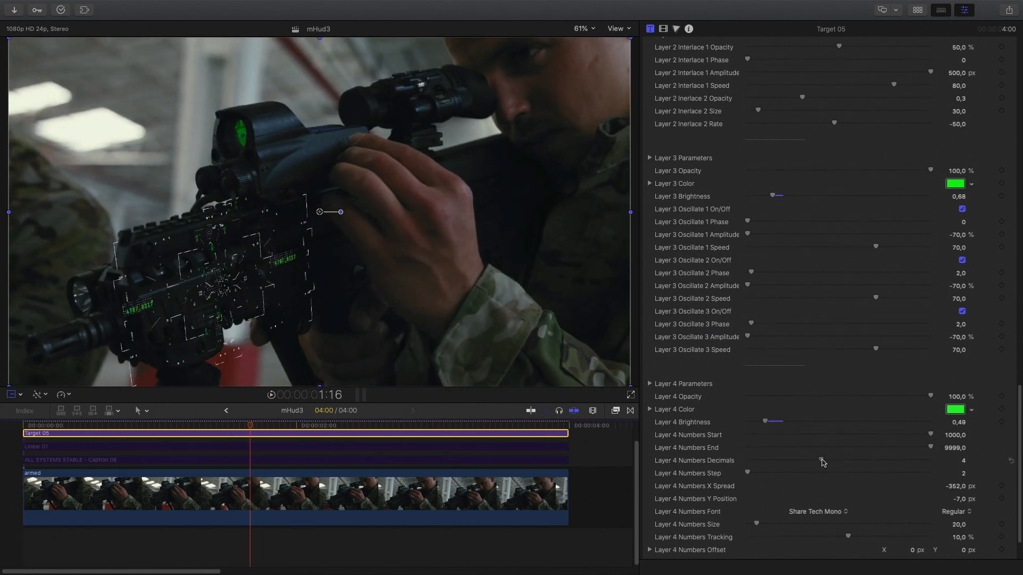
# - Set Target 05's Layer 4 Scale to 1.68 and Layer 4 Numbers Start to 78.9
pyautogui.scroll(-2, 853, 448)
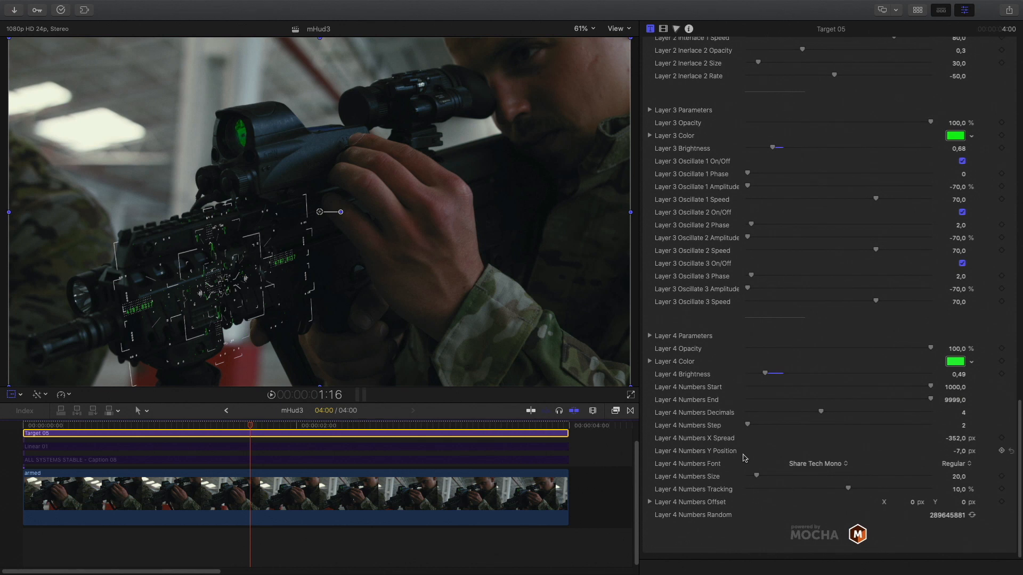
pyautogui.click(650, 336)
pyautogui.moveTo(775, 386); pyautogui.dragTo(778, 386)
pyautogui.scroll(-3, 852, 394)
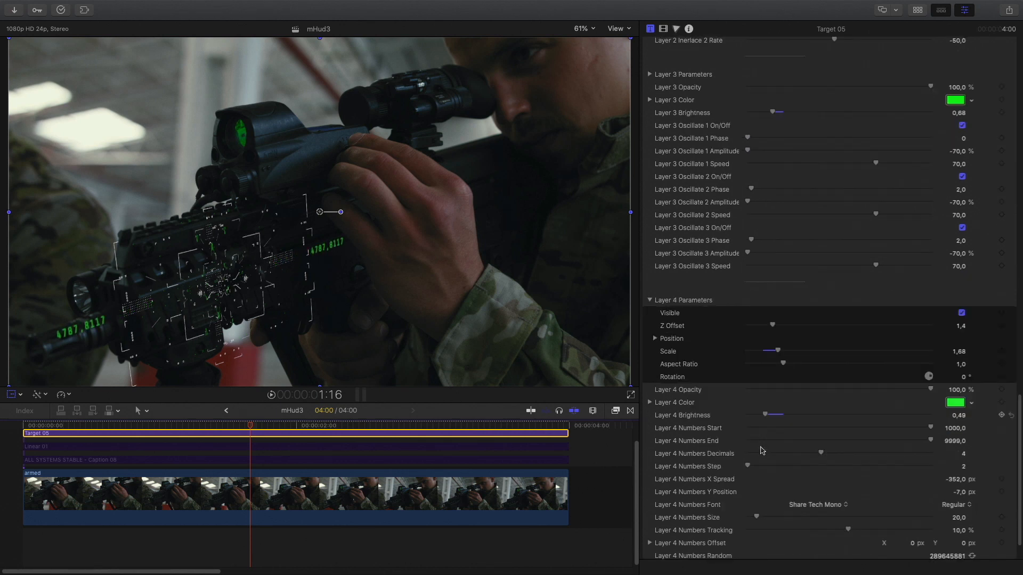
pyautogui.moveTo(892, 385); pyautogui.dragTo(893, 386)
# - Change Linear 01's Layer 1 Color to white and play the sequence from the start to check all titles
pyautogui.moveTo(159, 426); pyautogui.dragTo(14, 435)
pyautogui.click(68, 447)
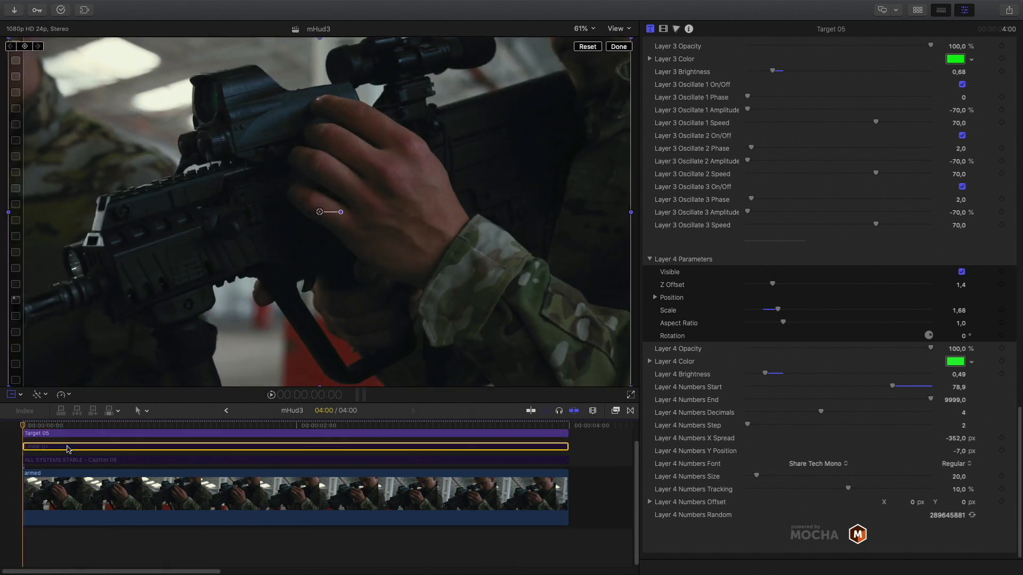
pyautogui.press('space')
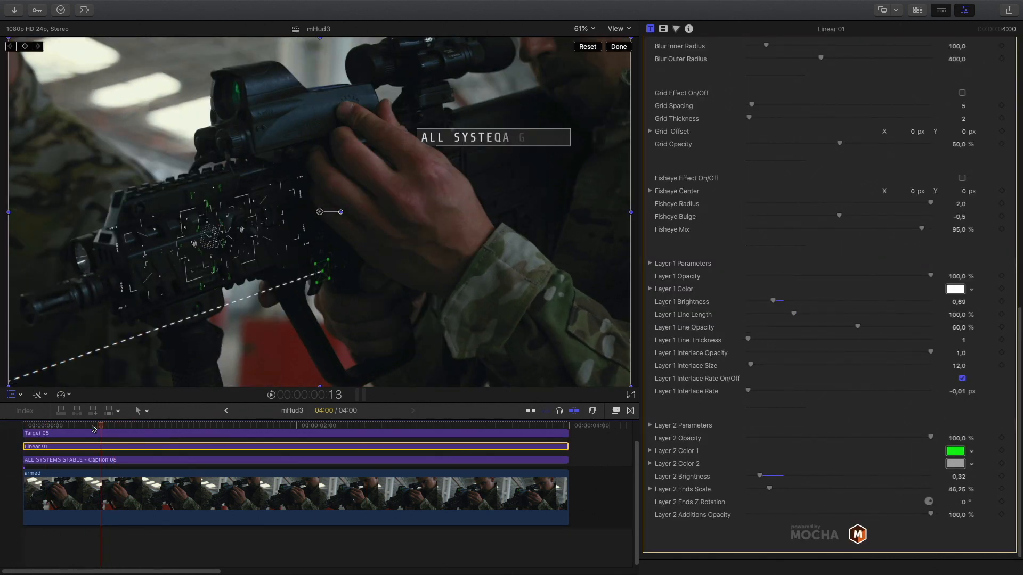
pyautogui.moveTo(92, 429); pyautogui.dragTo(1, 424)
pyautogui.press('space')
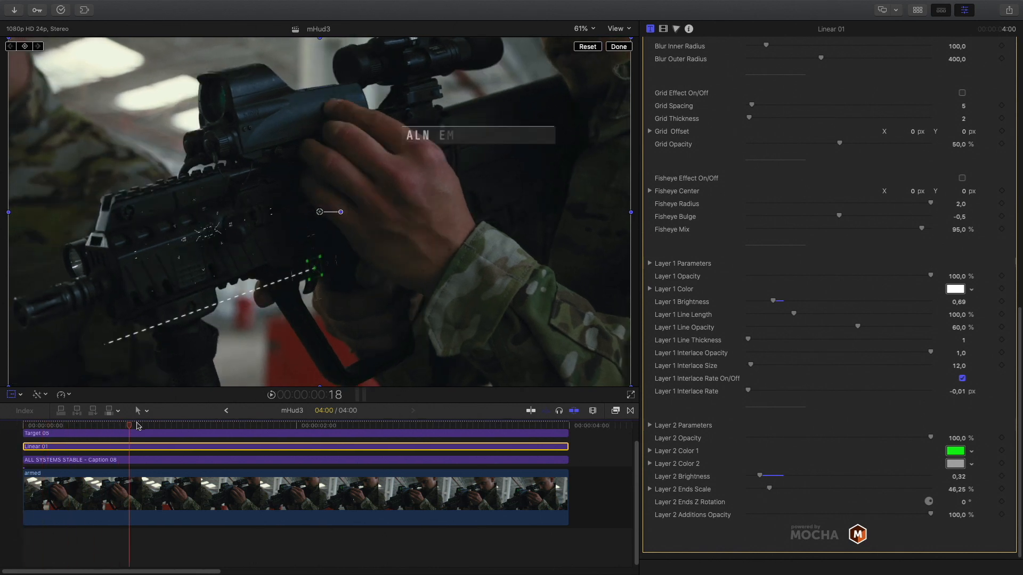
pyautogui.moveTo(281, 435); pyautogui.dragTo(200, 427)
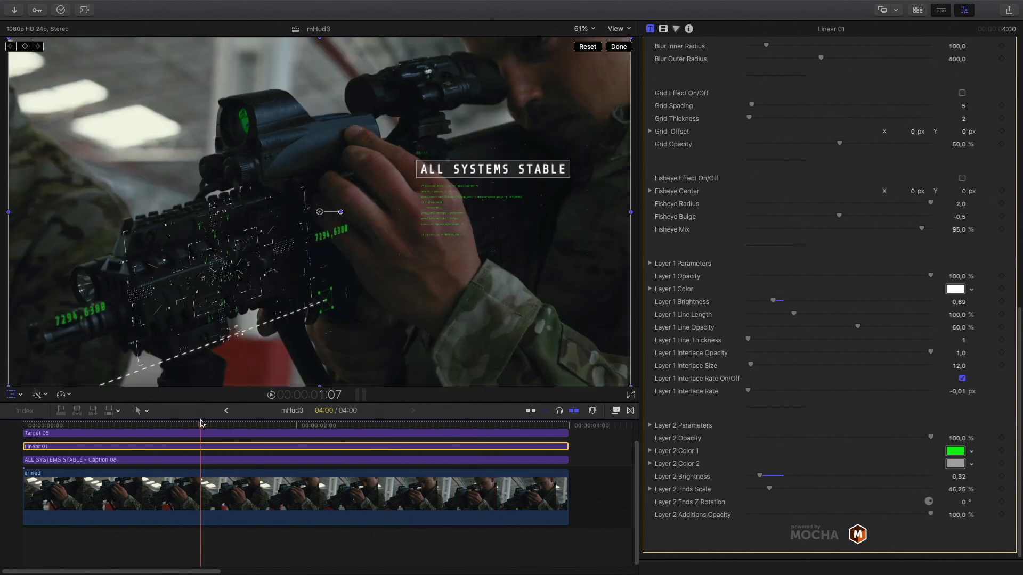
# - Combine the armed clip and its three titles into a compound clip named "mHud3 Gun" in the Archive event
pyautogui.moveTo(339, 541); pyautogui.dragTo(236, 429)
pyautogui.rightClick(236, 430)
pyautogui.click(268, 403)
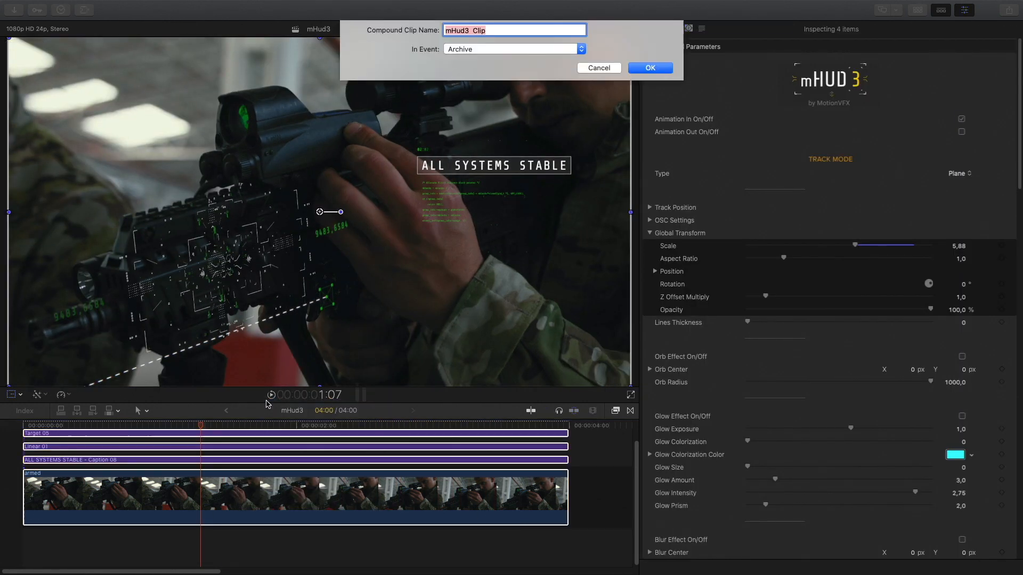
pyautogui.write('mHud3 Gun')
pyautogui.press('Return')
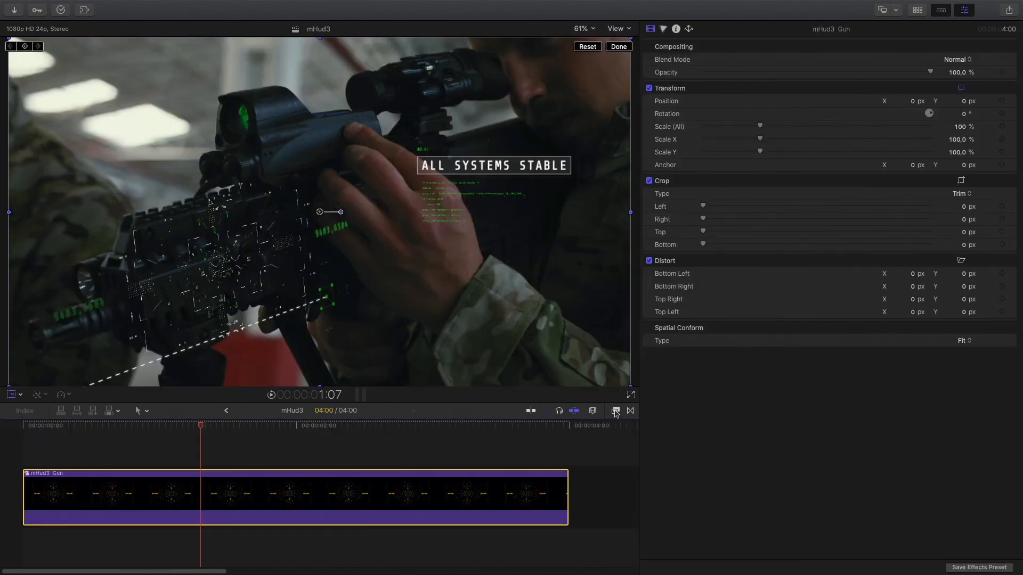
# - Apply the View video effect to the mHud3 Gun compound clip and close the effects browser
pyautogui.press('super+5')
pyautogui.scroll(-10, 542, 519)
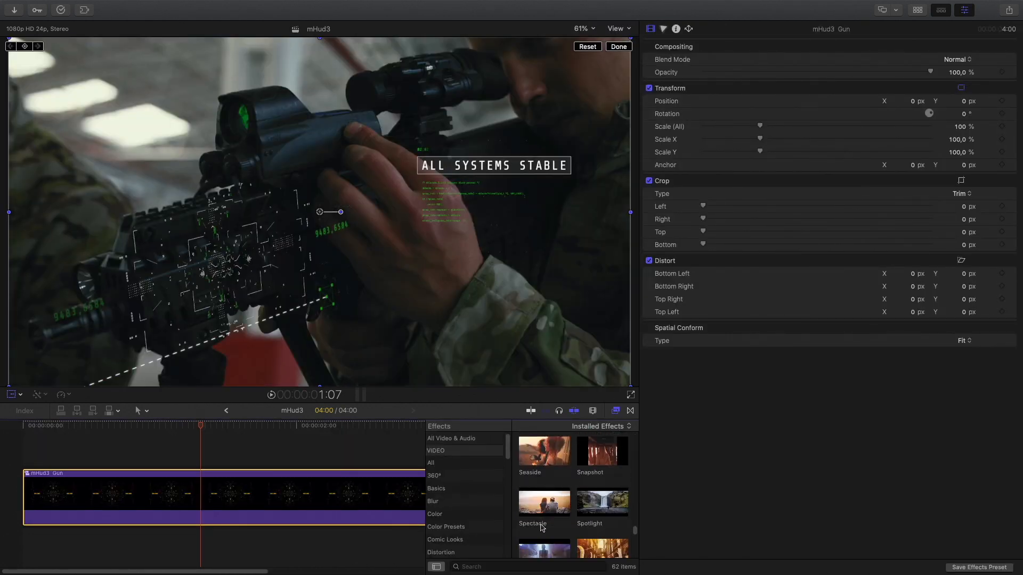
pyautogui.moveTo(542, 510); pyautogui.dragTo(320, 493)
pyautogui.press('super+5')
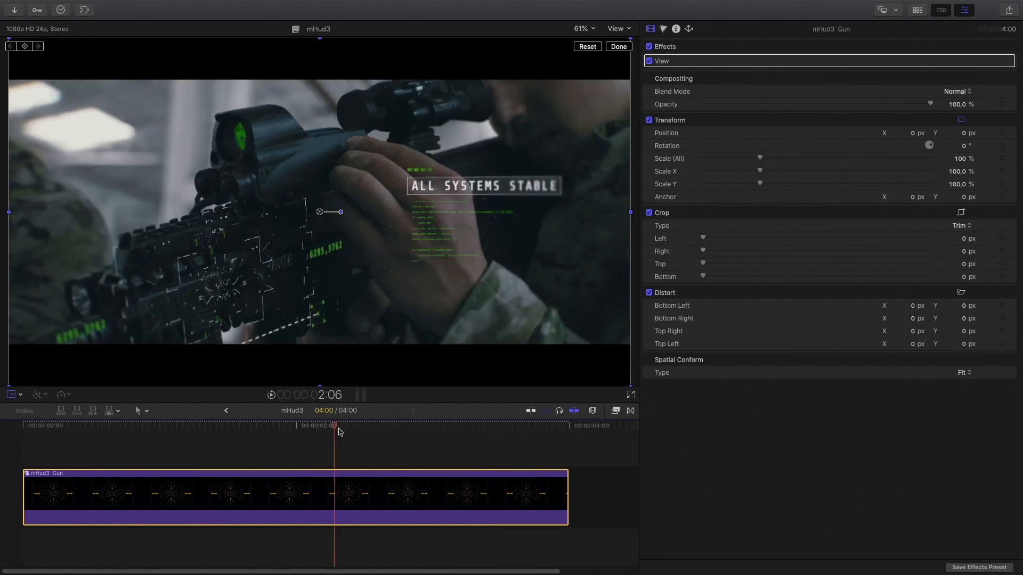